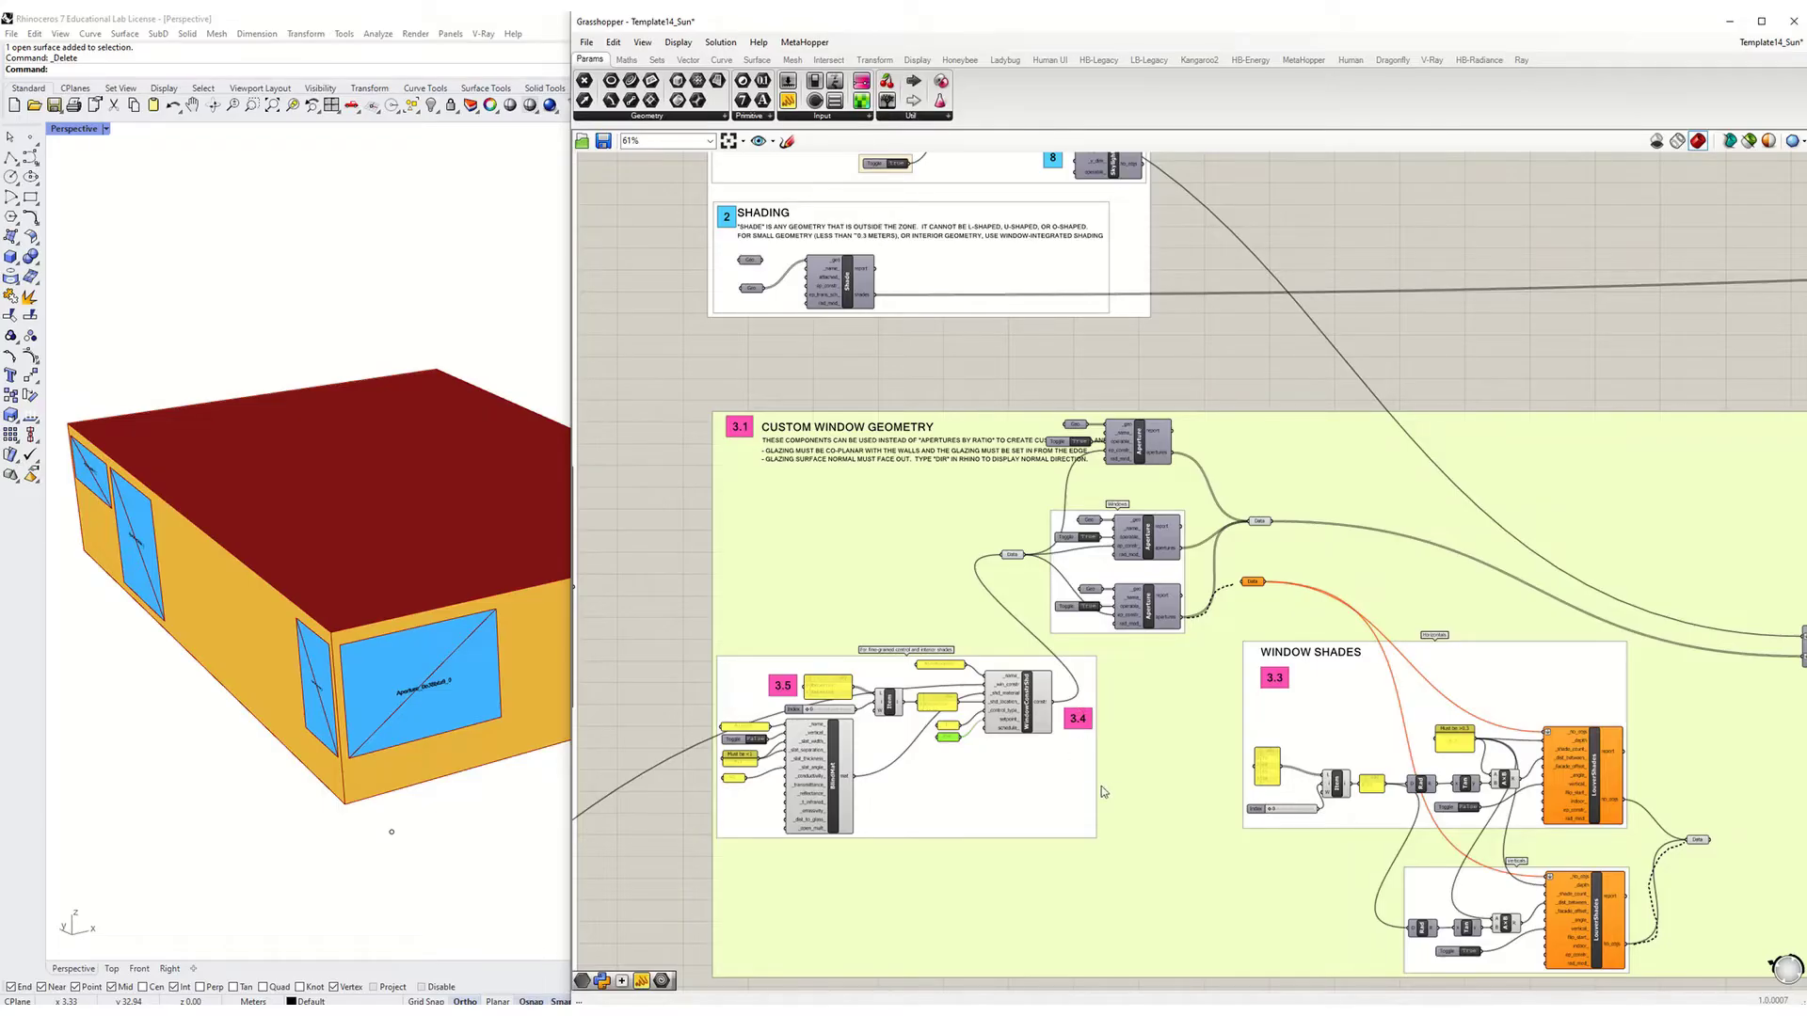
Locate the Daylight Dimming group 3.6 in the definition and examine the inputs of its DaylightControl component.
scroll(948, 737, down, 1)
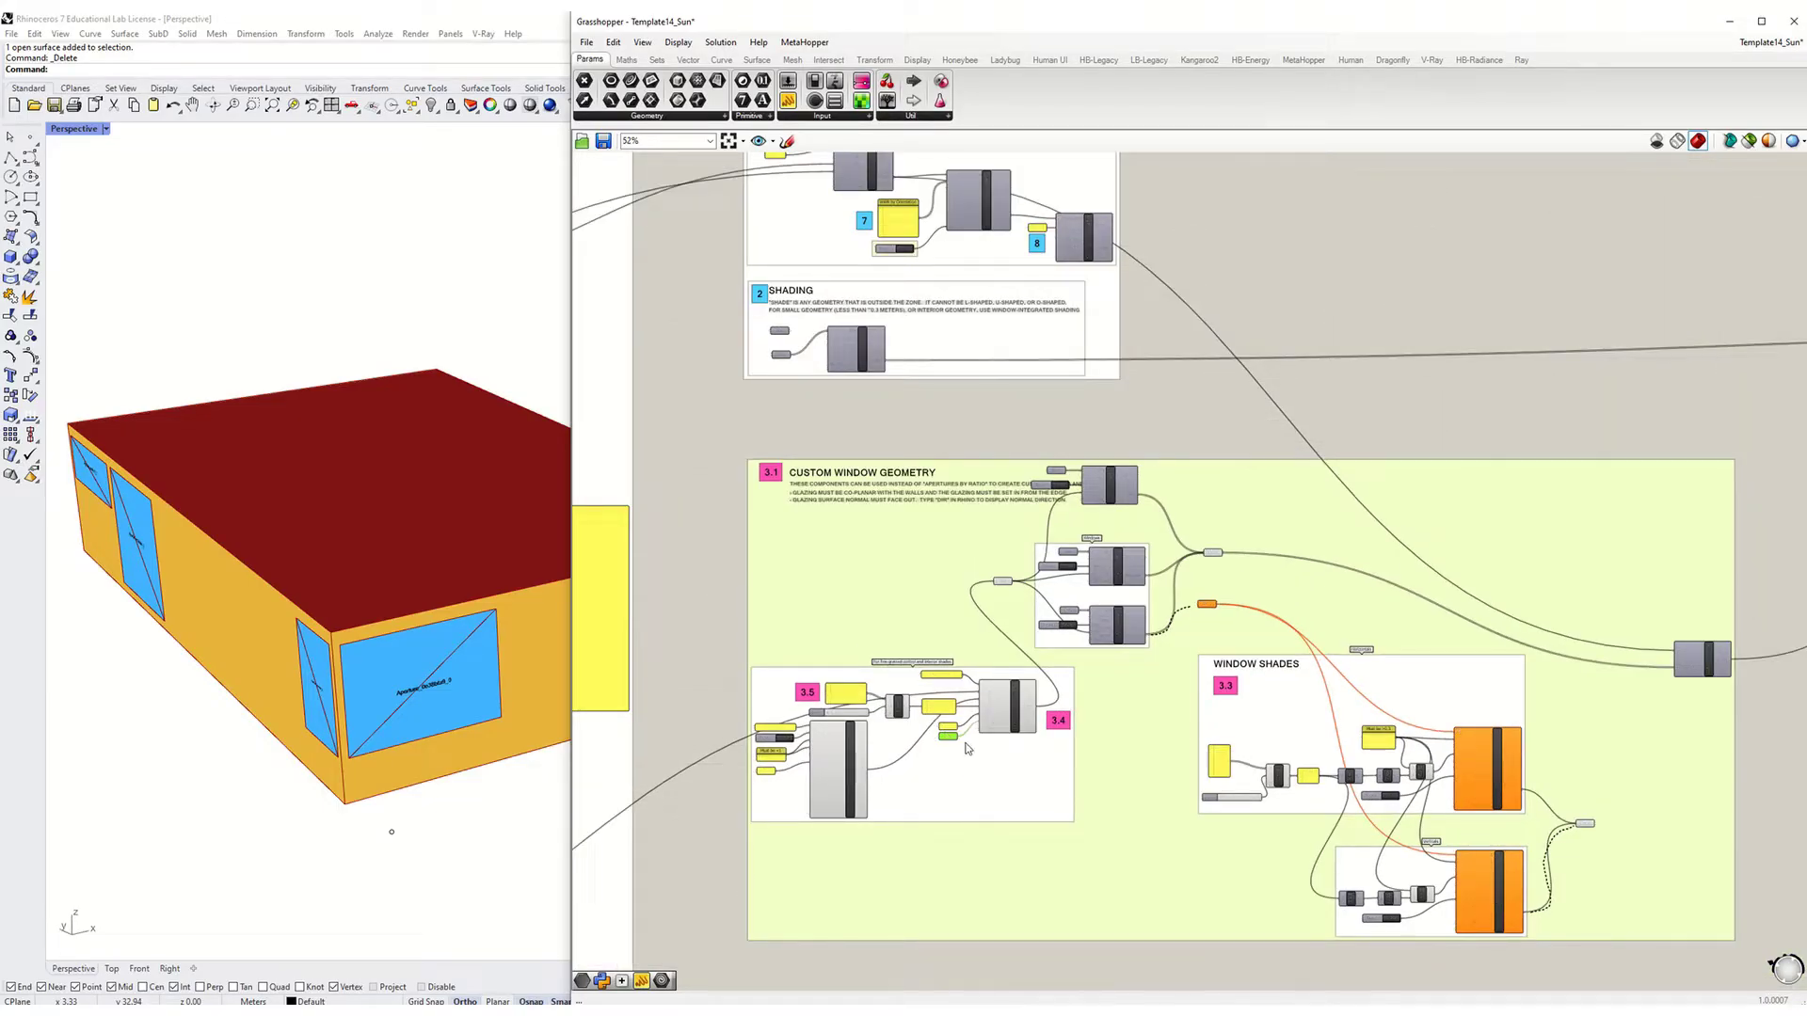
scroll(951, 744, down, 5)
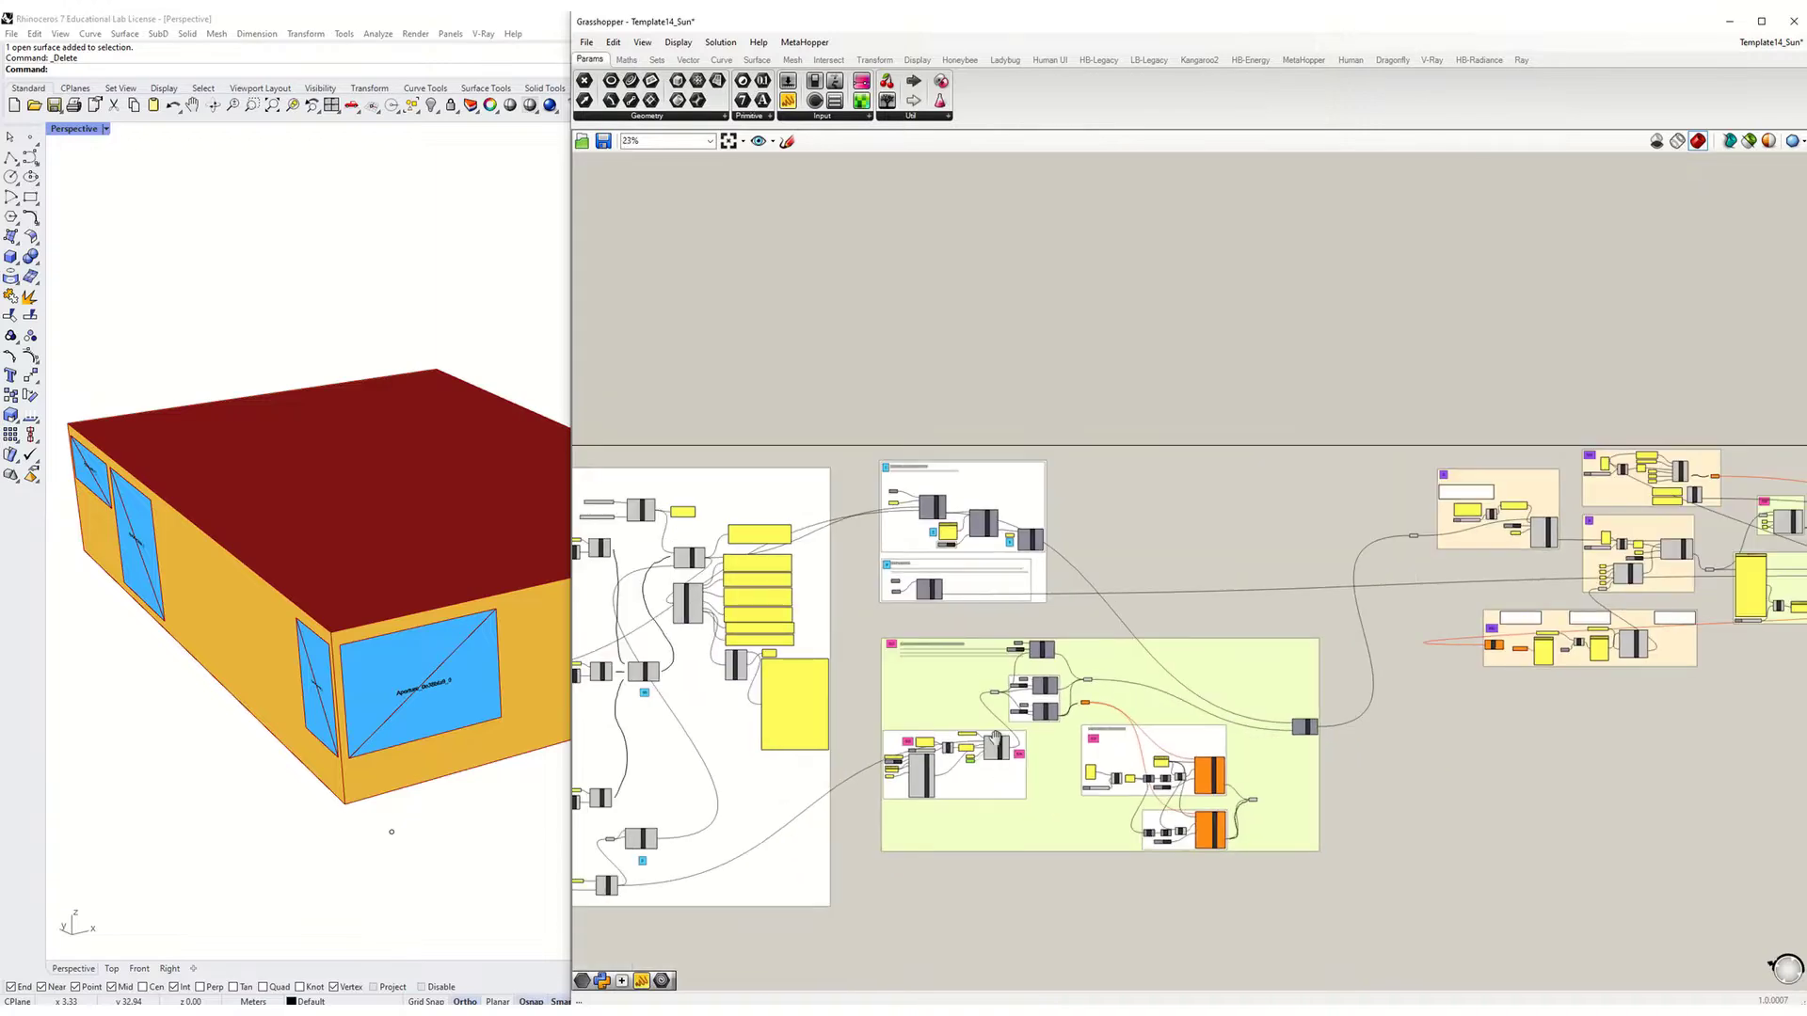
right_drag(979, 736, 1039, 725)
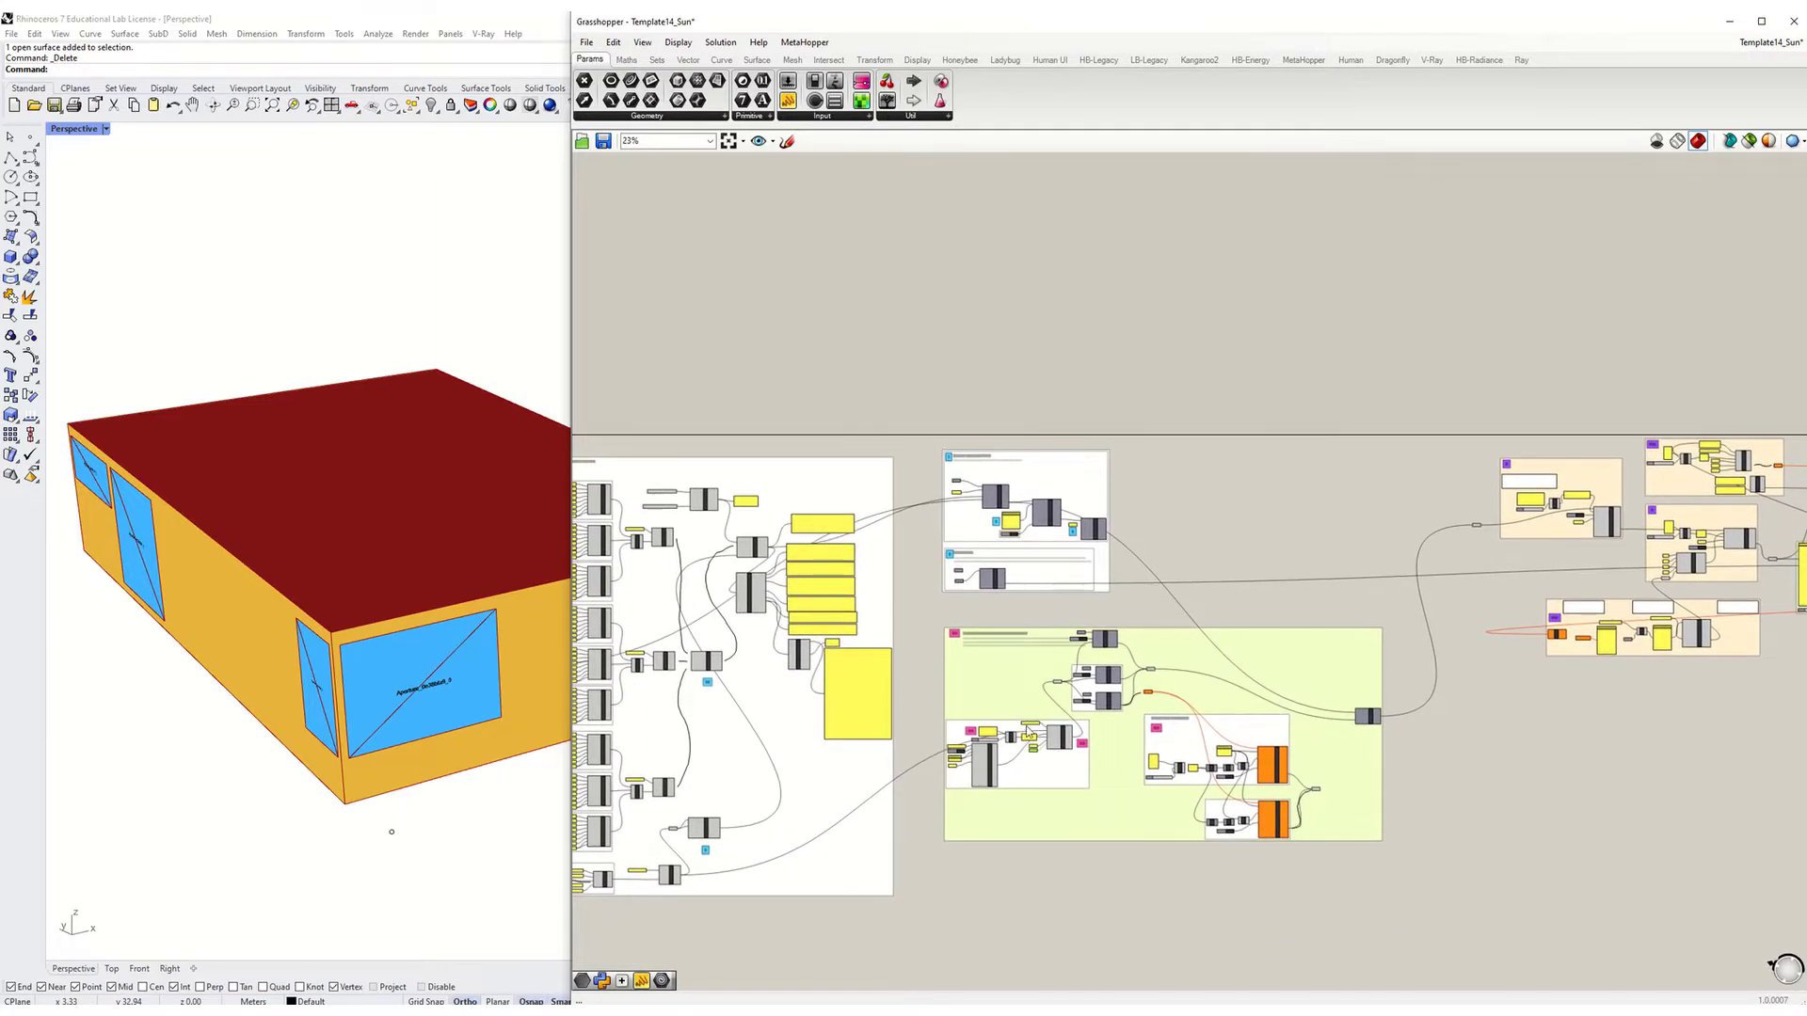
scroll(951, 593, up, 4)
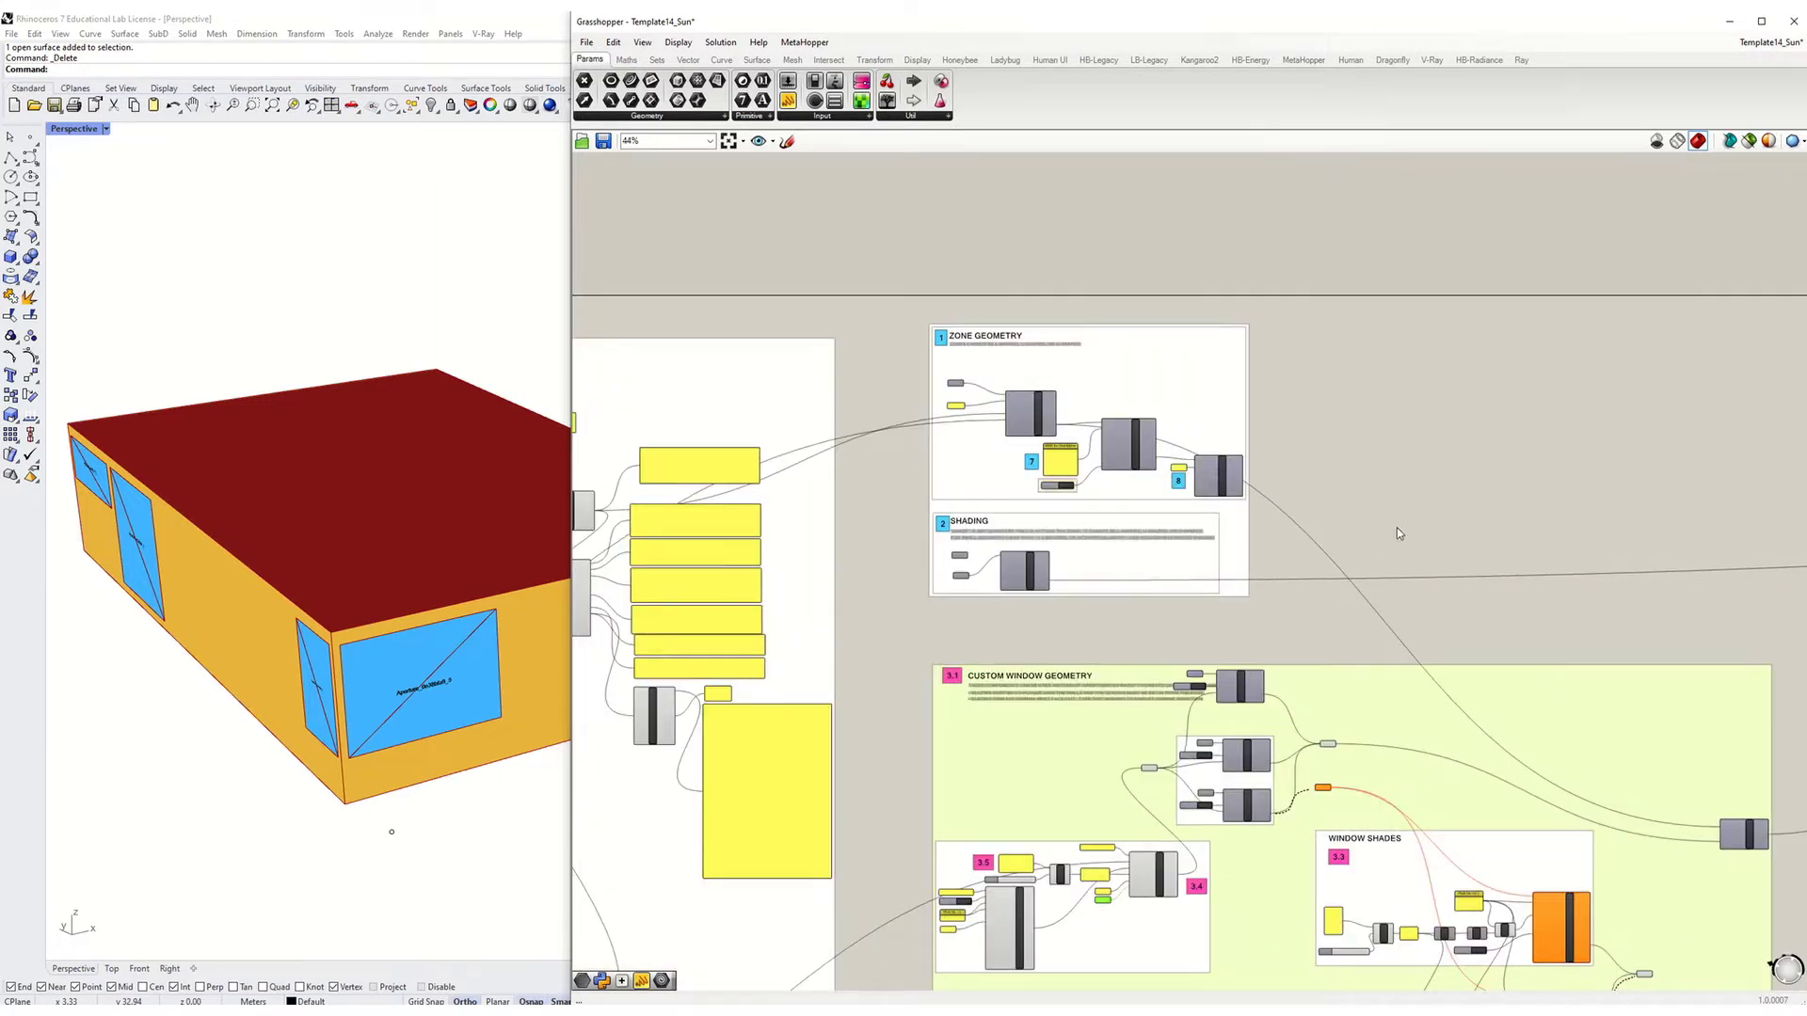
right_drag(1397, 527, 902, 617)
scroll(902, 617, down, 4)
scroll(1167, 754, up, 7)
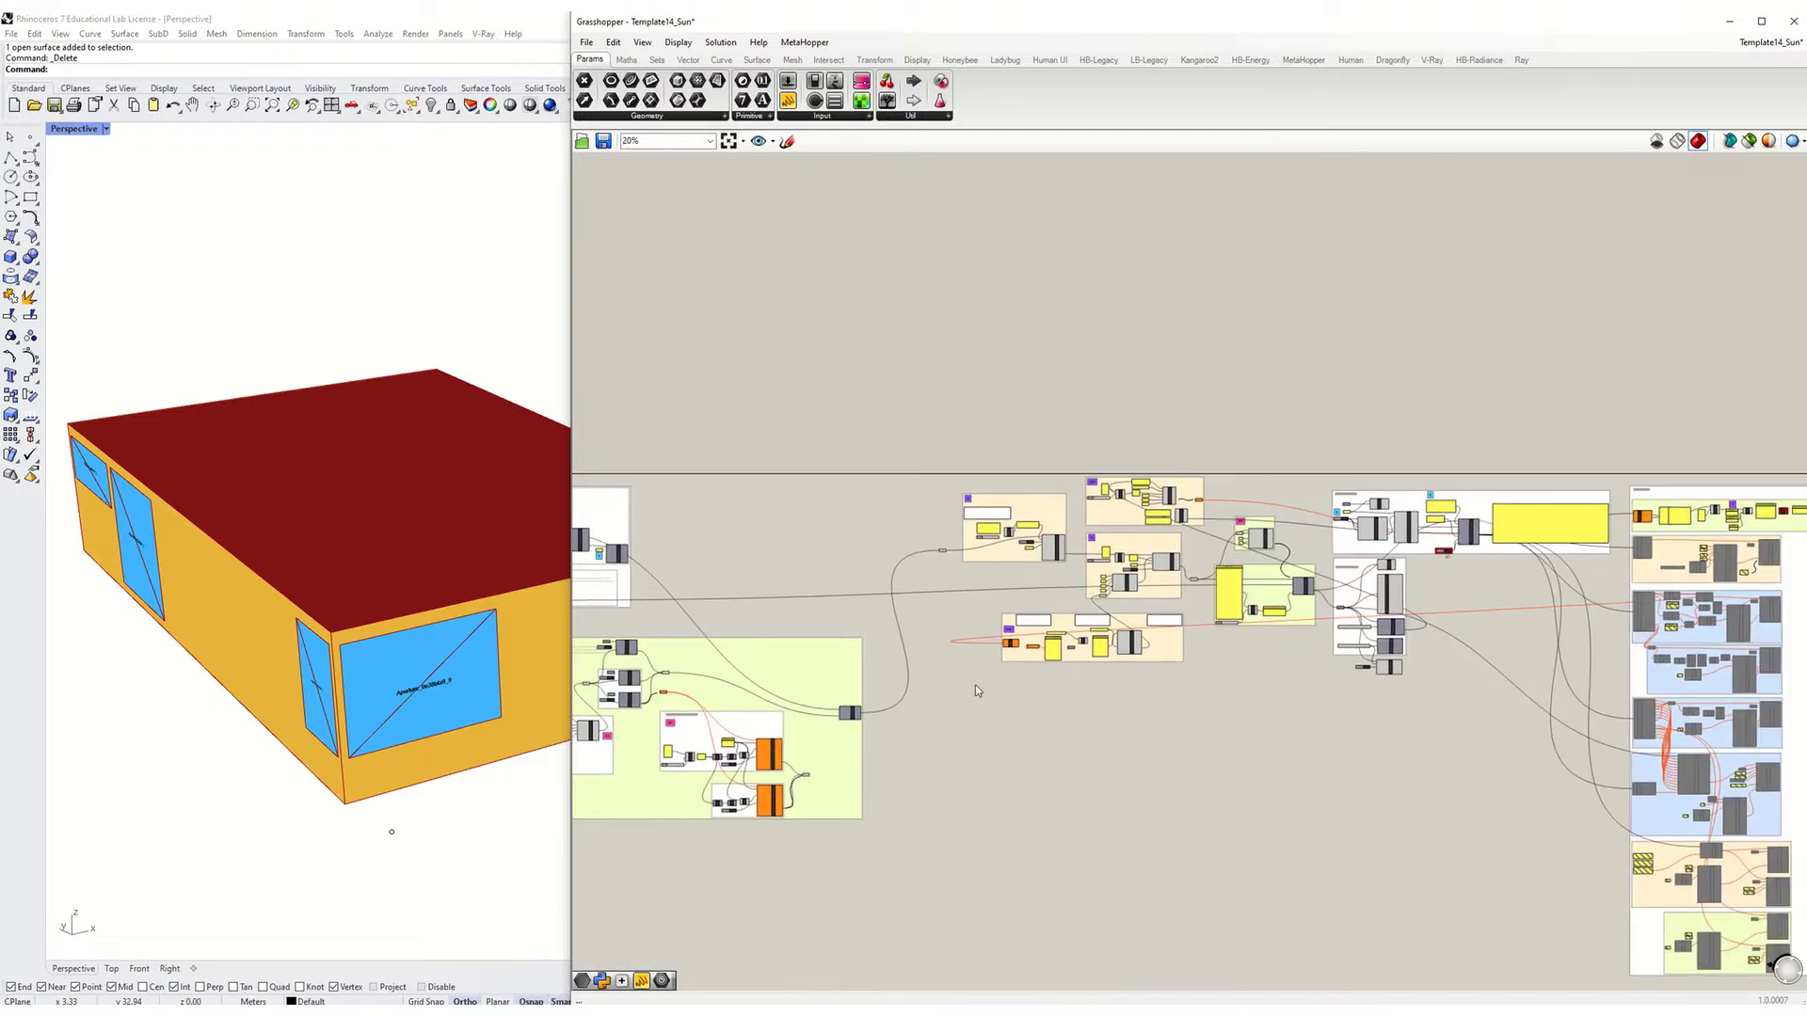
scroll(1345, 556, up, 9)
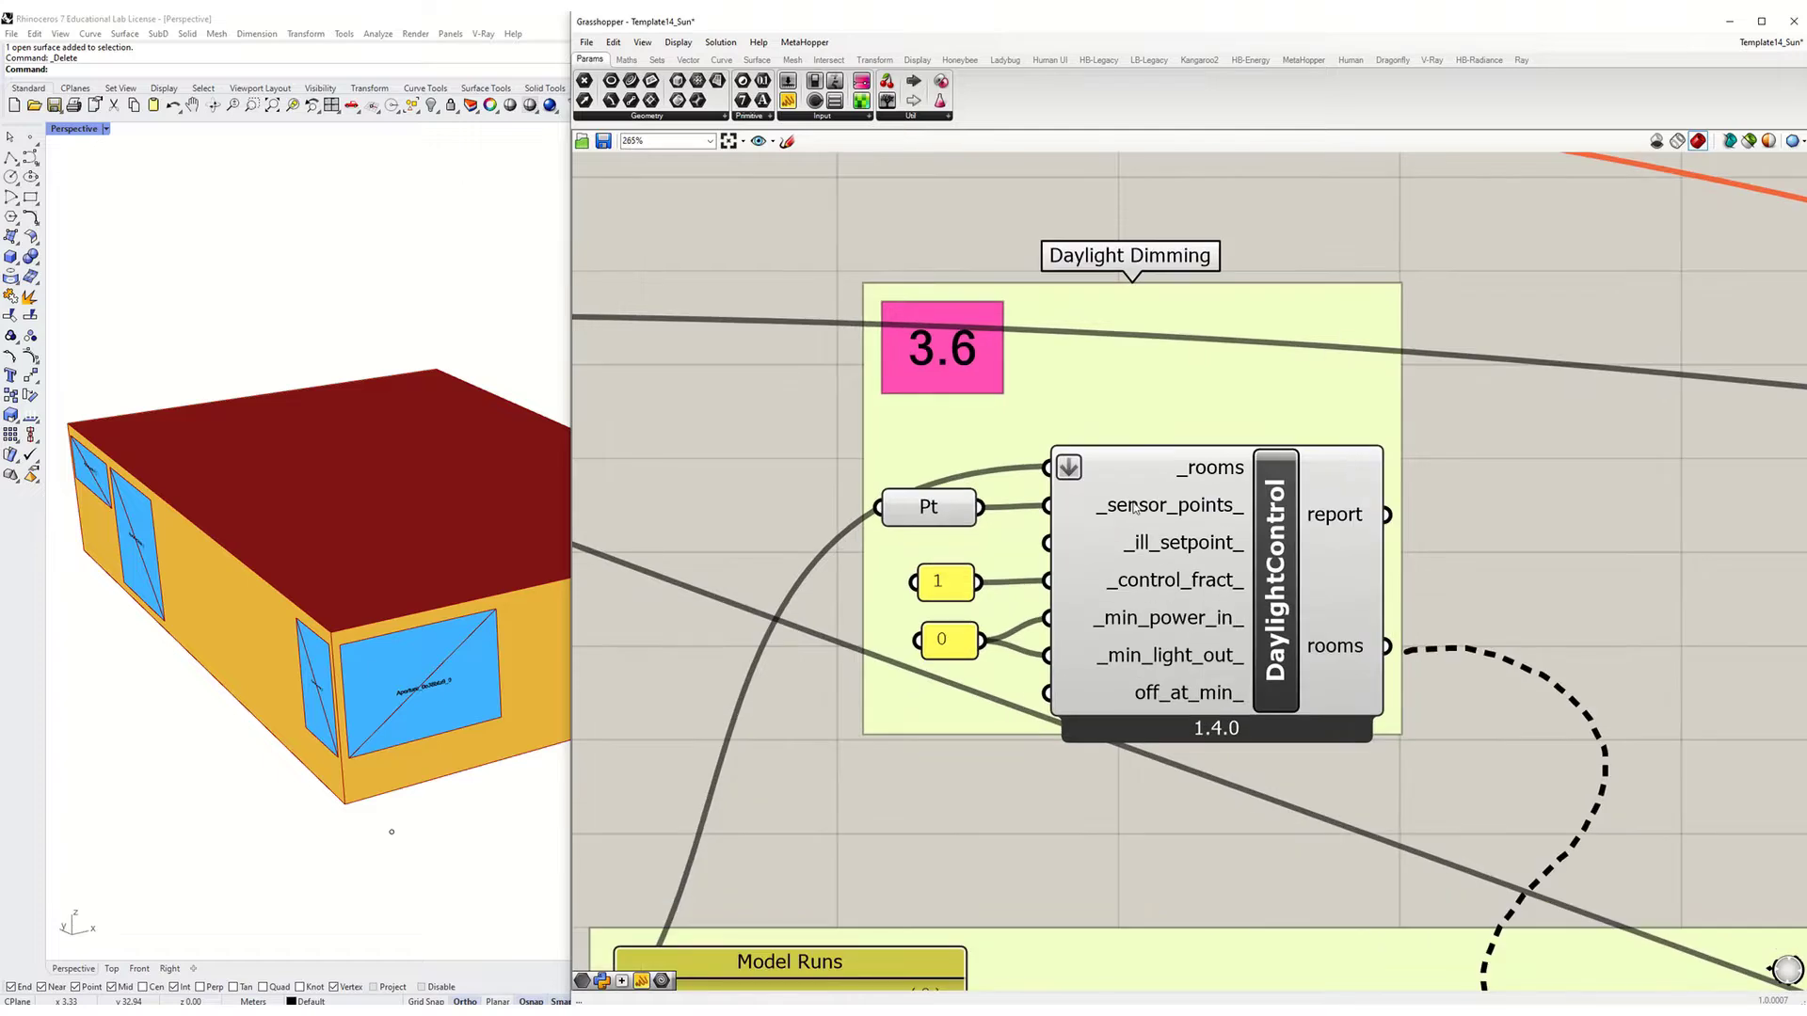
scroll(1355, 506, down, 1)
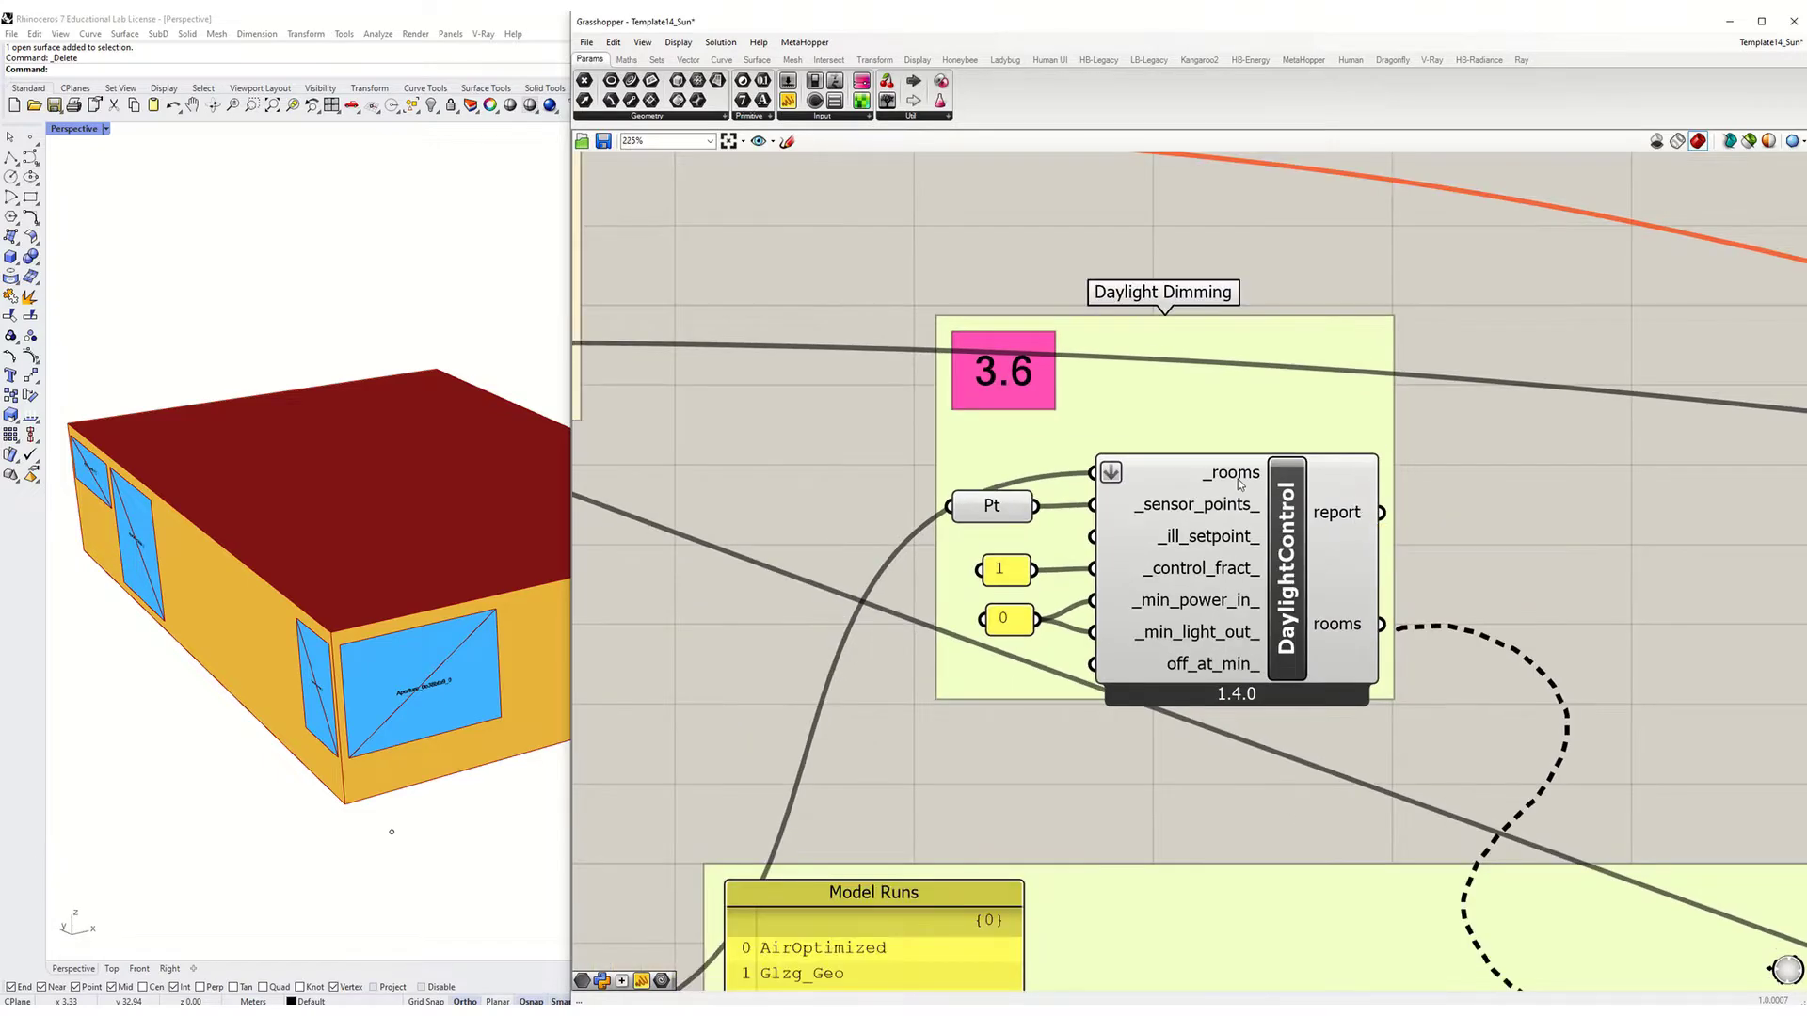
mouse_move(1239, 484)
Widen the Rhino viewport beside the Grasshopper canvas and display the HB-Energy component set.
drag(571, 518, 709, 522)
right_drag(596, 546, 397, 583)
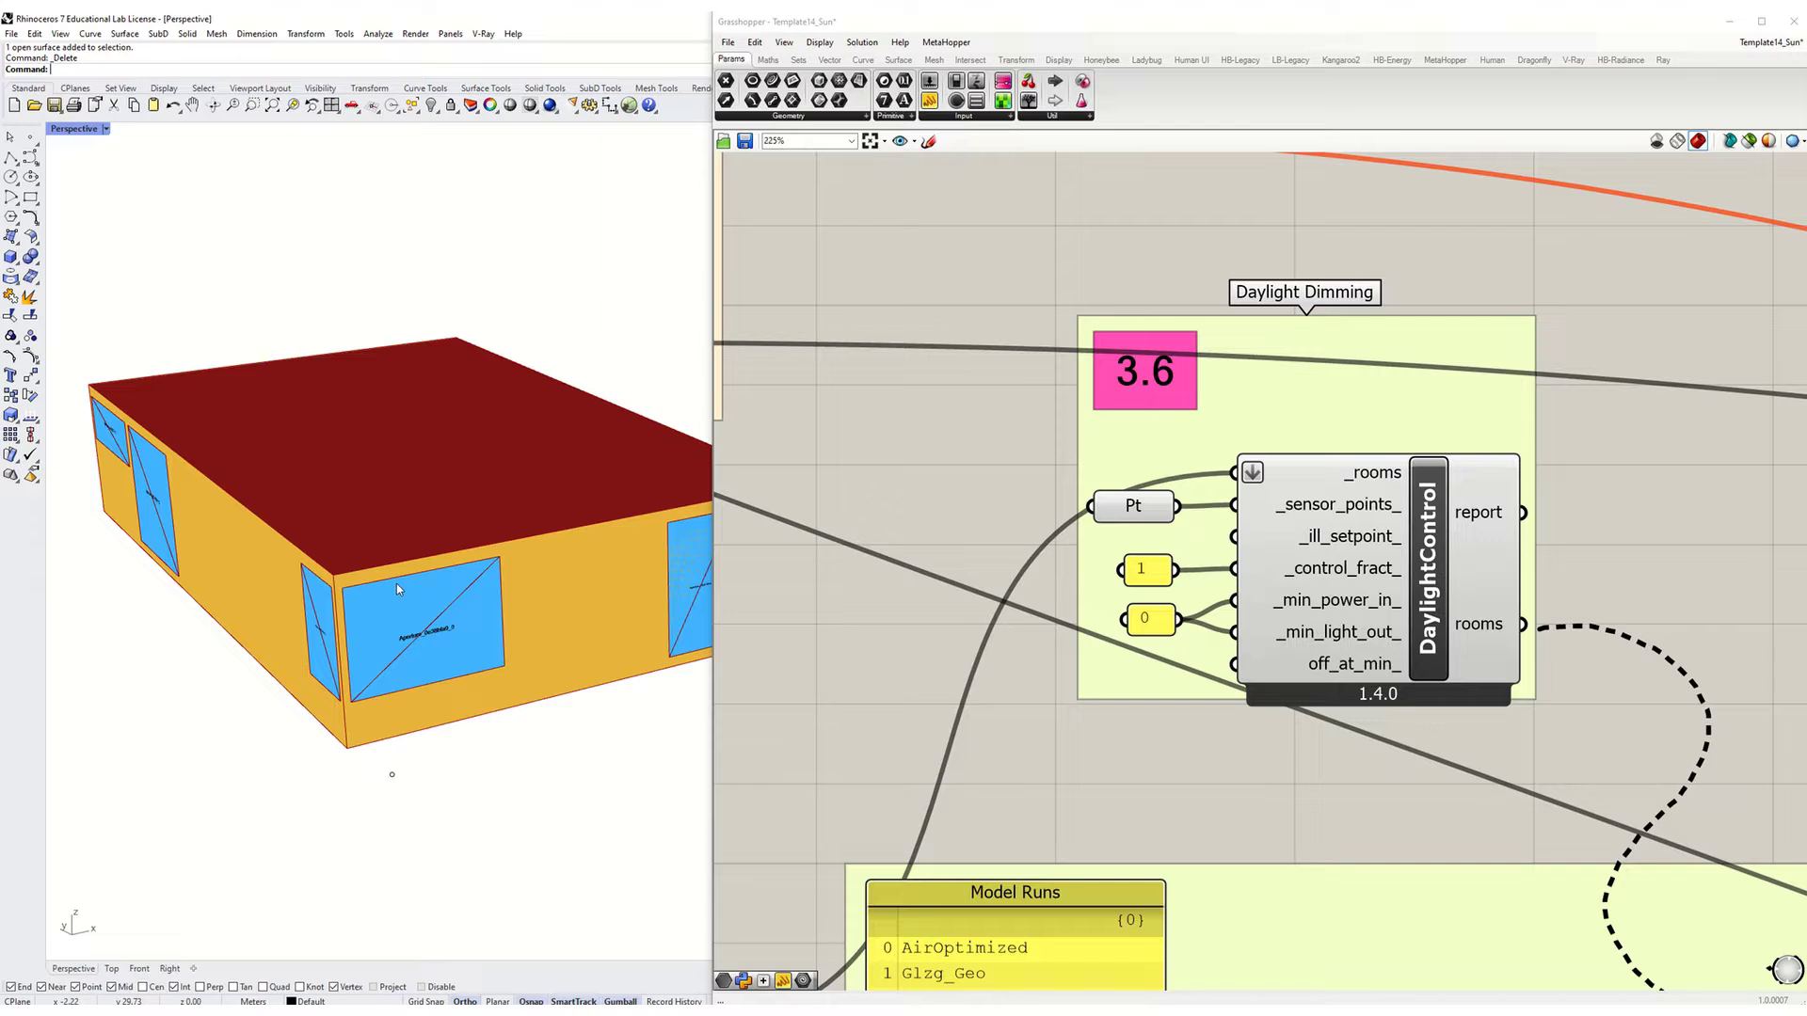
click(943, 261)
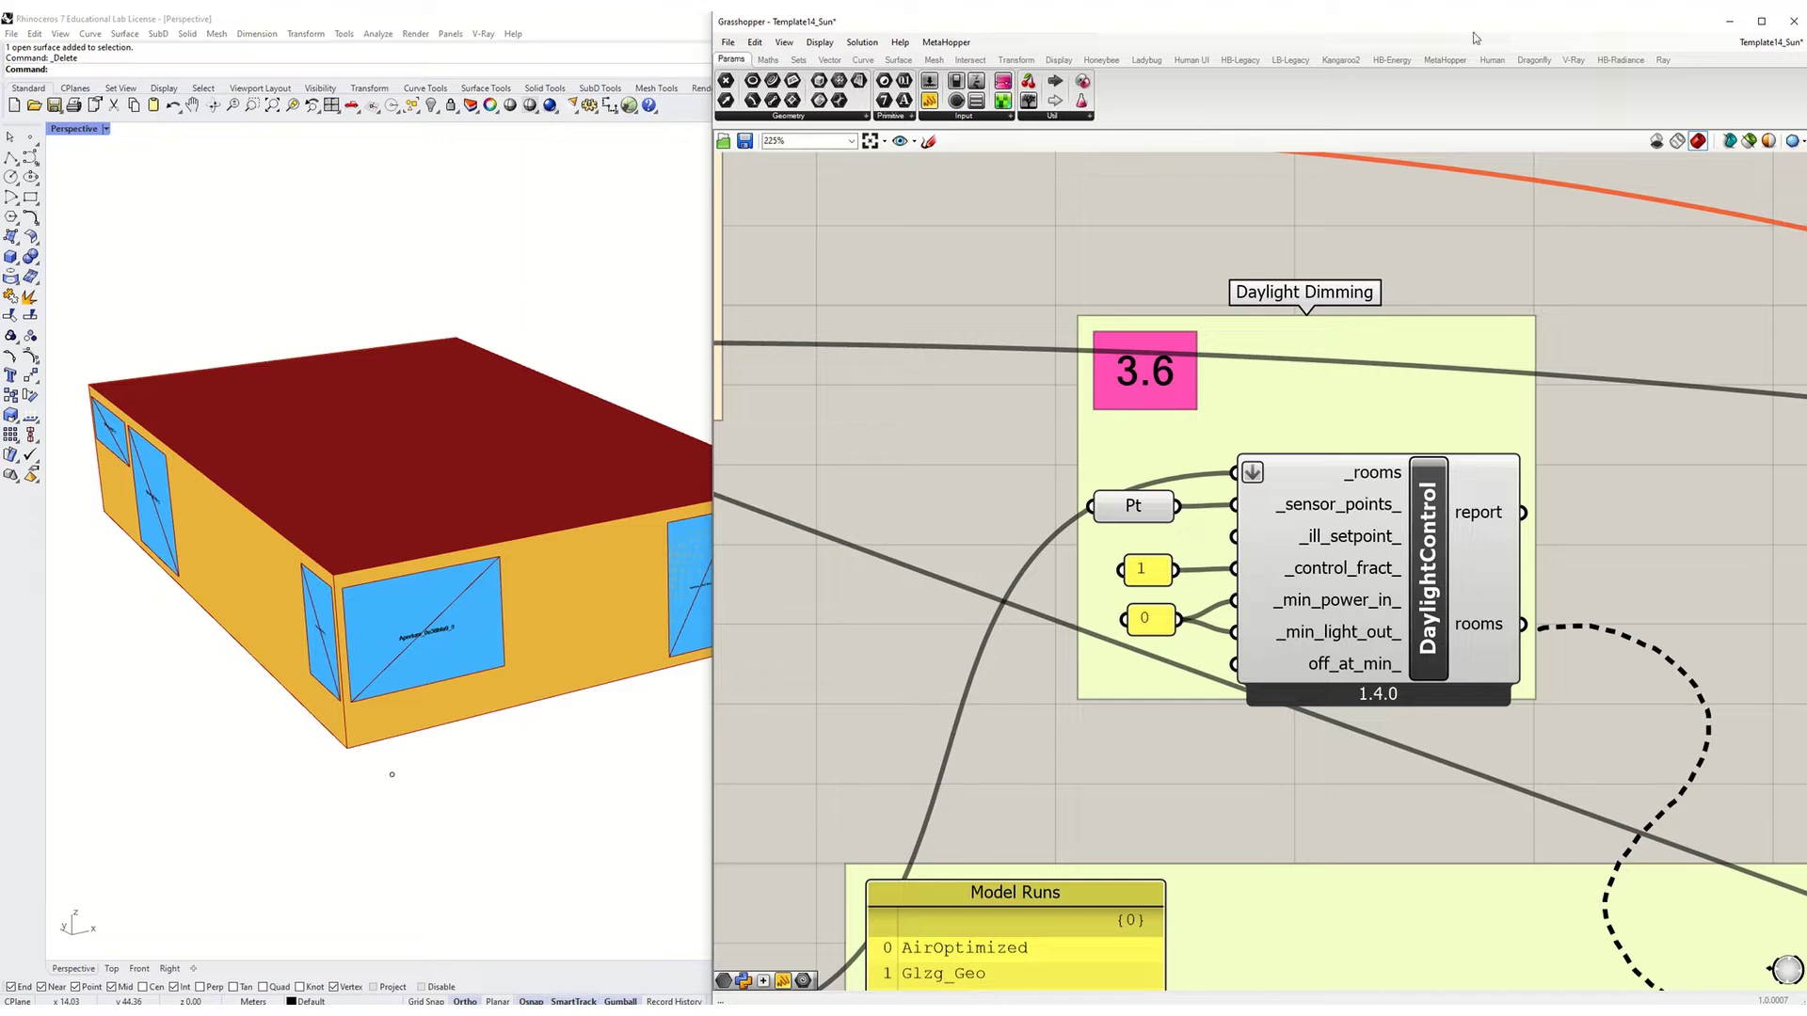
click(1612, 59)
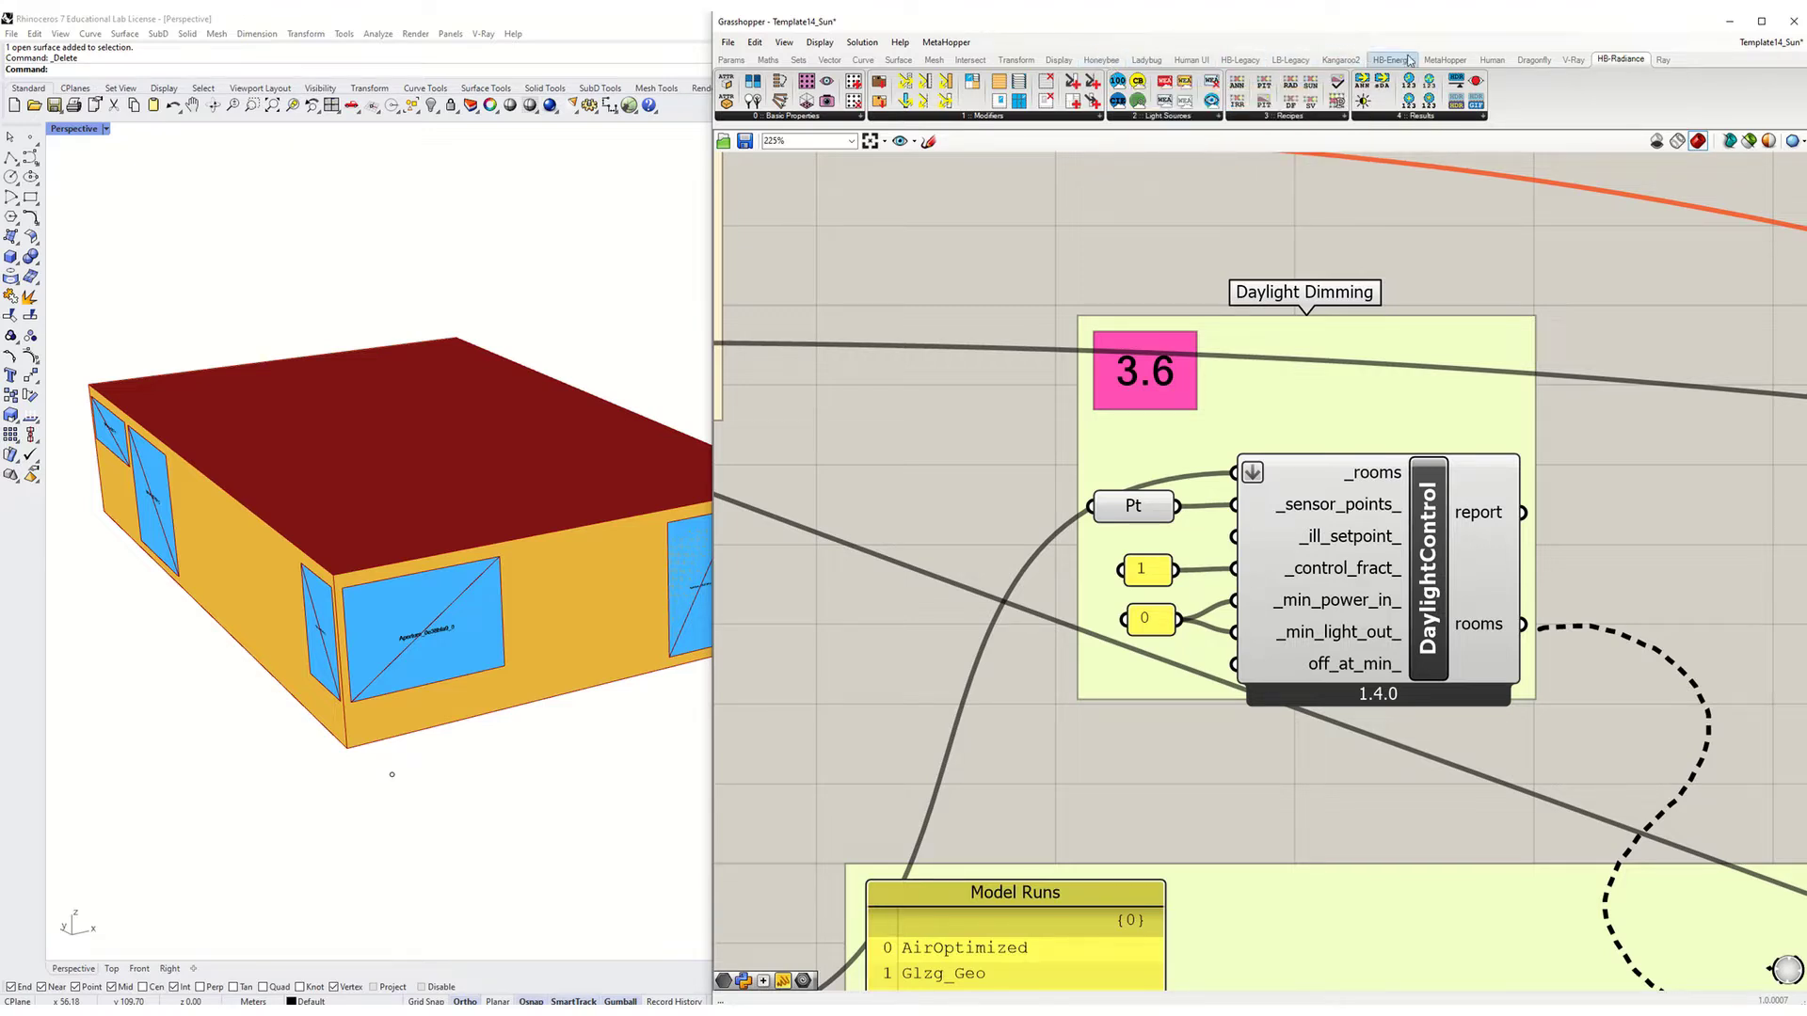
click(1392, 59)
Trace the room data feeding DaylightControl and connect that component's rooms output to the Model component's rooms_ input.
right_drag(1482, 284, 1353, 254)
click(1295, 541)
drag(1294, 541, 1297, 537)
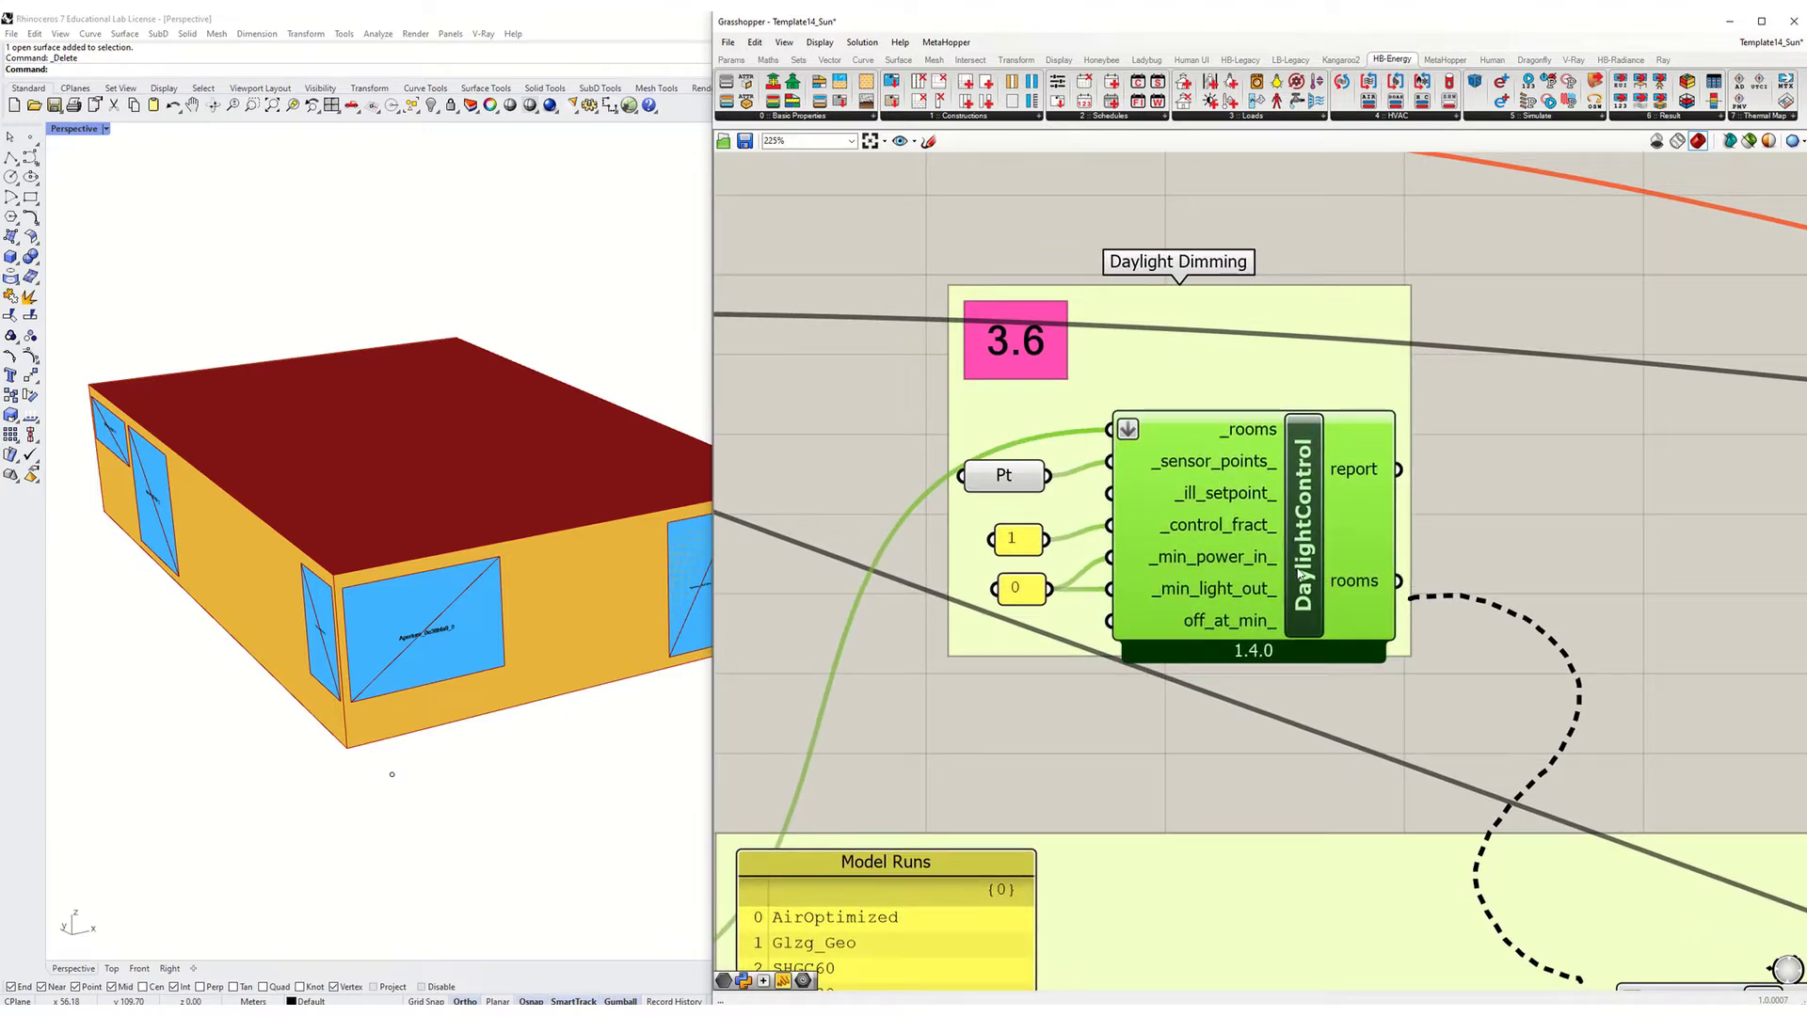
scroll(1358, 351, down, 3)
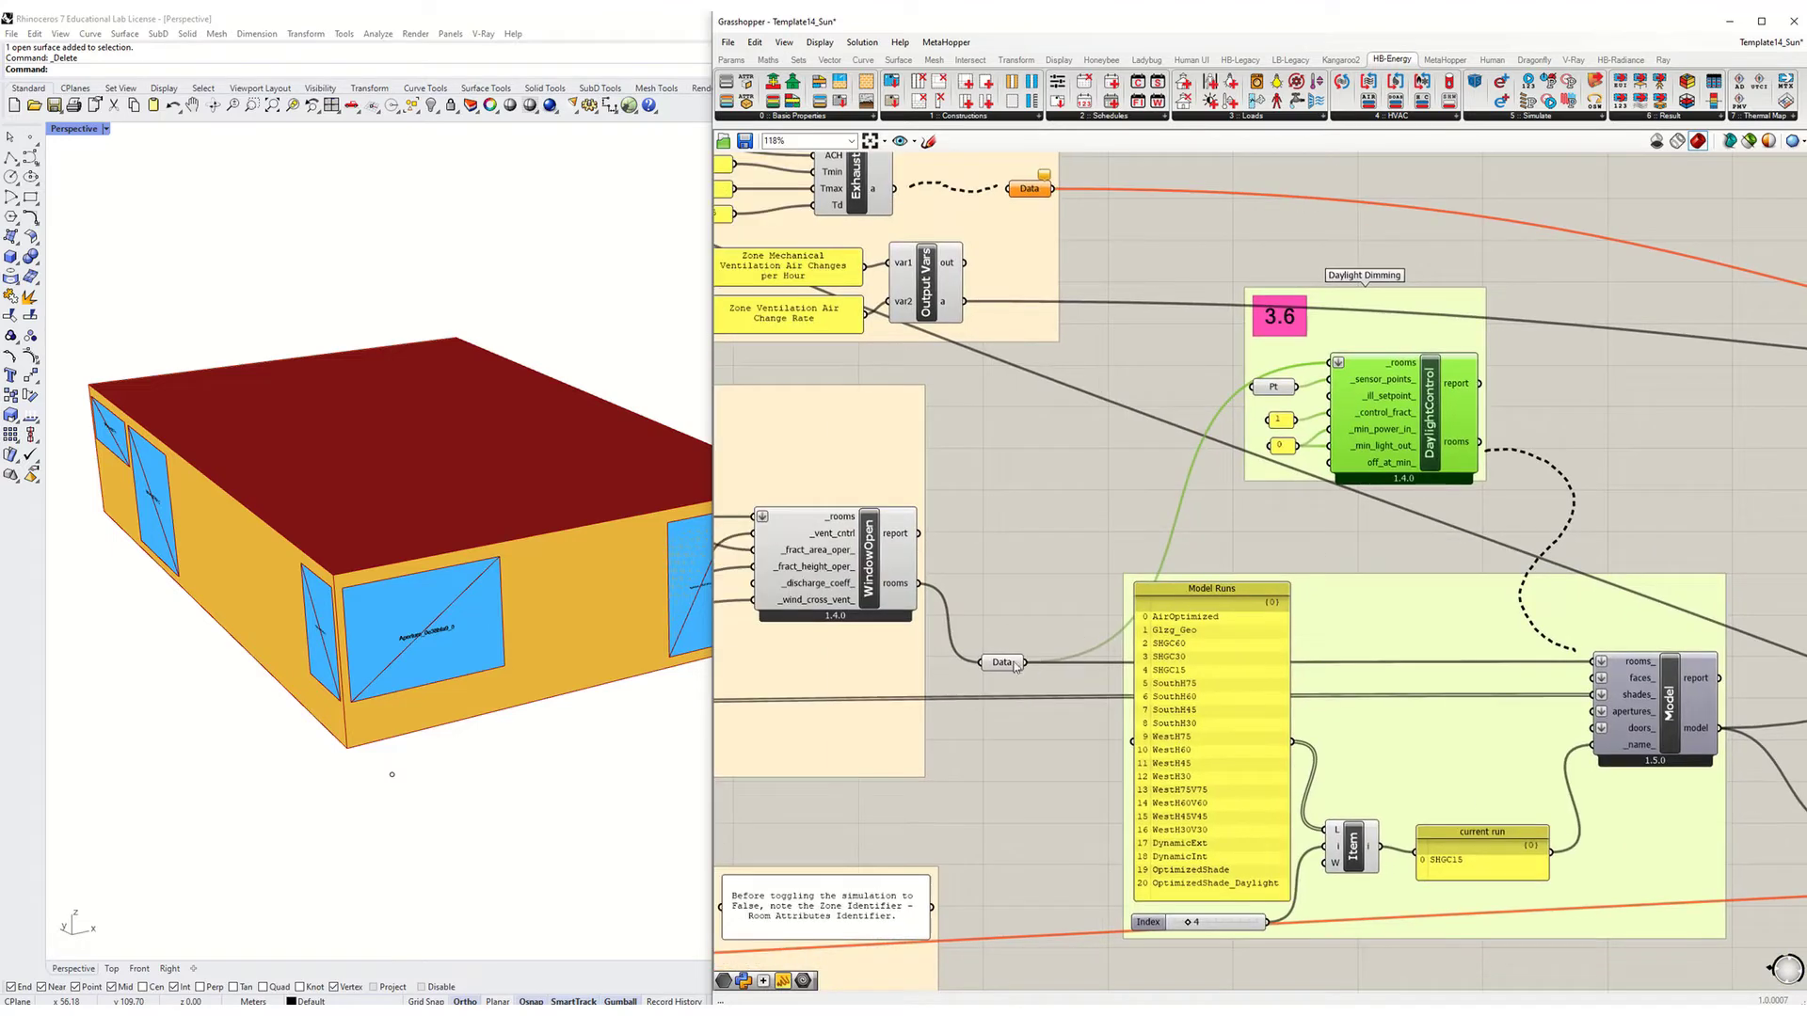
click(1003, 664)
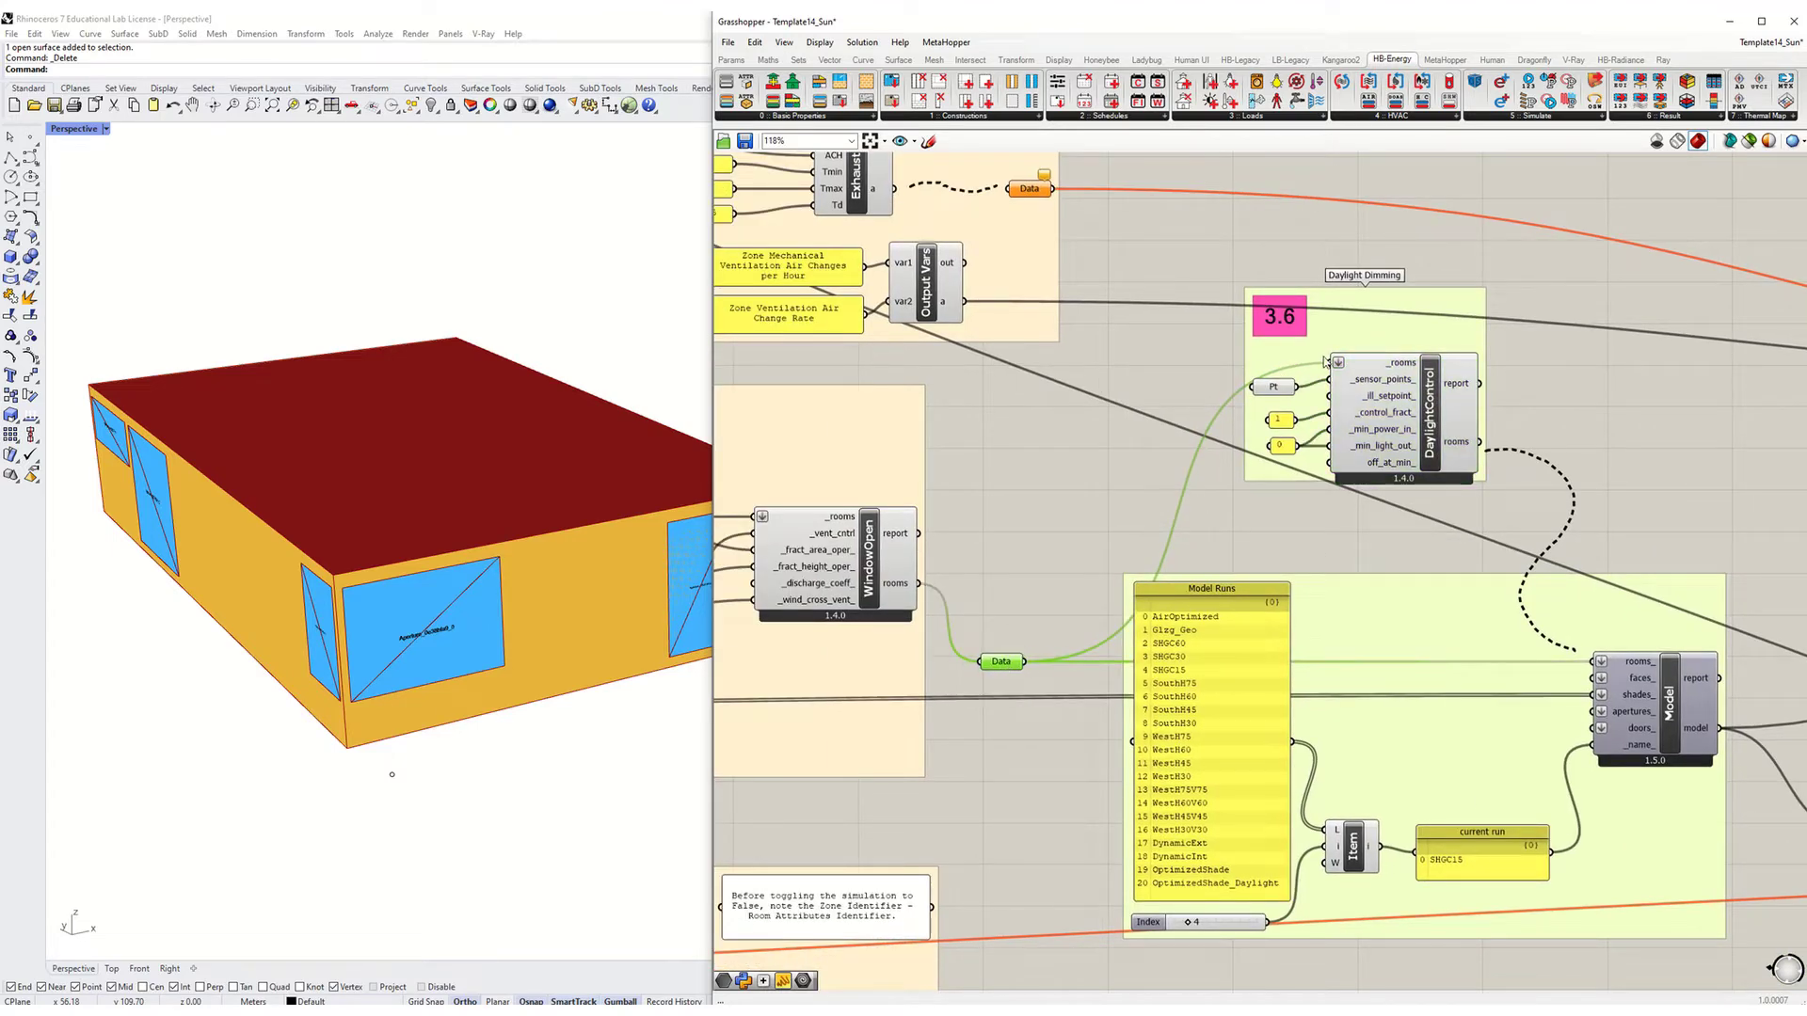
right_drag(1527, 486, 1179, 483)
drag(1138, 444, 1256, 659)
right_drag(1306, 689, 1412, 695)
Select the sensor point parameter of DaylightControl and examine where its point lies relative to the building in the Rhino model.
scroll(1038, 528, up, 4)
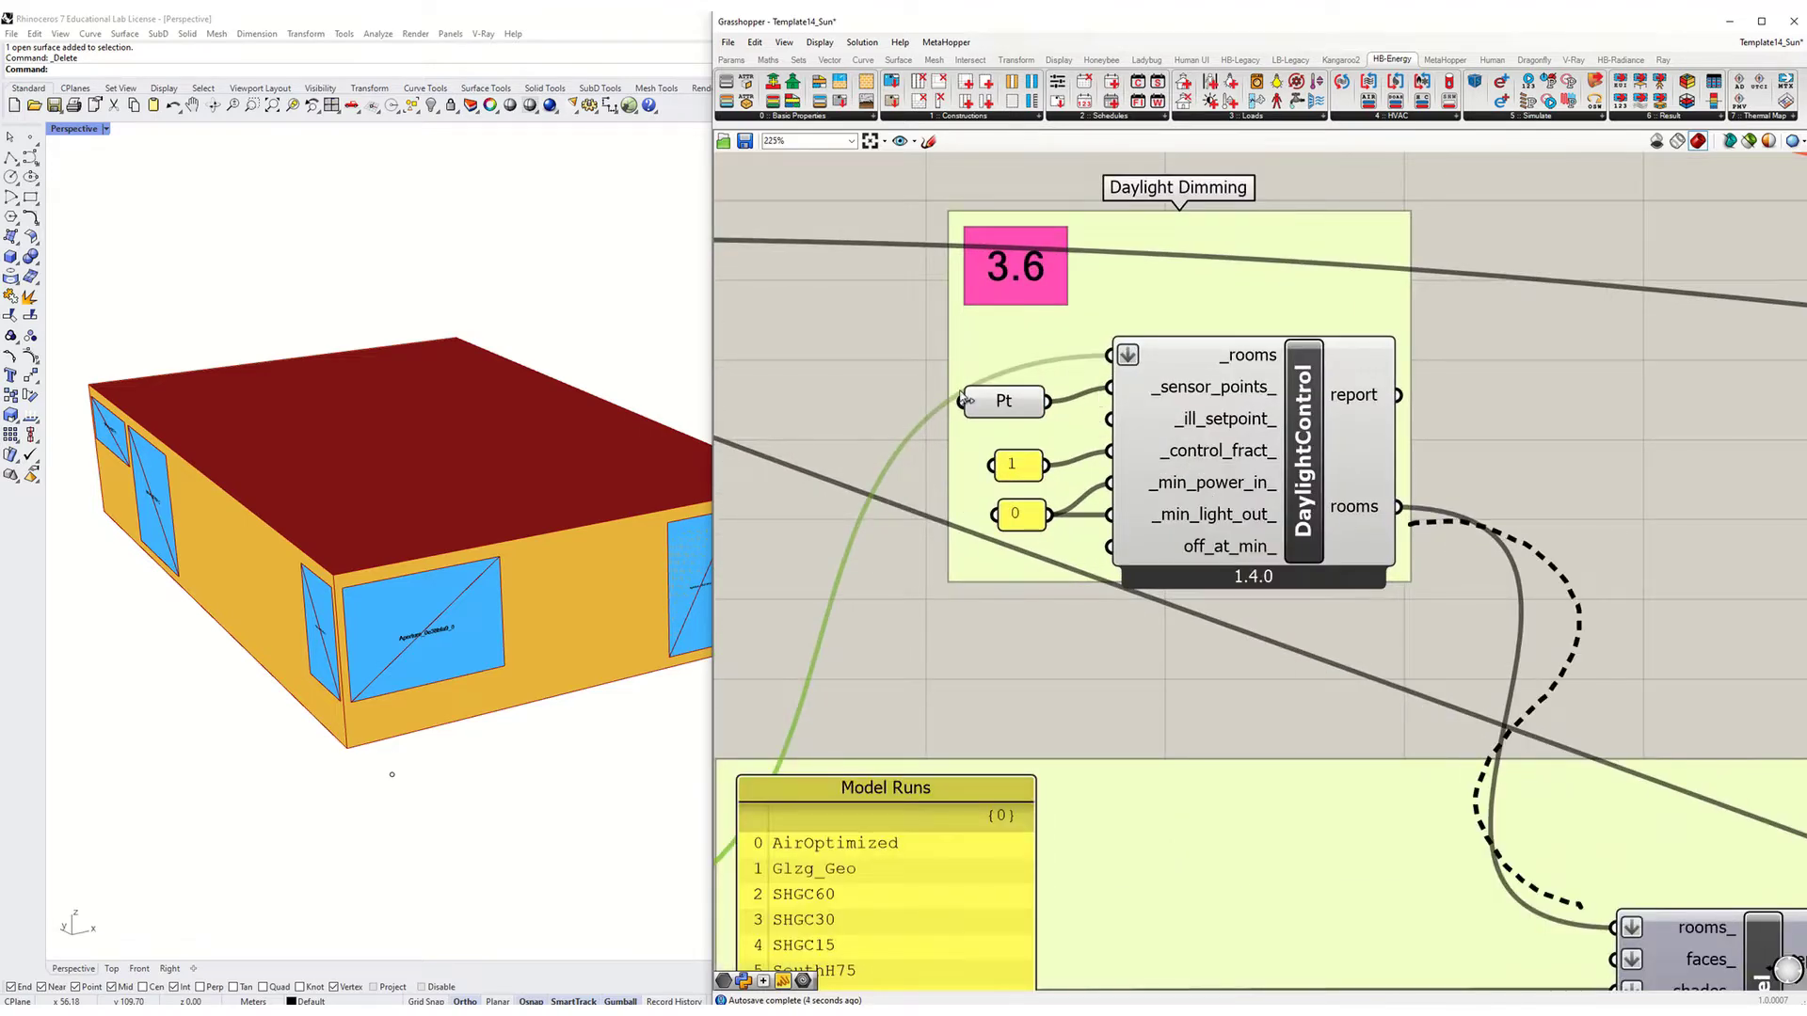
click(1032, 389)
drag(1003, 405, 1003, 401)
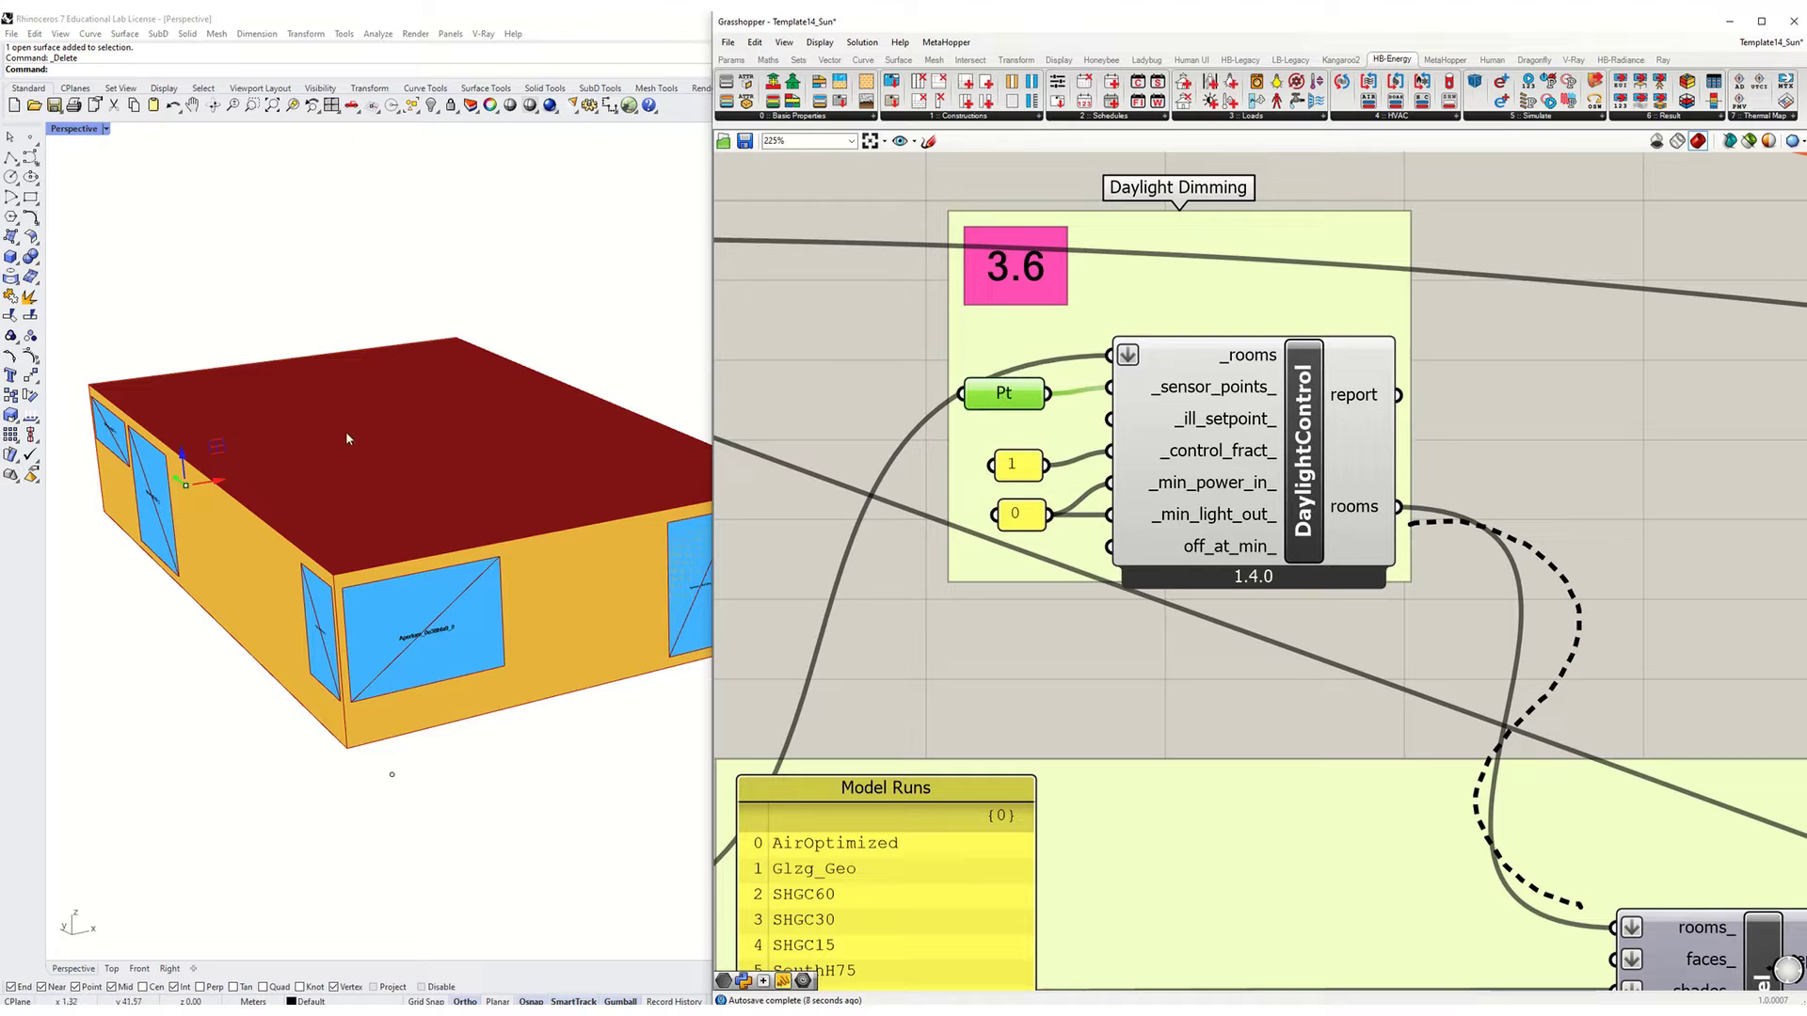
right_drag(267, 420, 556, 475)
right_click(1005, 403)
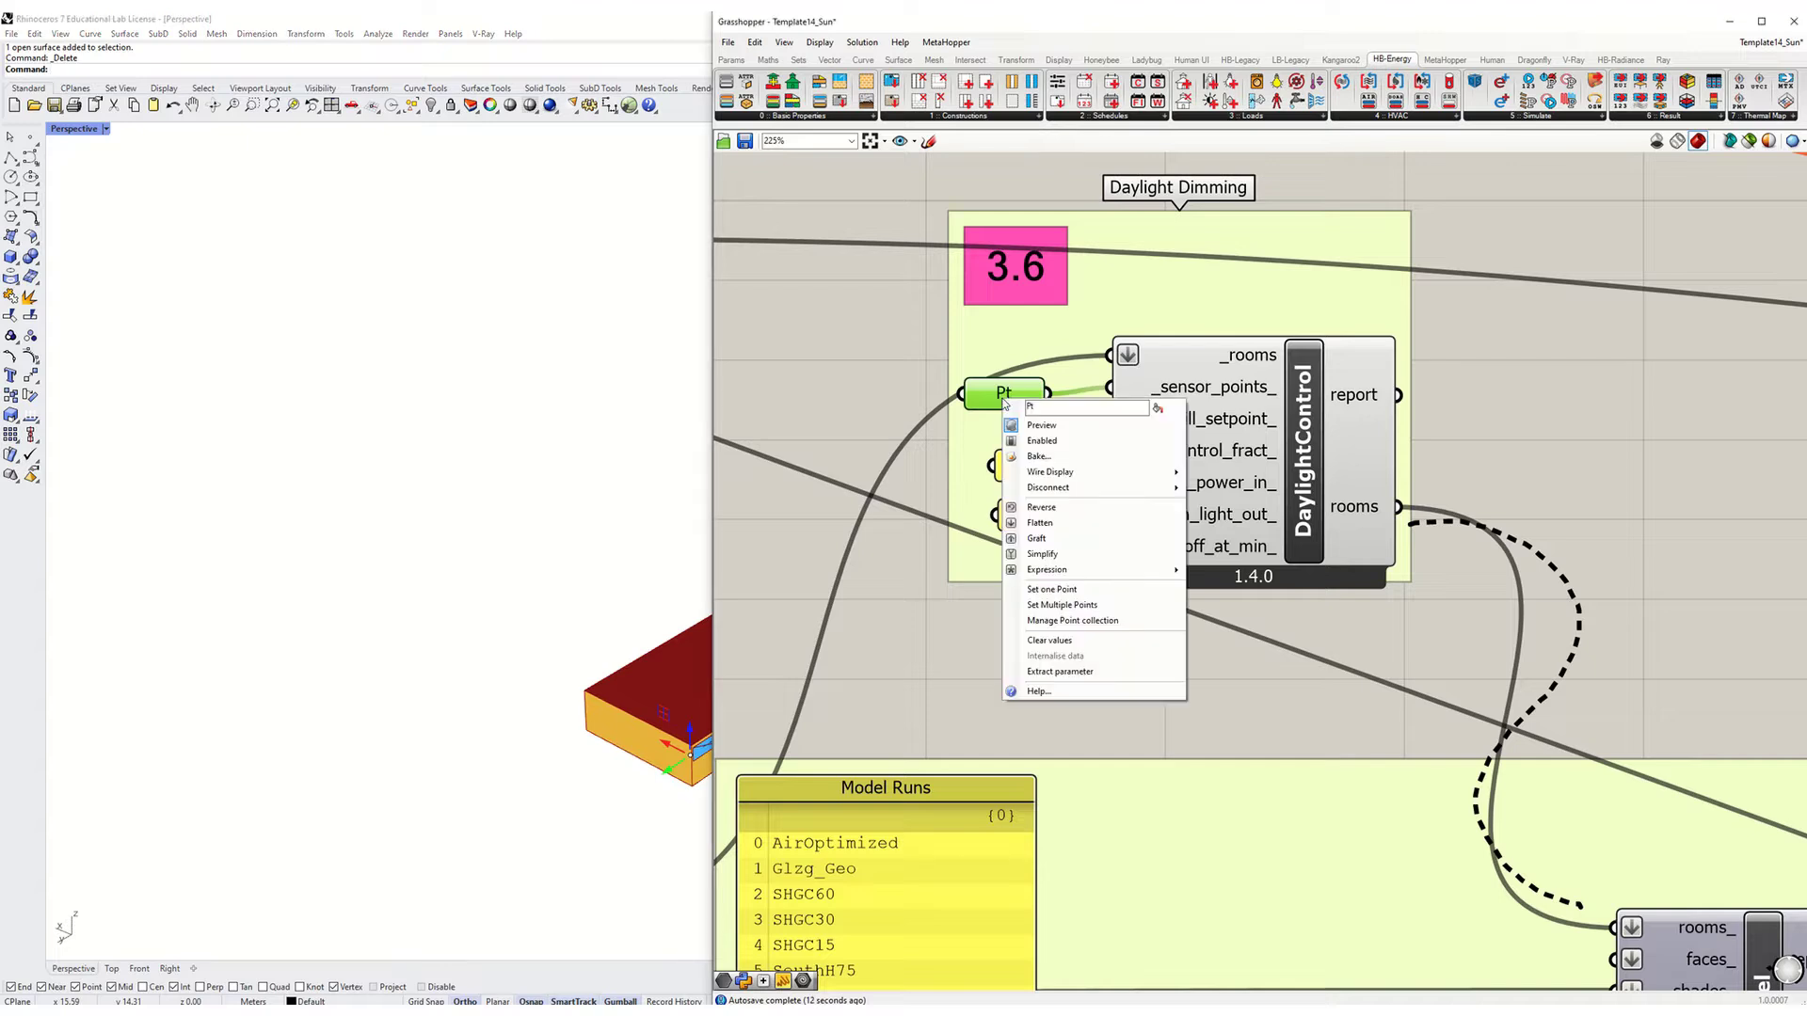
click(868, 397)
shift+right_drag(645, 621, 380, 541)
scroll(382, 584, down, 1)
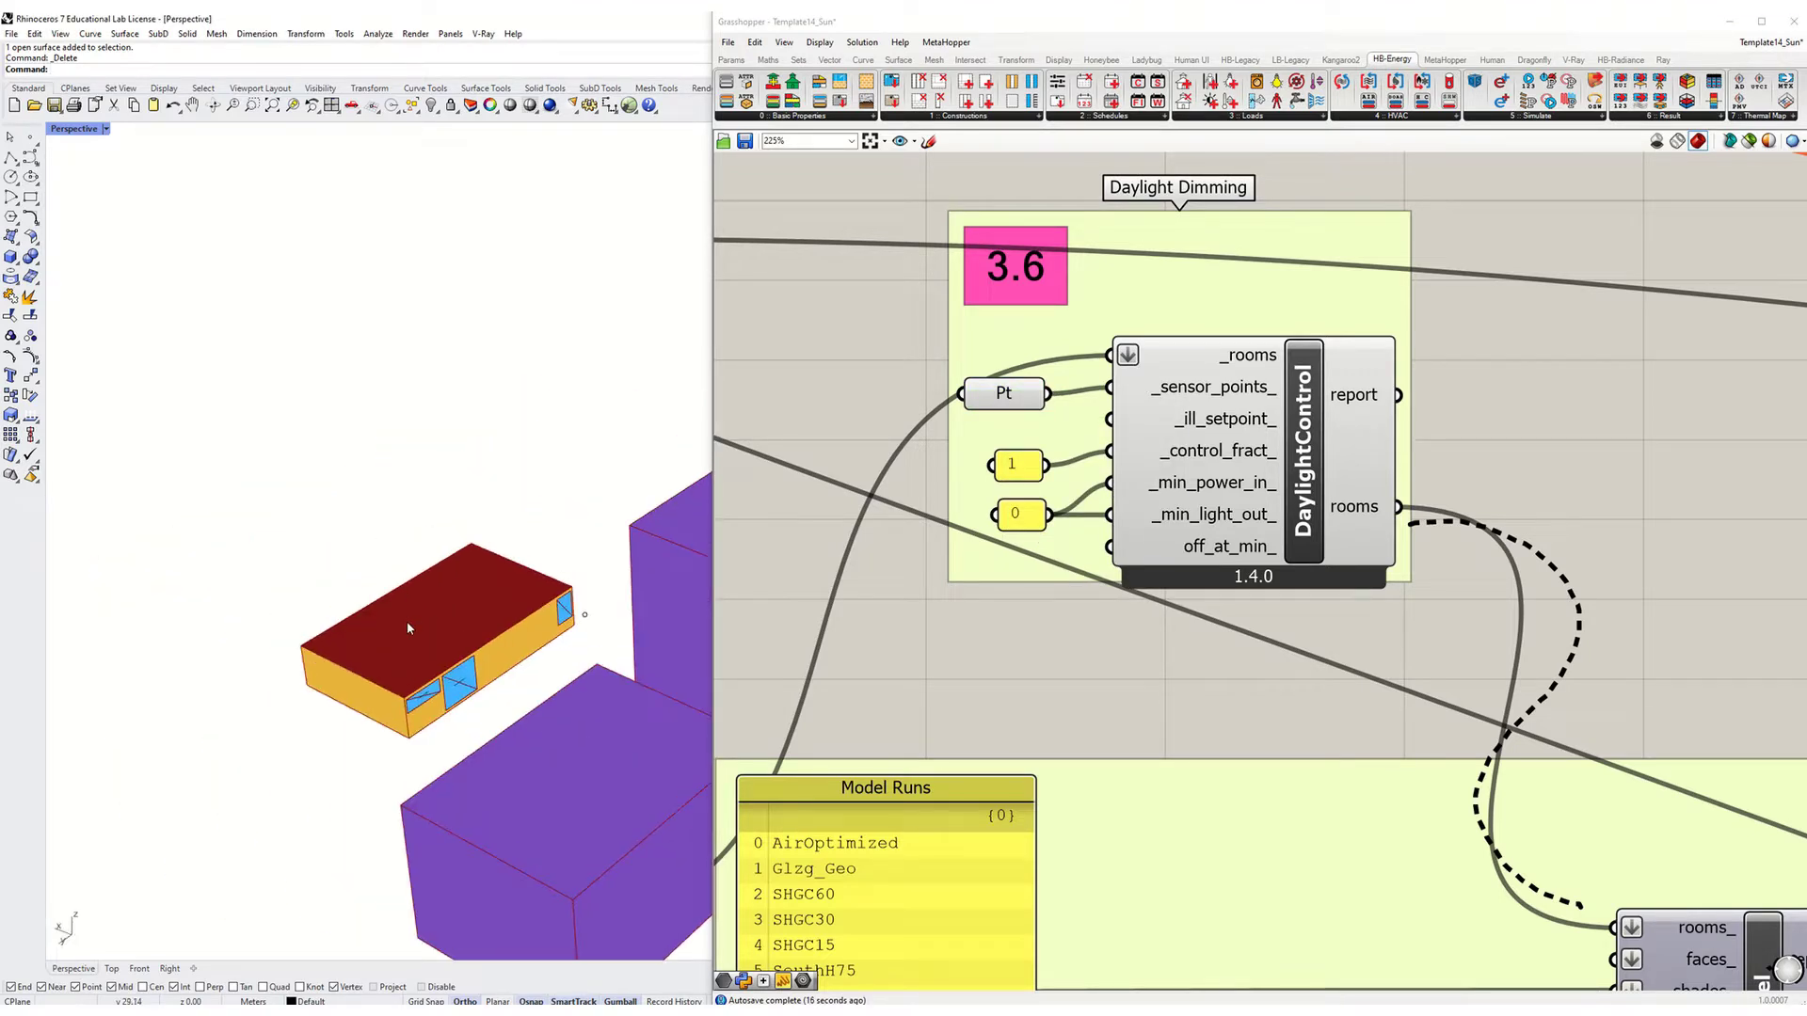
scroll(407, 621, up, 4)
scroll(329, 482, down, 3)
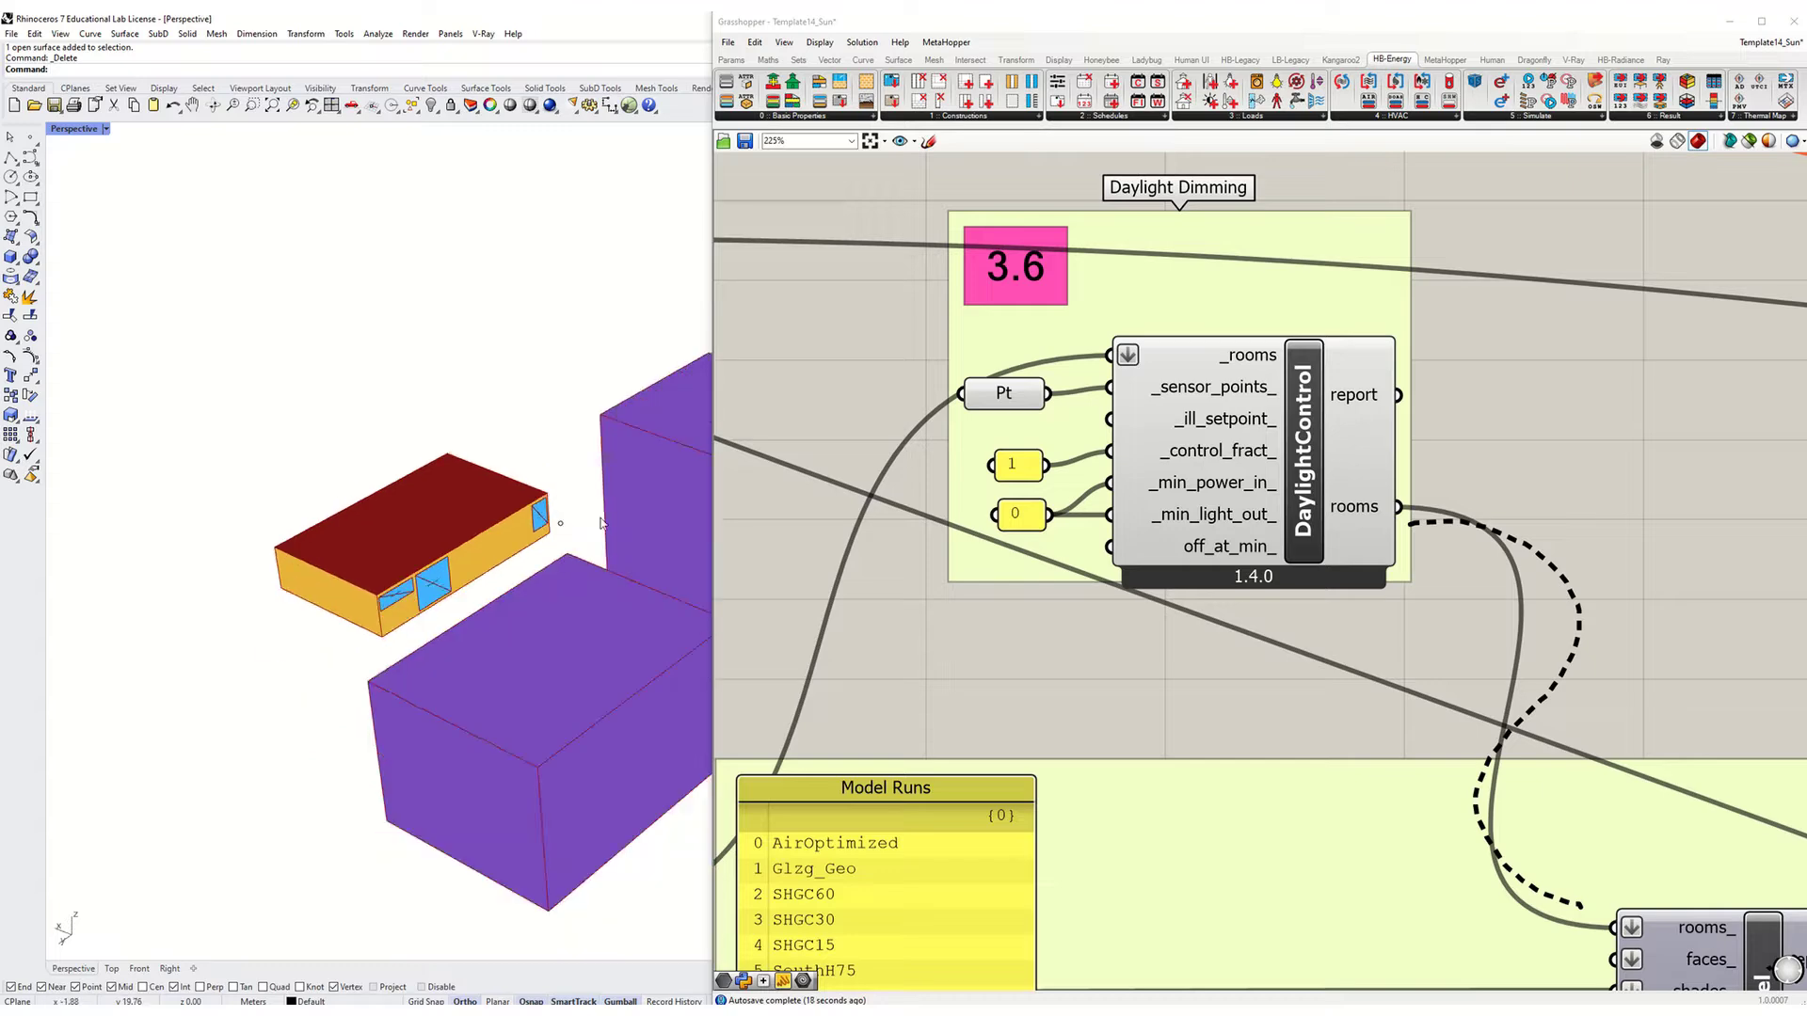
Add a Geometry parameter near the Attributes group, feed it from the VizWireFrame geo output and bake its wireframe into Rhino.
scroll(927, 311, down, 6)
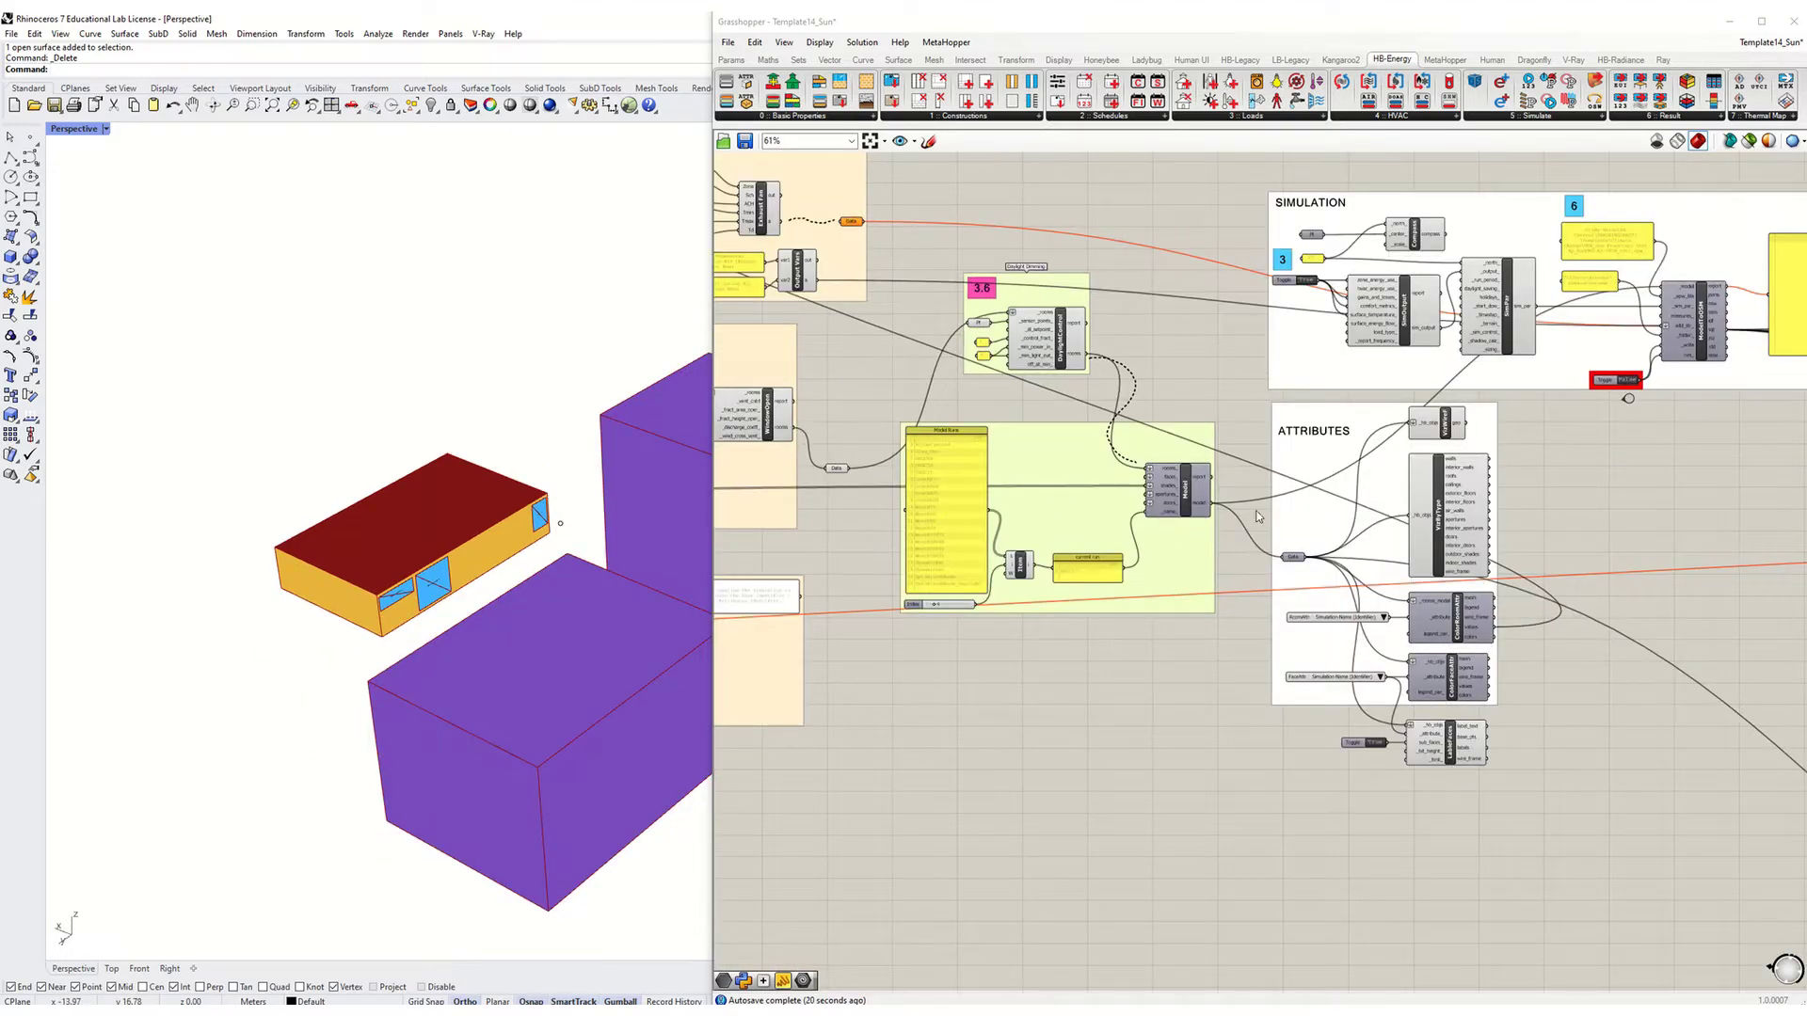
scroll(1454, 503, up, 5)
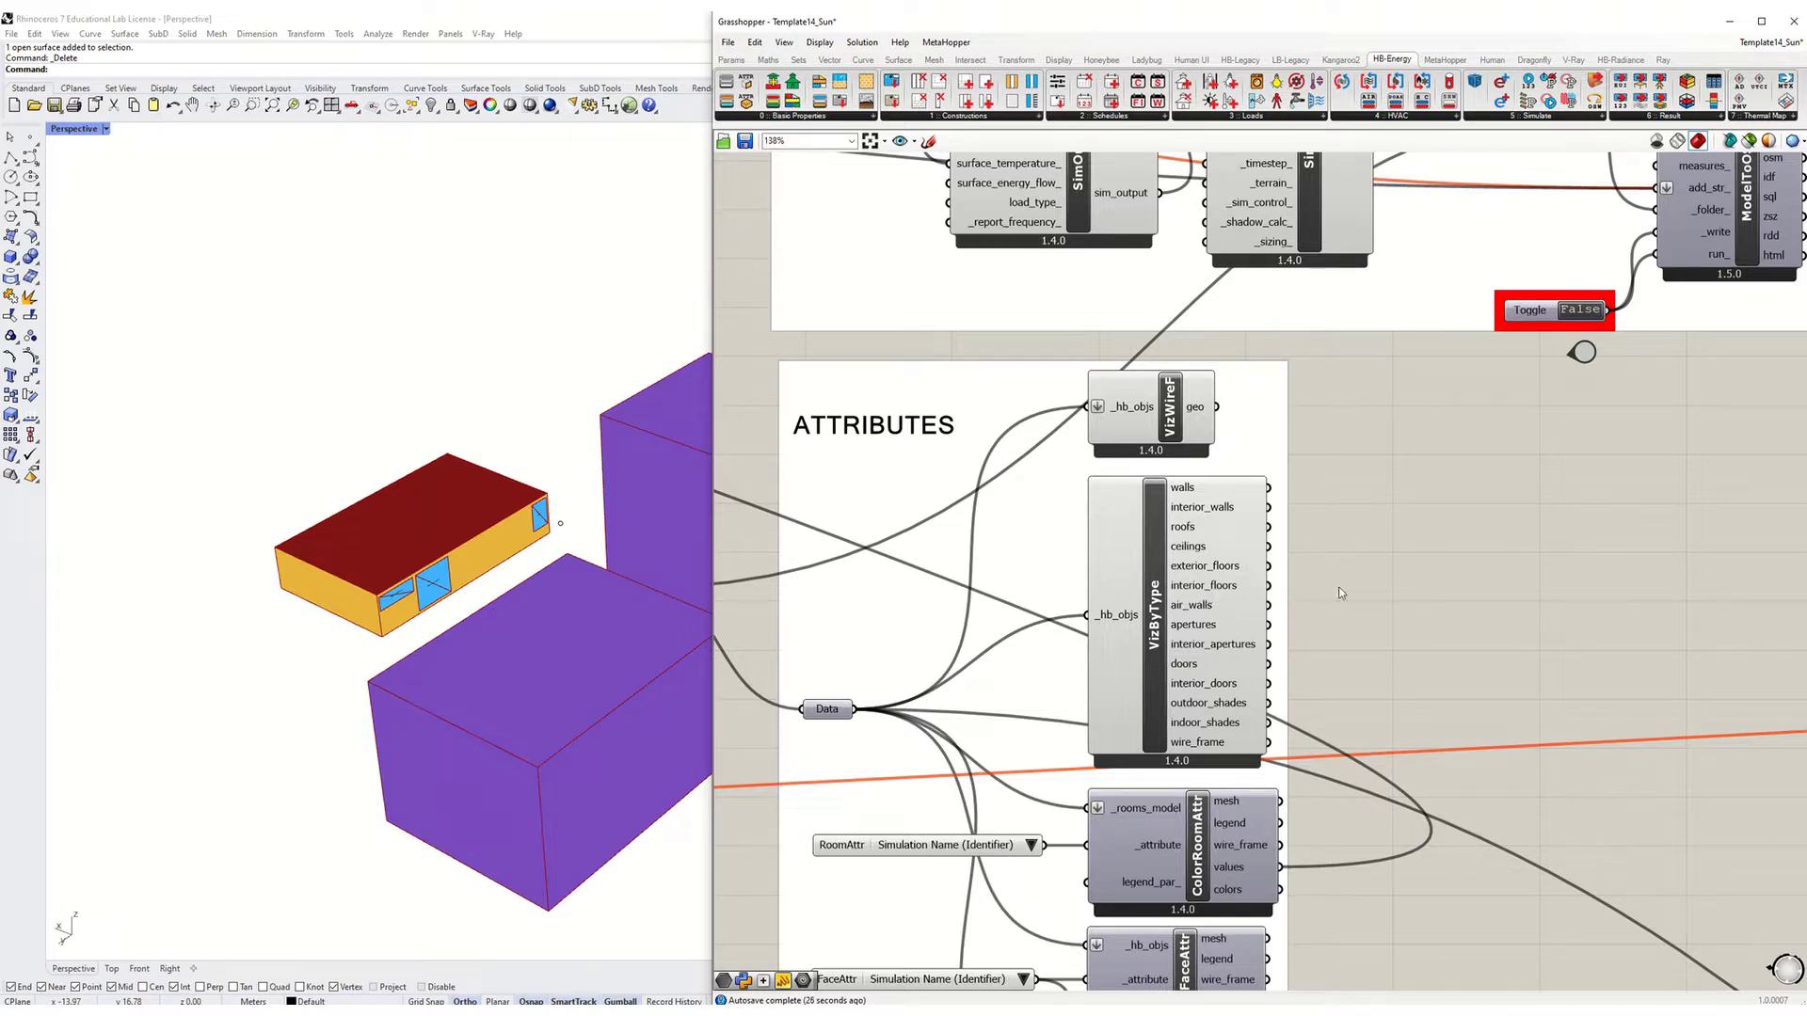
double_click(1359, 415)
text(geo)
key(Return)
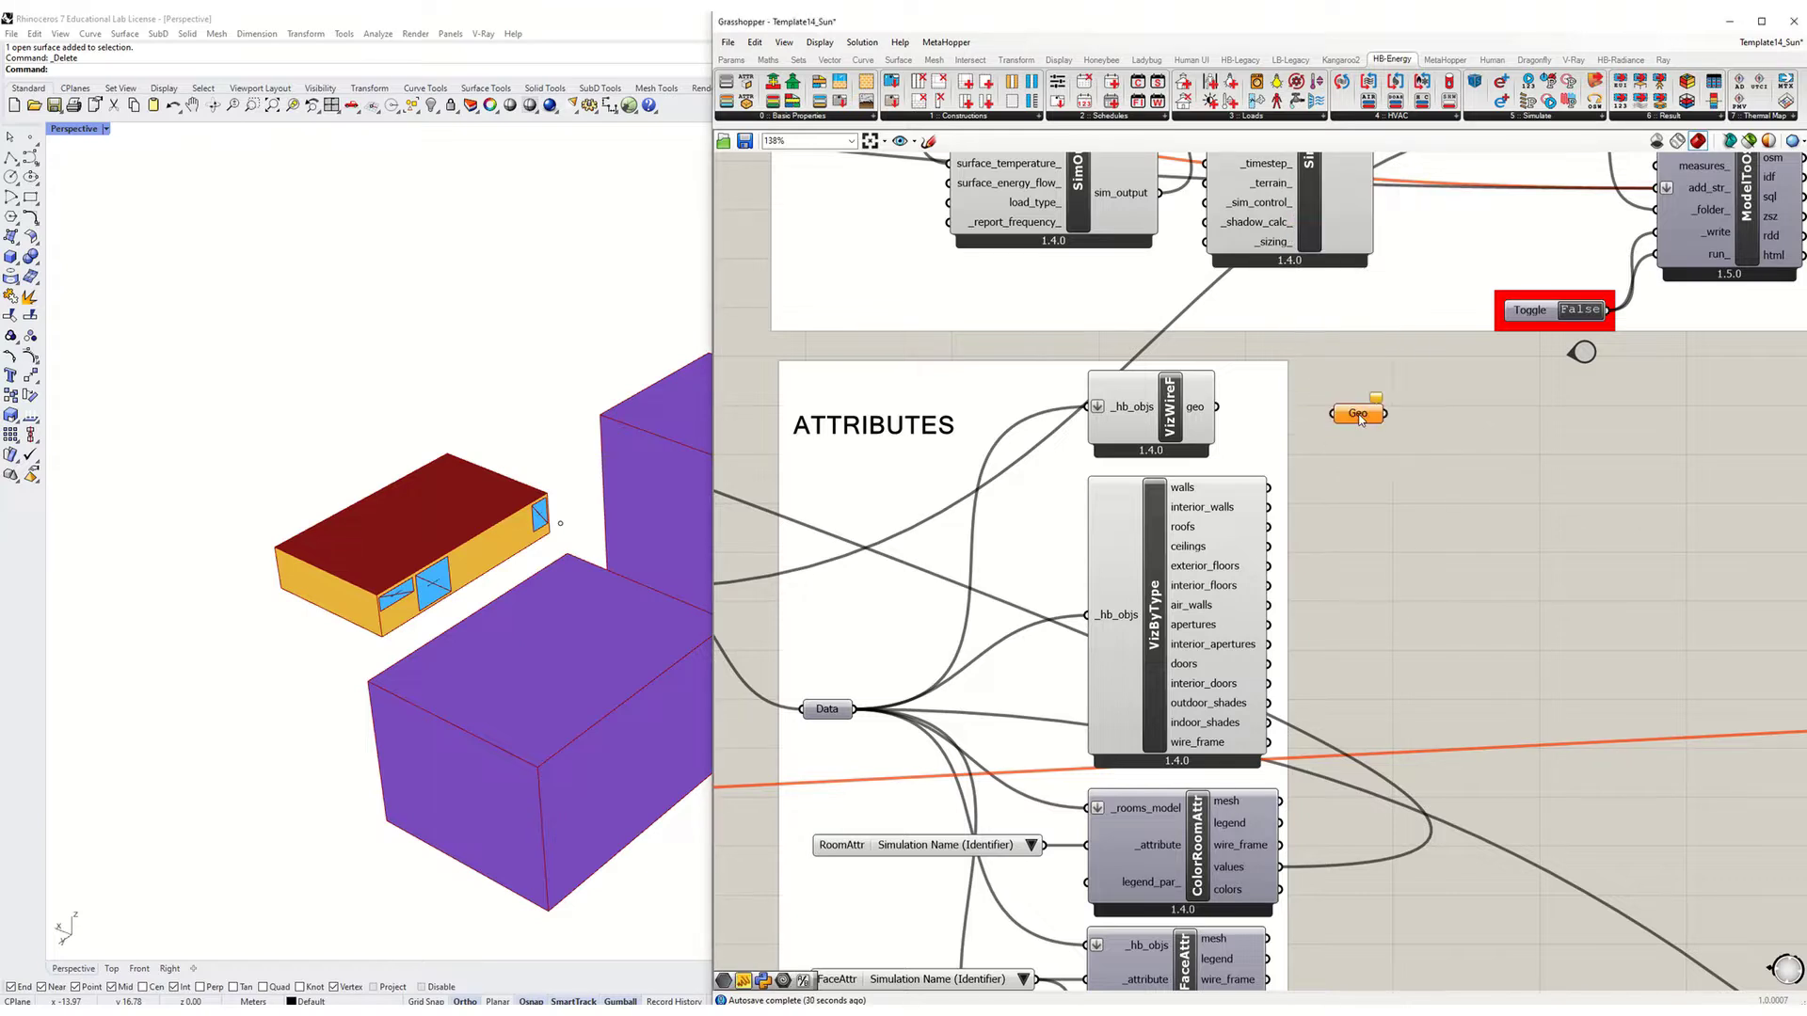
drag(1218, 408, 1333, 413)
click(1358, 413)
middle_click(1359, 412)
click(1394, 454)
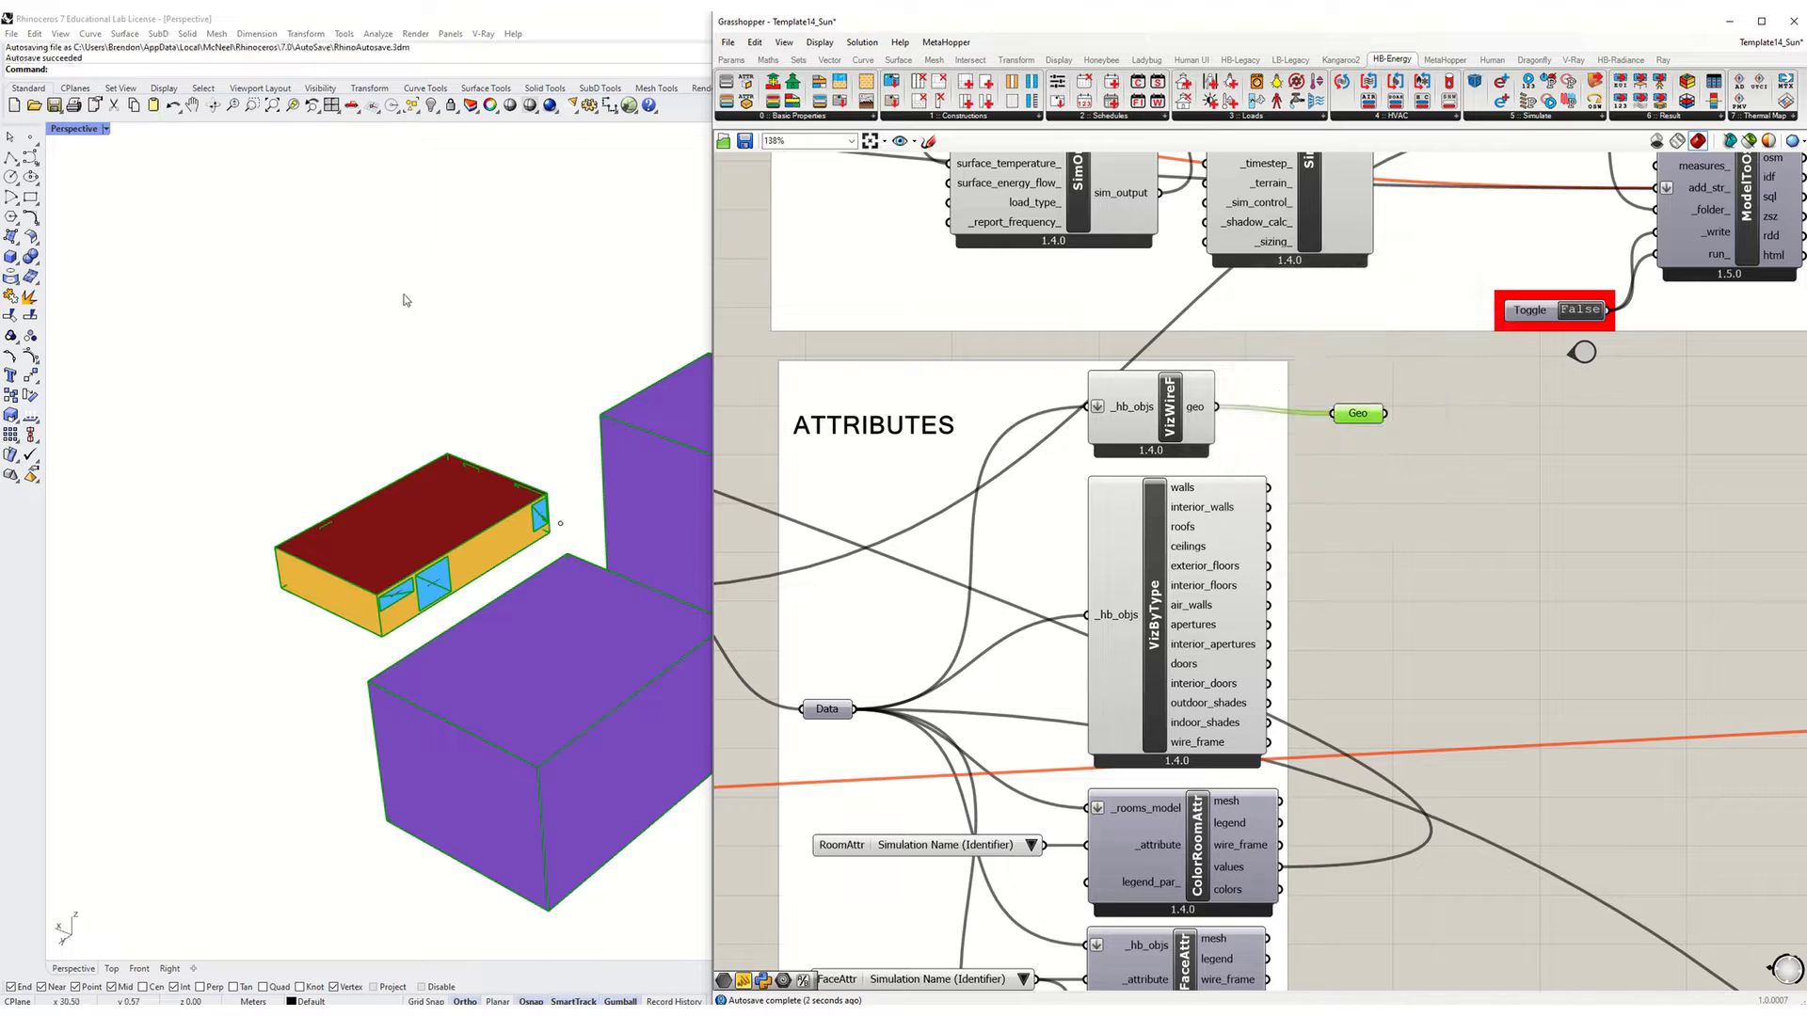
Turn off the preview of the VizByType component so the Rhino viewport shows only the building's wireframe.
click(1129, 598)
middle_click(1176, 659)
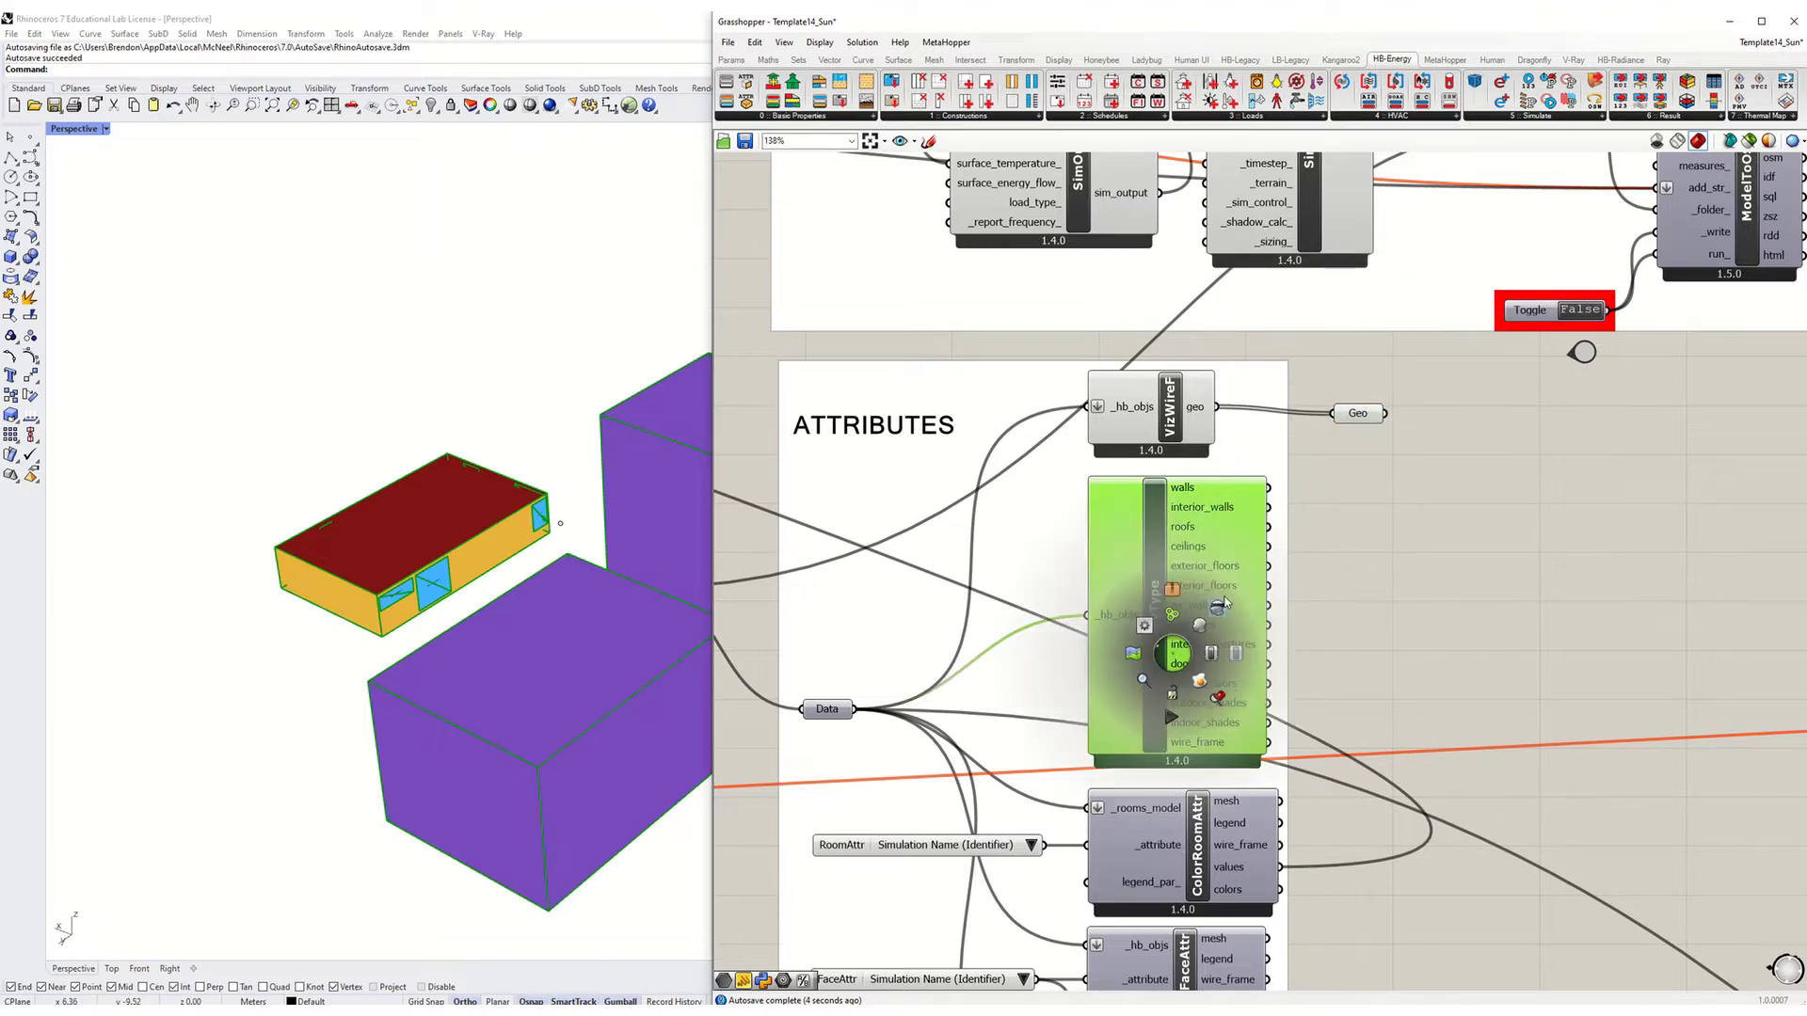
click(1227, 608)
click(338, 617)
click(302, 639)
scroll(289, 641, up, 2)
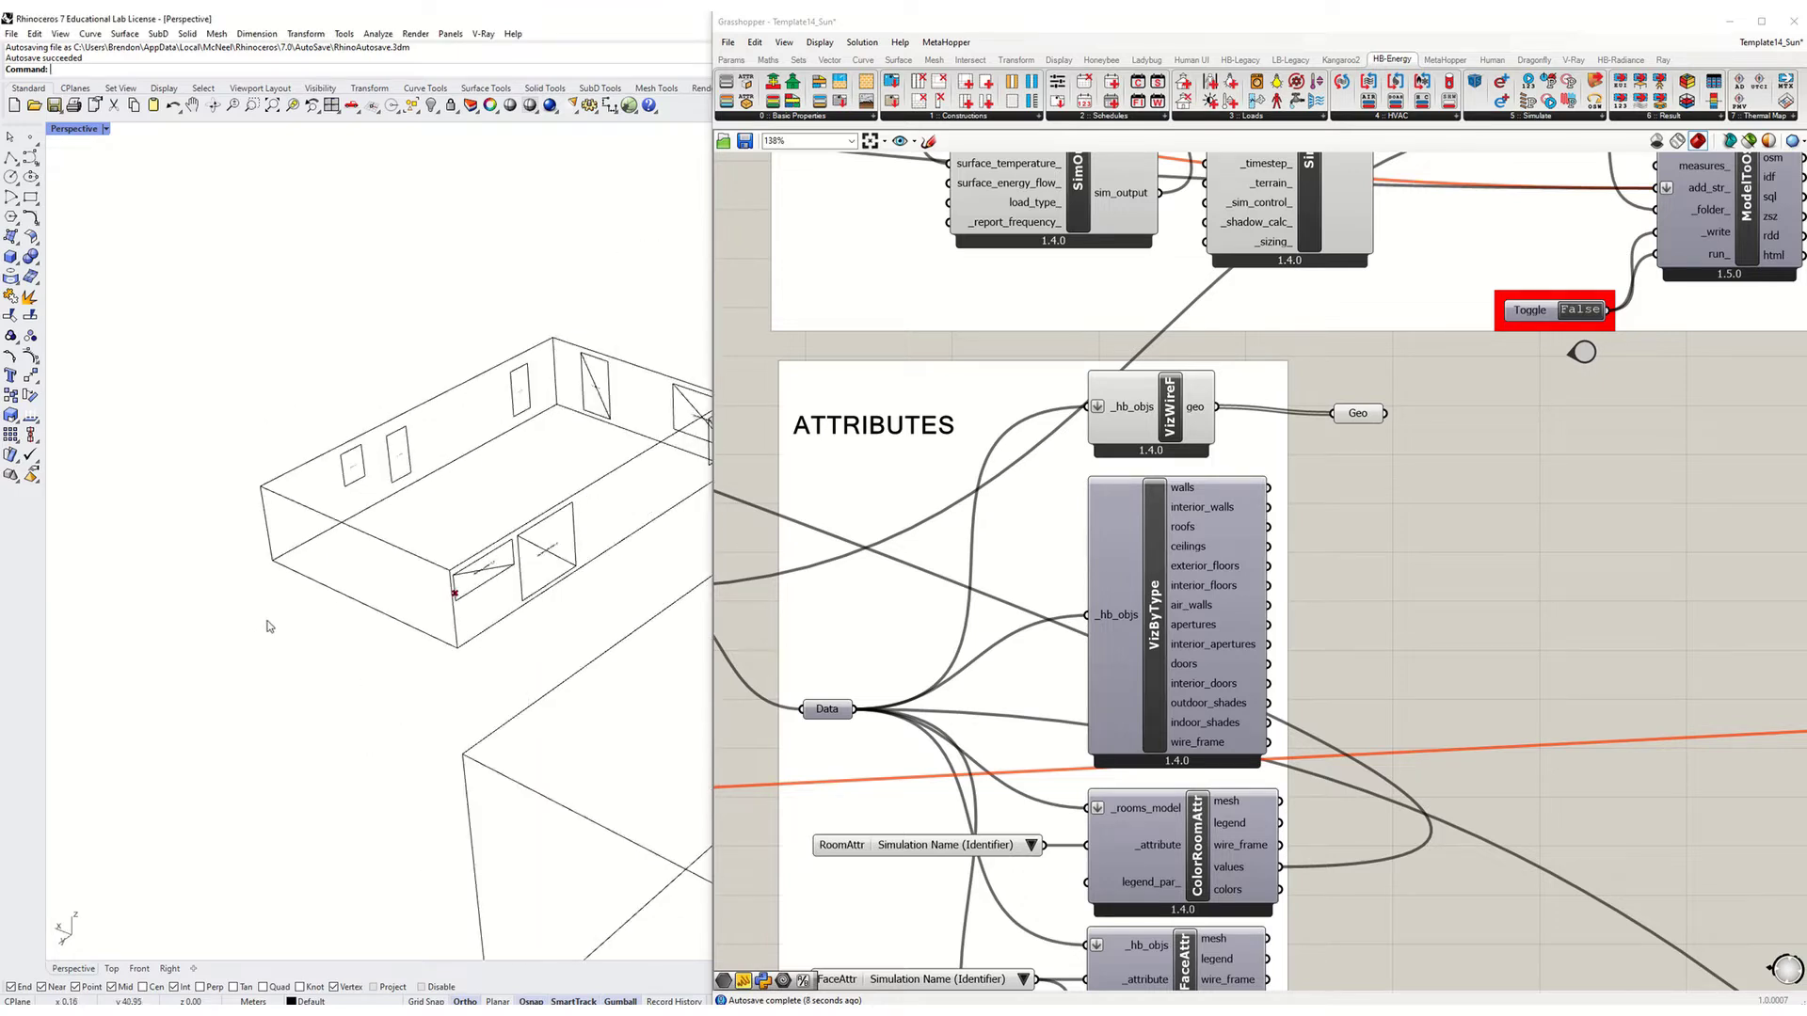
Place a point object at a floor corner of the room, snapped to the building wireframe.
click(31, 138)
click(272, 560)
click(271, 565)
shift+right_drag(308, 597, 240, 606)
right_drag(565, 506, 459, 469)
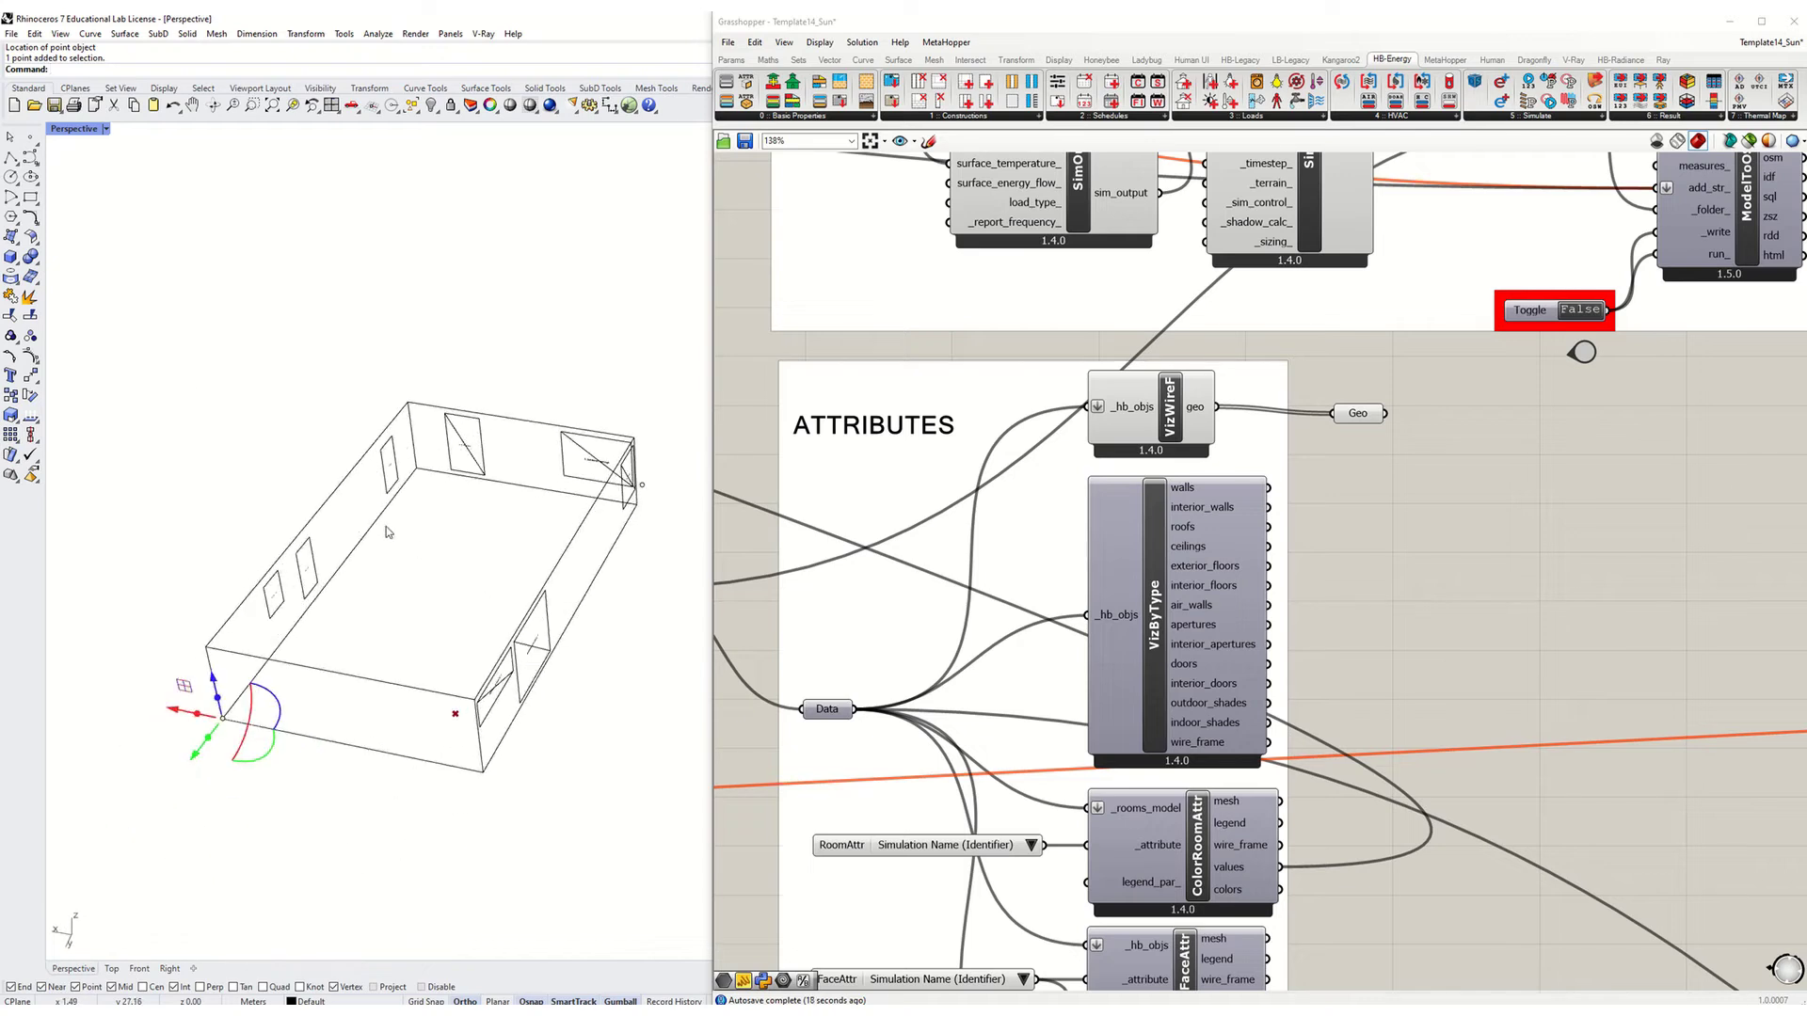
shift+right_drag(403, 607, 396, 589)
scroll(382, 572, up, 3)
scroll(403, 552, down, 3)
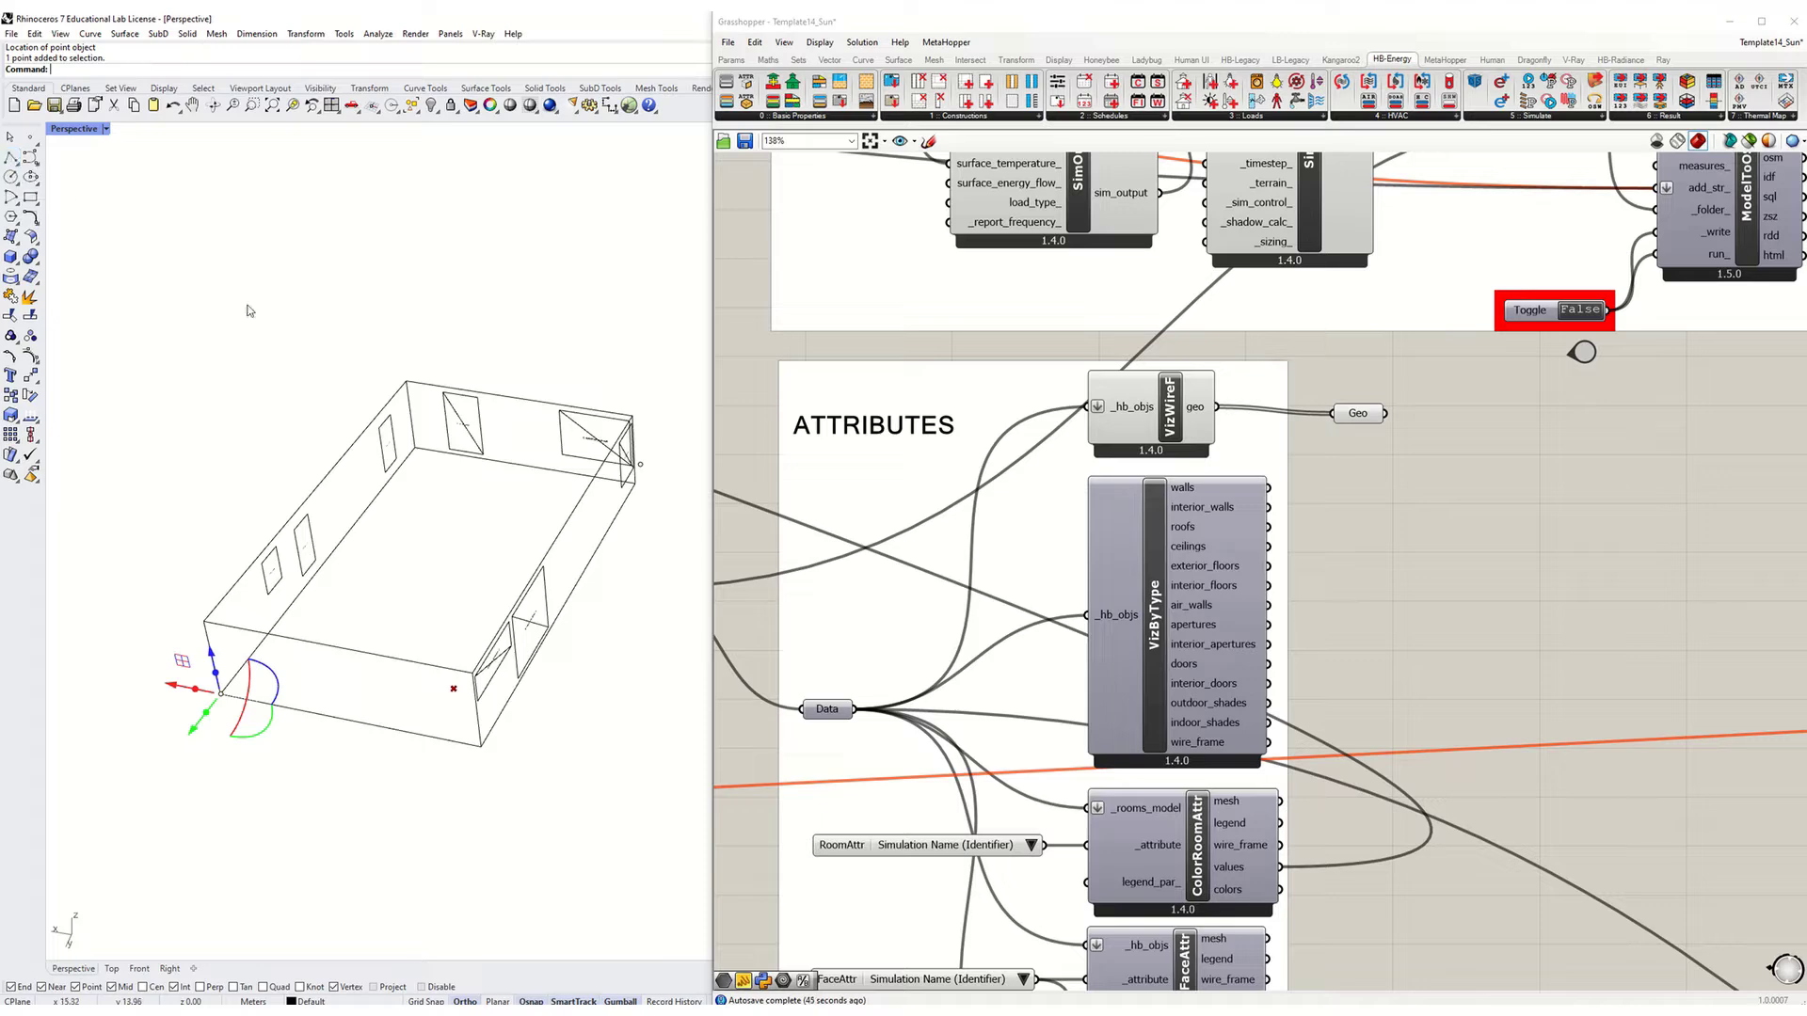
scroll(405, 545, up, 6)
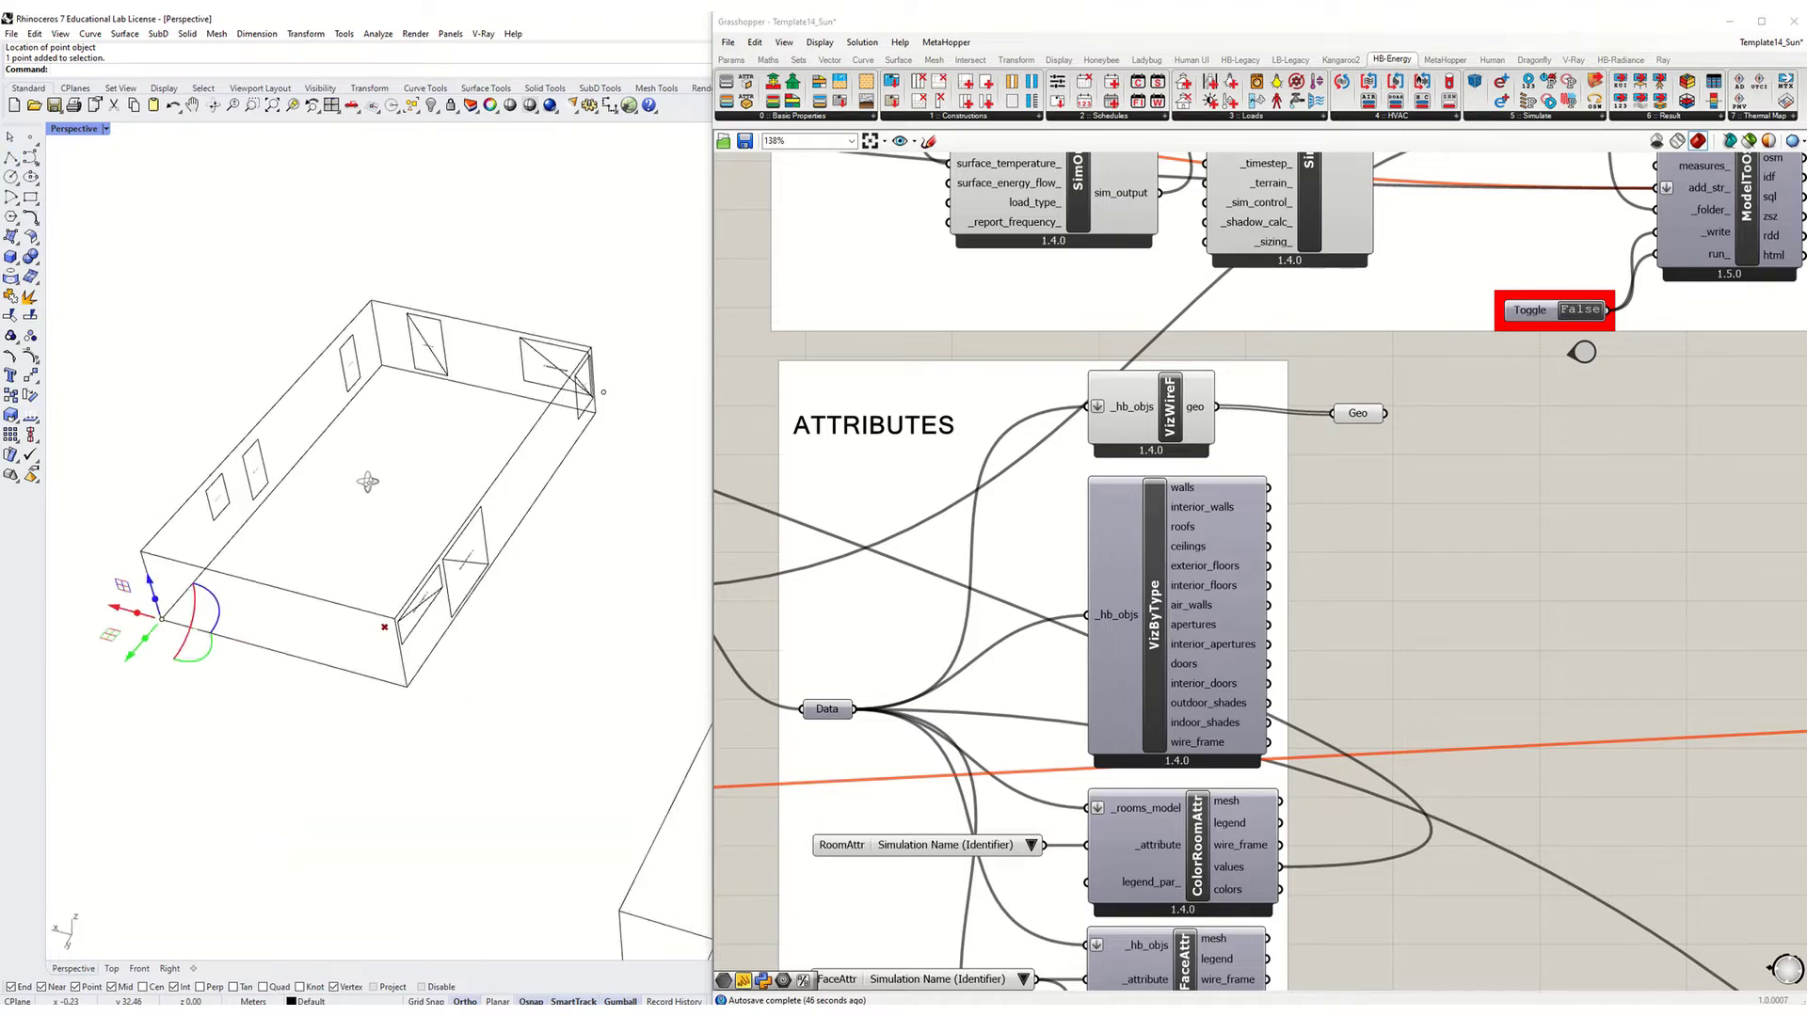
right_drag(368, 482, 419, 537)
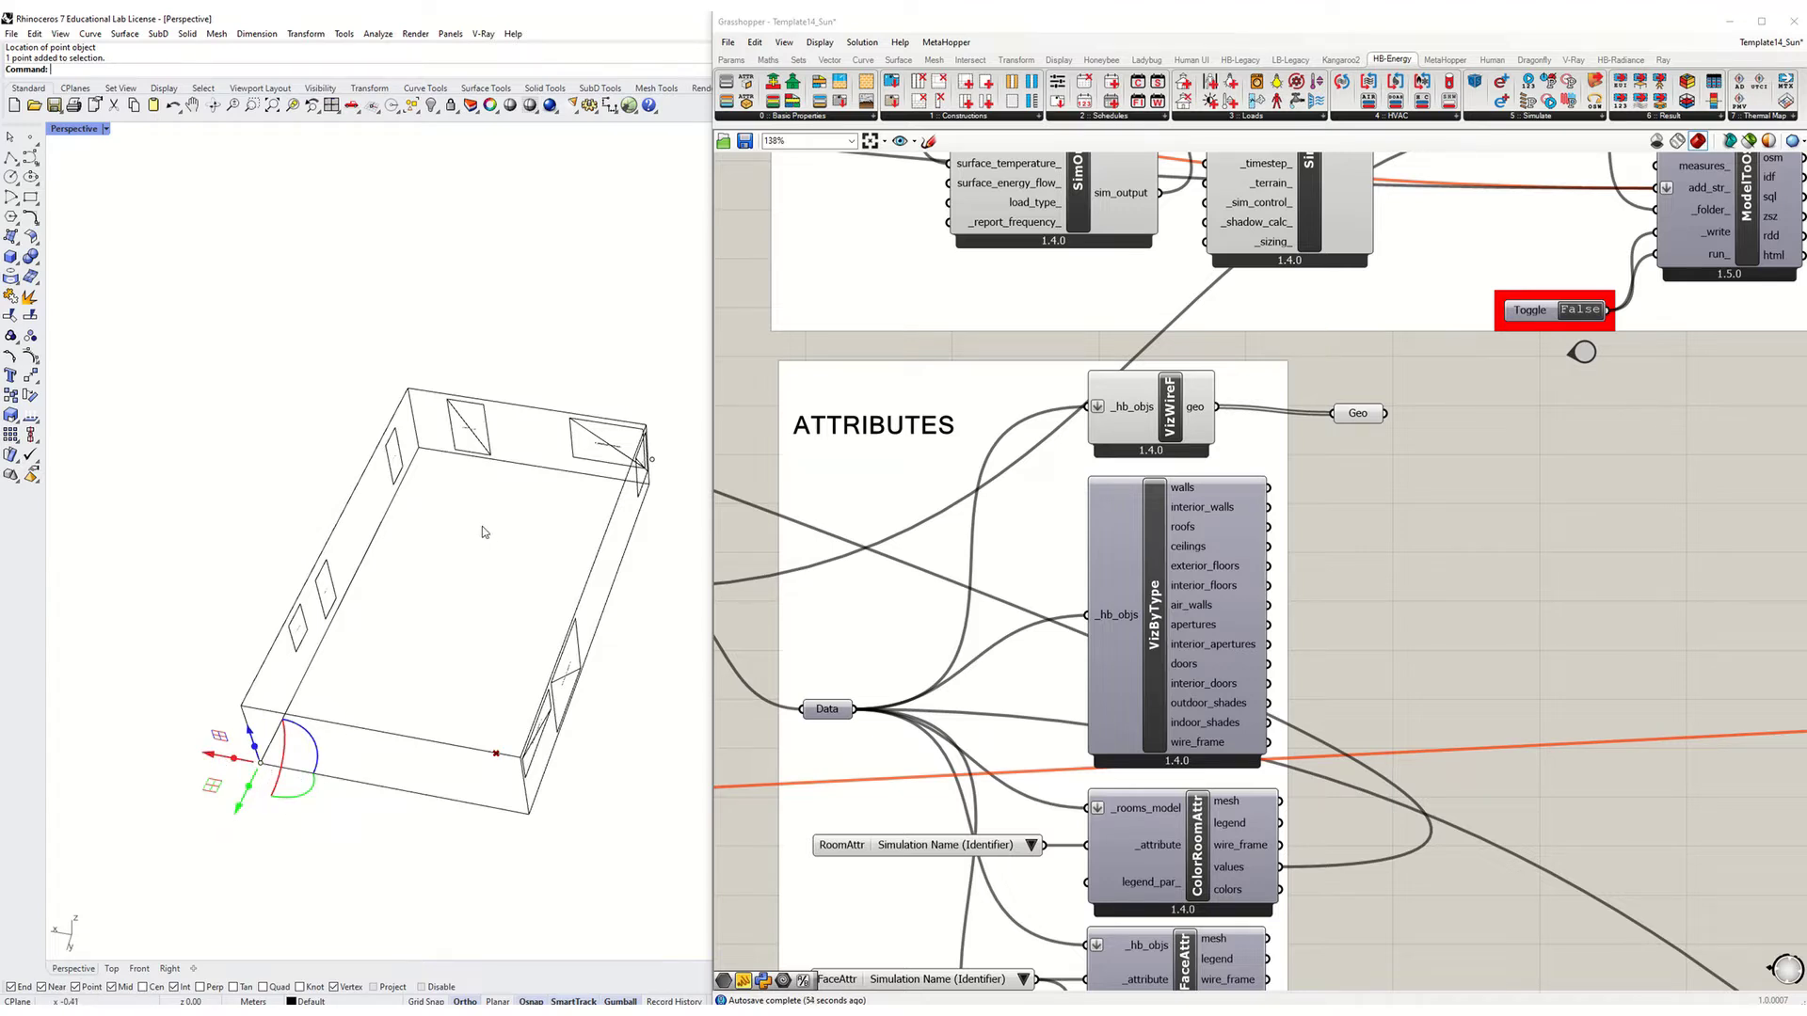
Draw a diagonal polyline across the room's floor between two opposite corners.
click(11, 157)
click(419, 448)
click(529, 814)
right_click(627, 837)
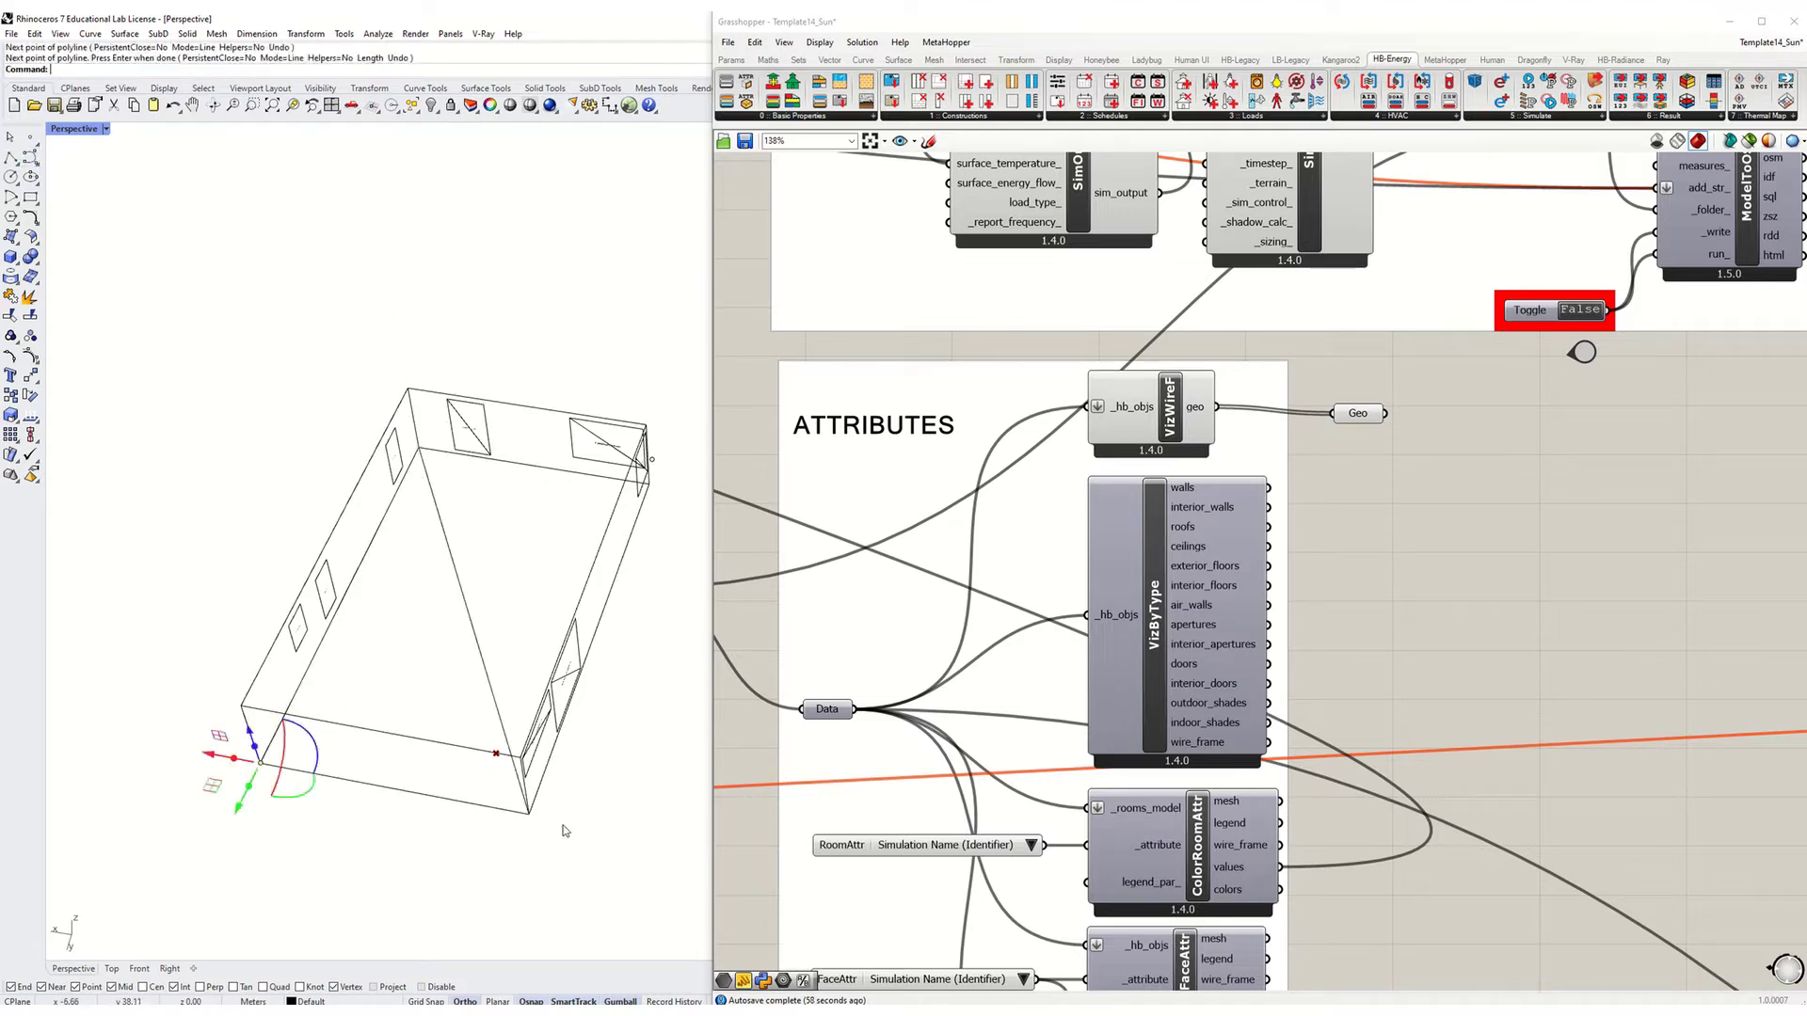
Move the point from the floor corner to the midpoint of the diagonal line.
text(Move)
key(Return)
click(260, 763)
click(469, 612)
Raise the point off the floor diagonal so it sits inside the room's volume.
mouse_move(472, 564)
right_down()
mouse_move(411, 791)
mouse_move(405, 547)
mouse_move(460, 585)
right_up()
drag(321, 583, 342, 536)
click(485, 619)
mouse_move(449, 657)
right_down()
mouse_move(396, 599)
mouse_move(457, 690)
mouse_move(379, 660)
mouse_move(477, 678)
right_up()
scroll(454, 557, up, 6)
click(363, 460)
right_drag(470, 661, 463, 655)
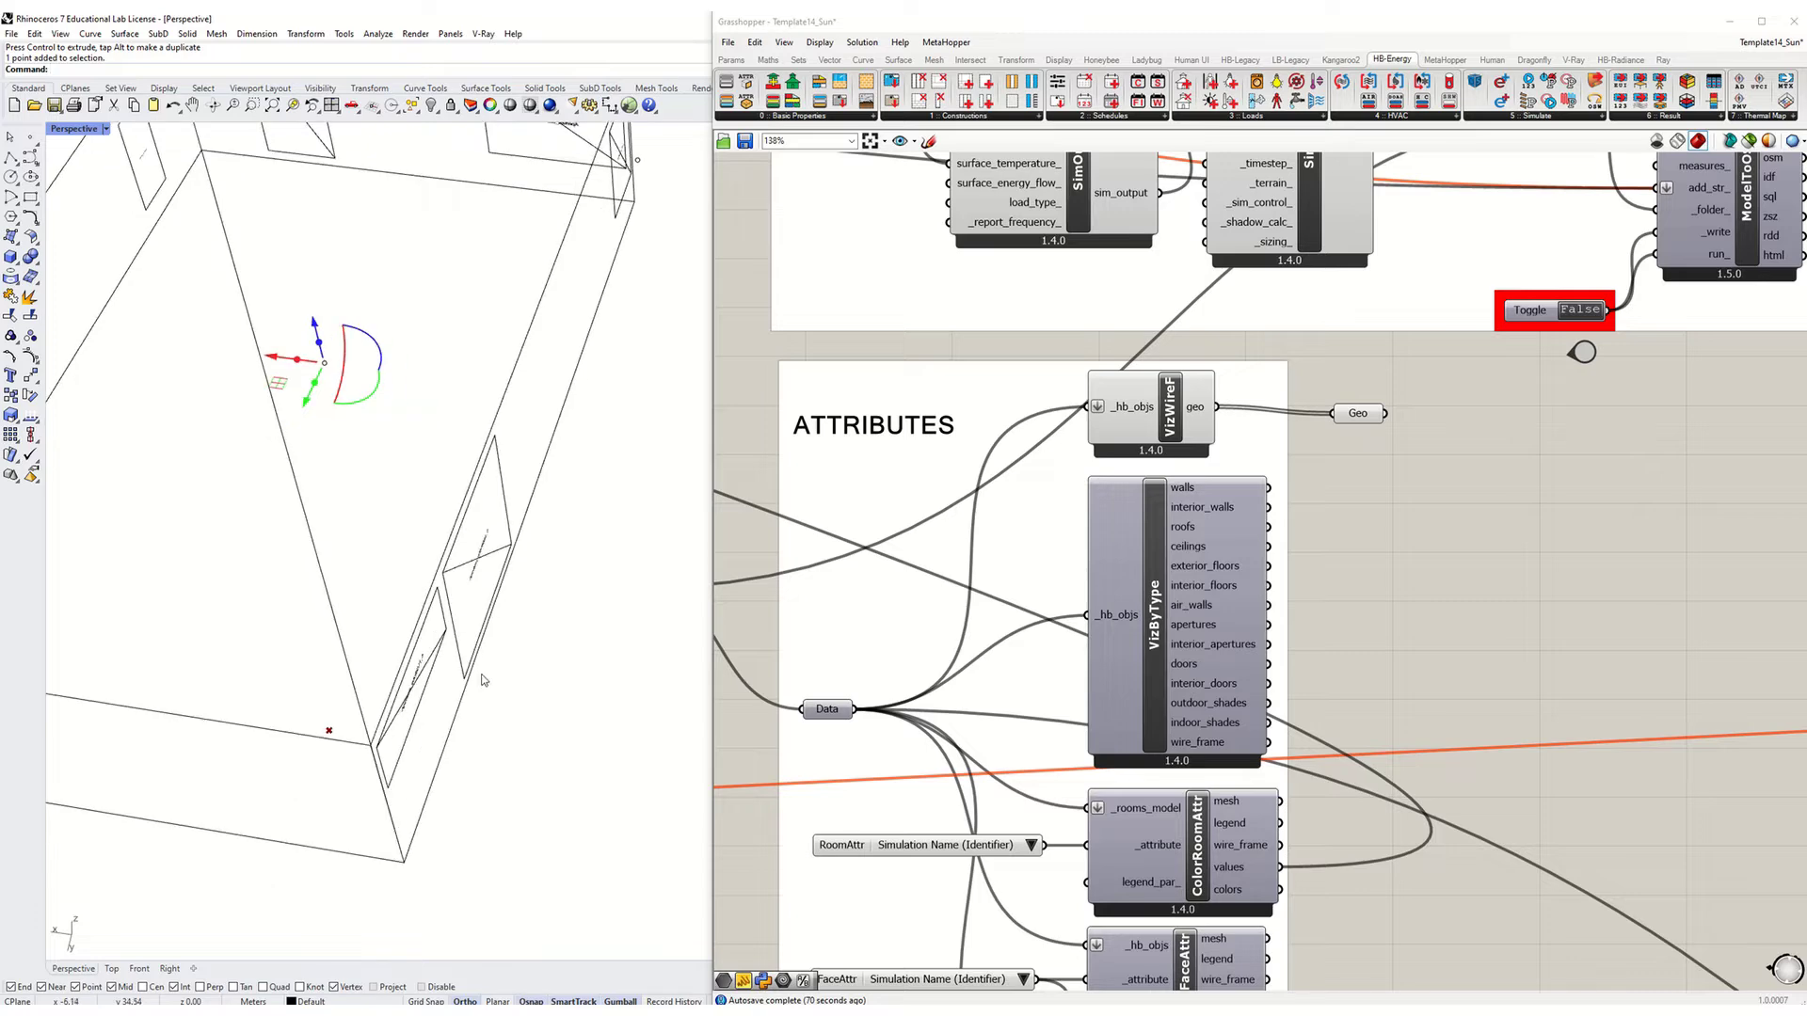
text(Z)
key(Return)
text(s)
key(Return)
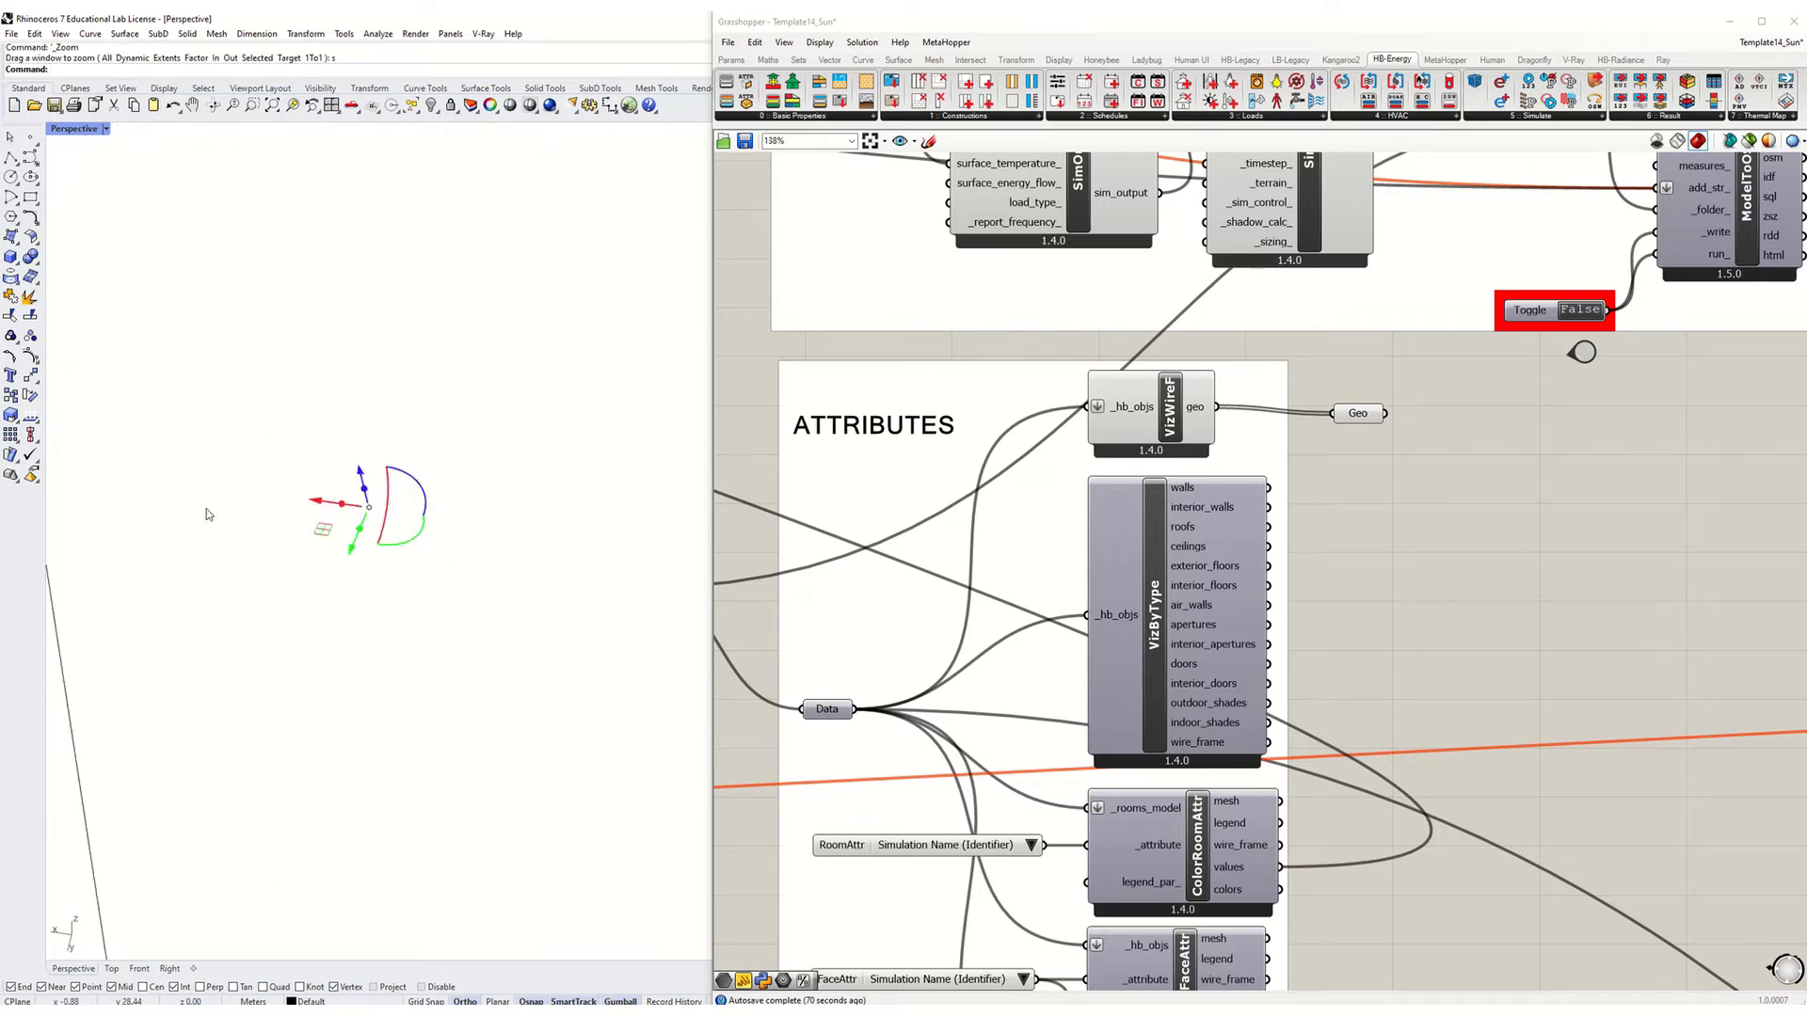
scroll(349, 576, down, 5)
right_drag(362, 601, 478, 597)
scroll(420, 657, up, 2)
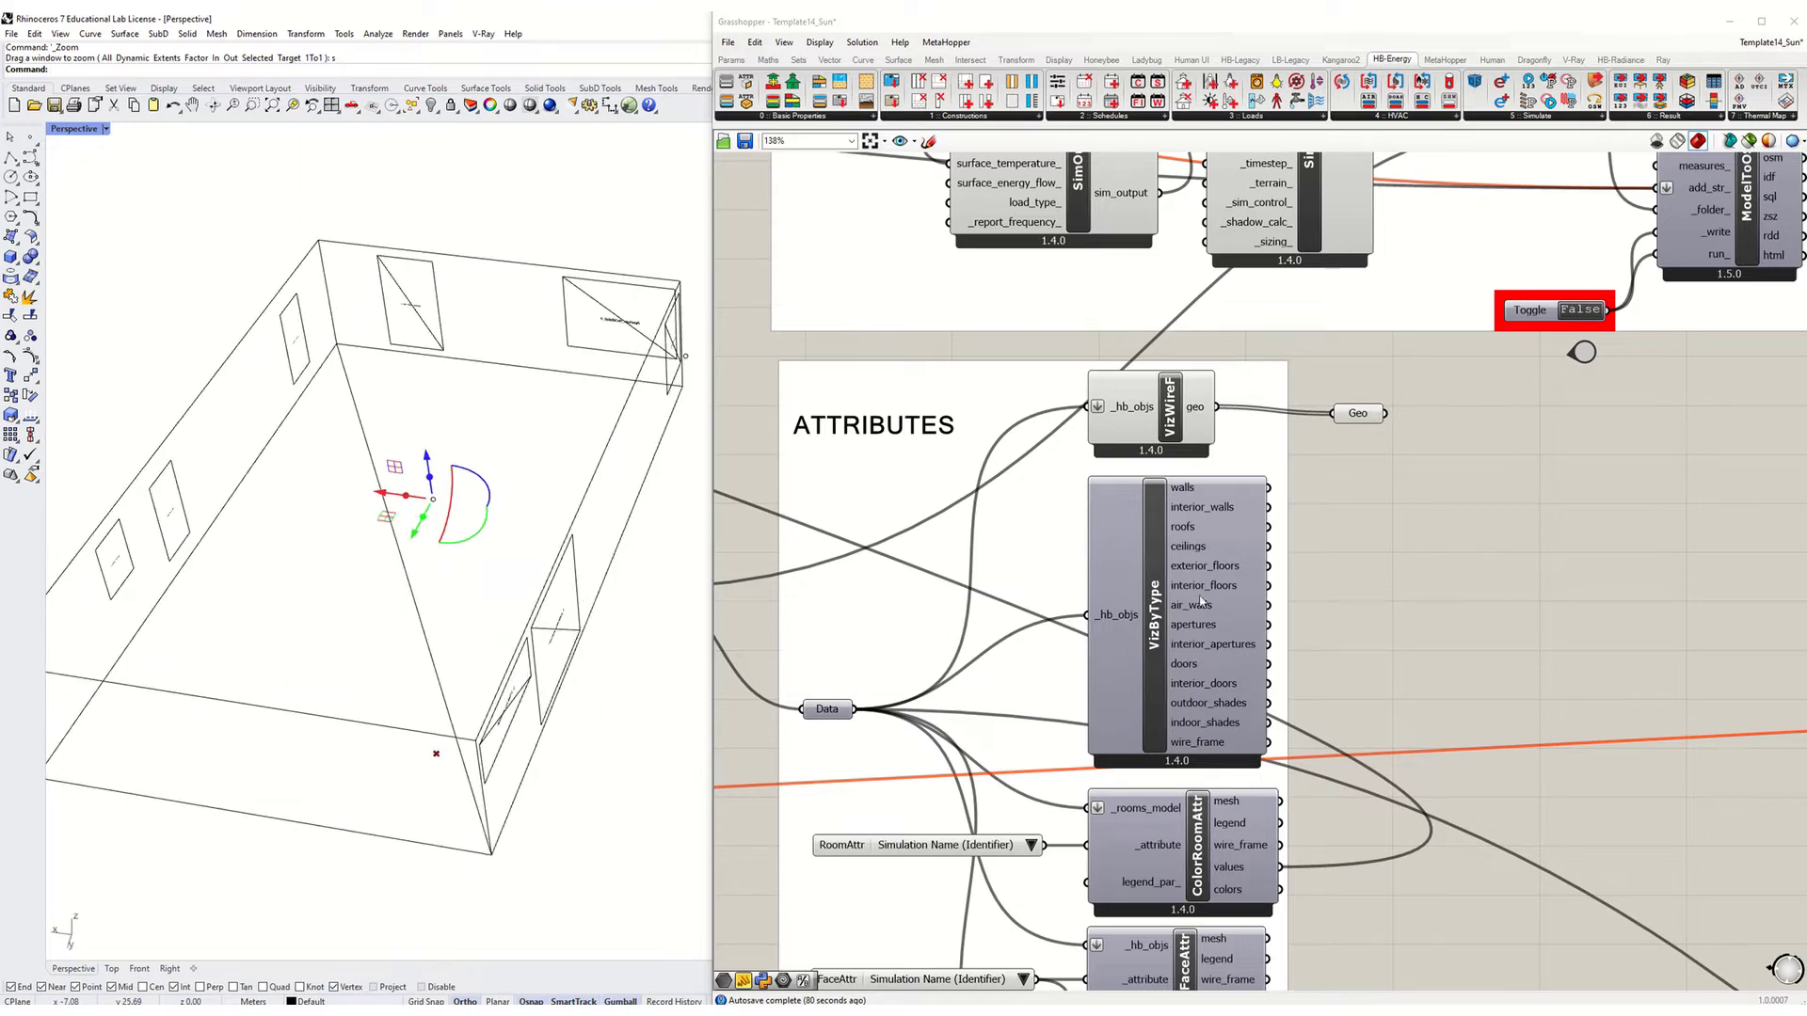
Assign the new Rhino point inside the room to the sensor point parameter feeding DaylightControl.
right_drag(1431, 448, 1337, 671)
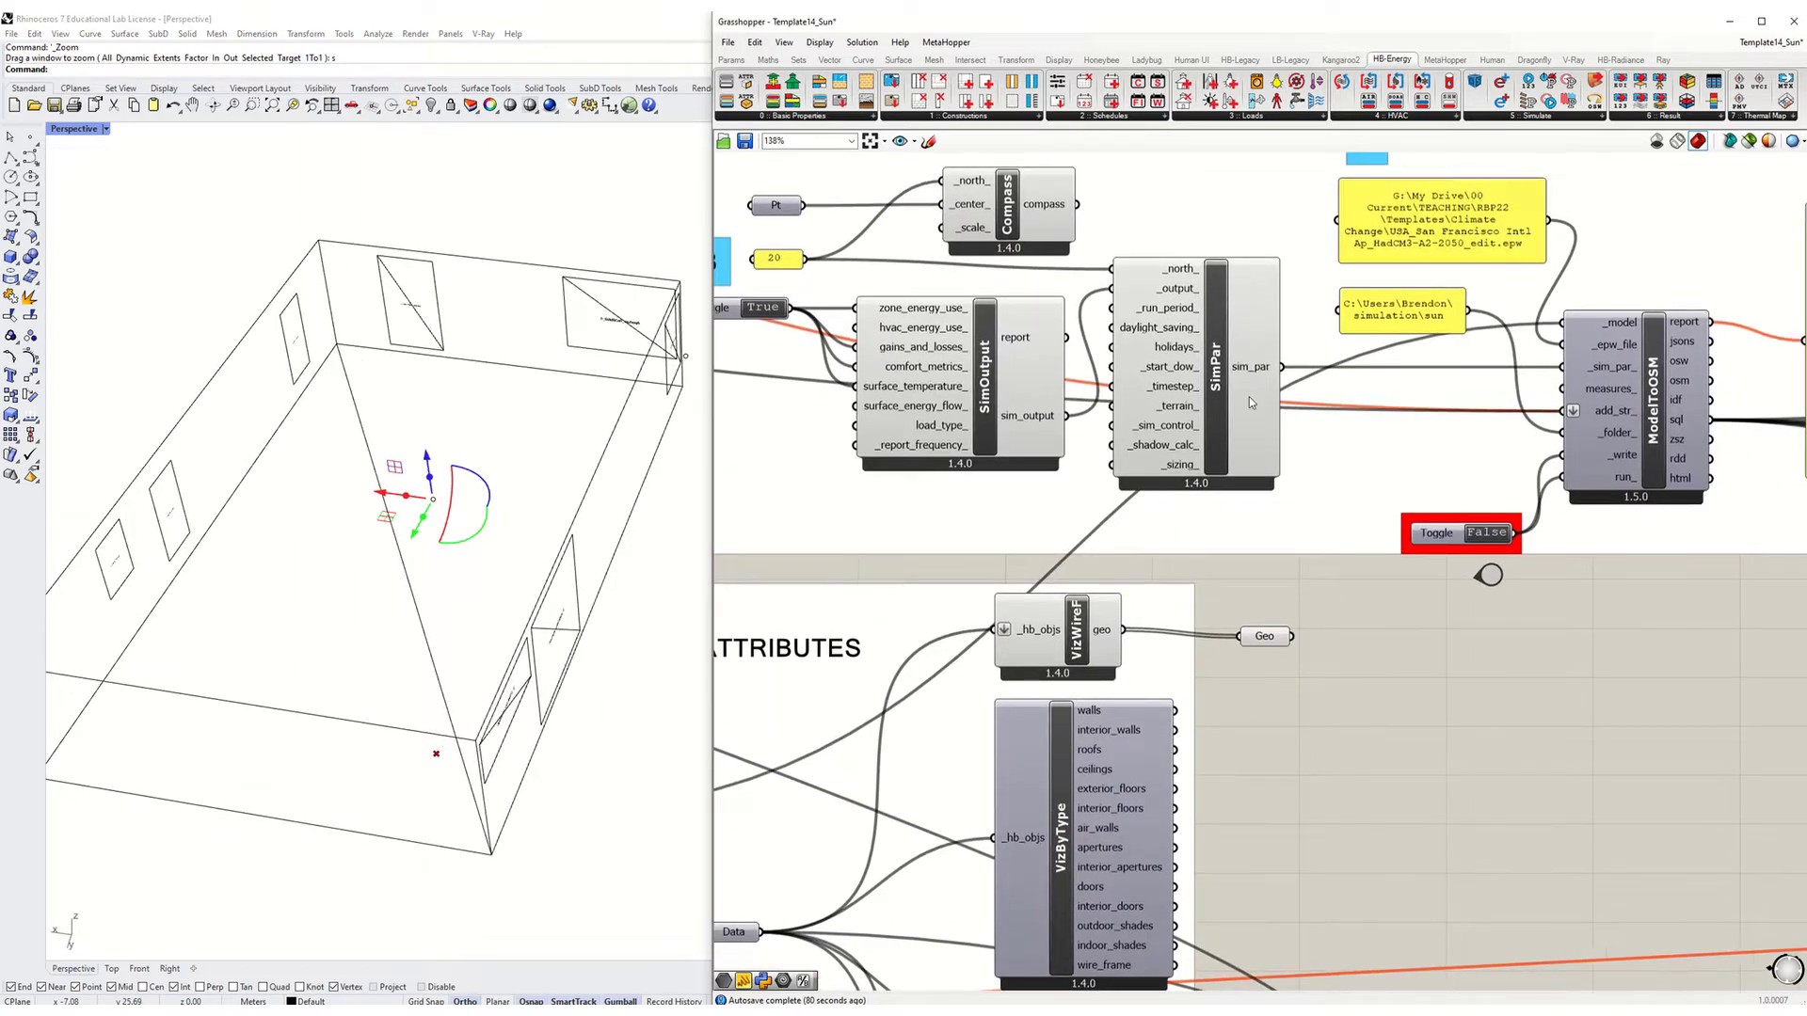
scroll(1240, 367, down, 5)
right_drag(1517, 452, 770, 416)
scroll(1352, 321, up, 8)
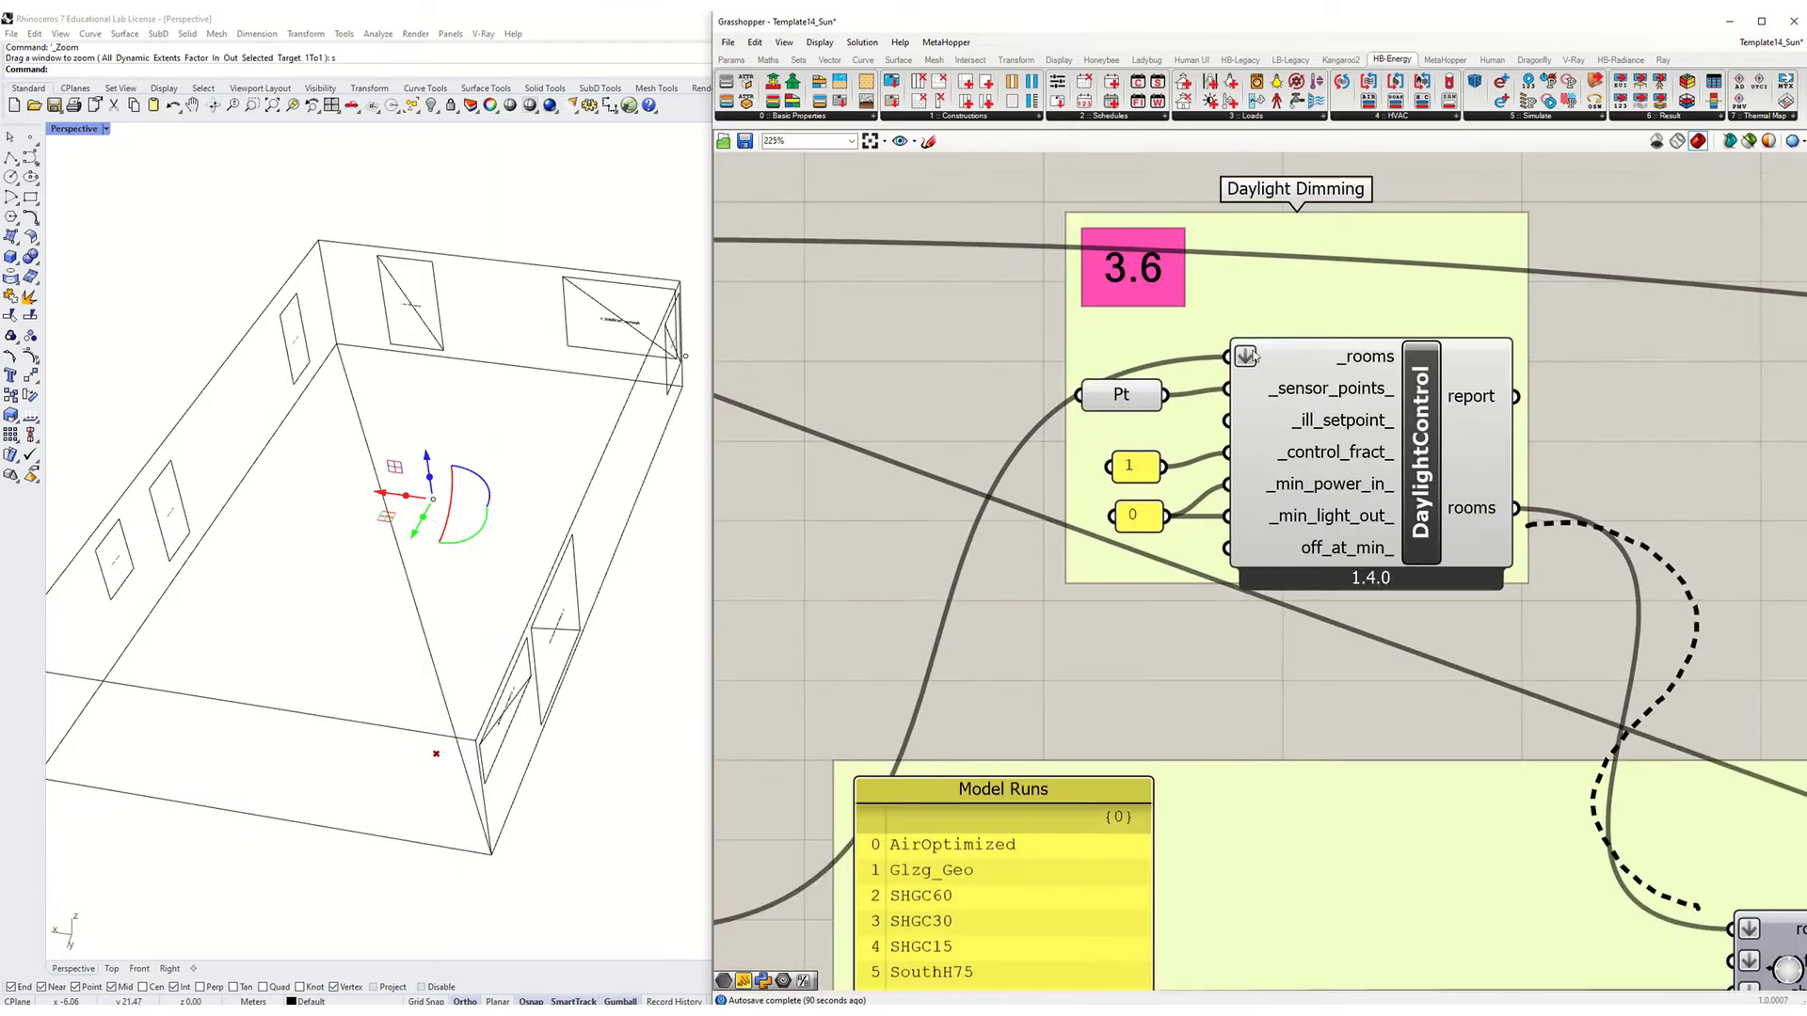
click(1129, 393)
right_click(1134, 393)
click(1186, 581)
click(432, 499)
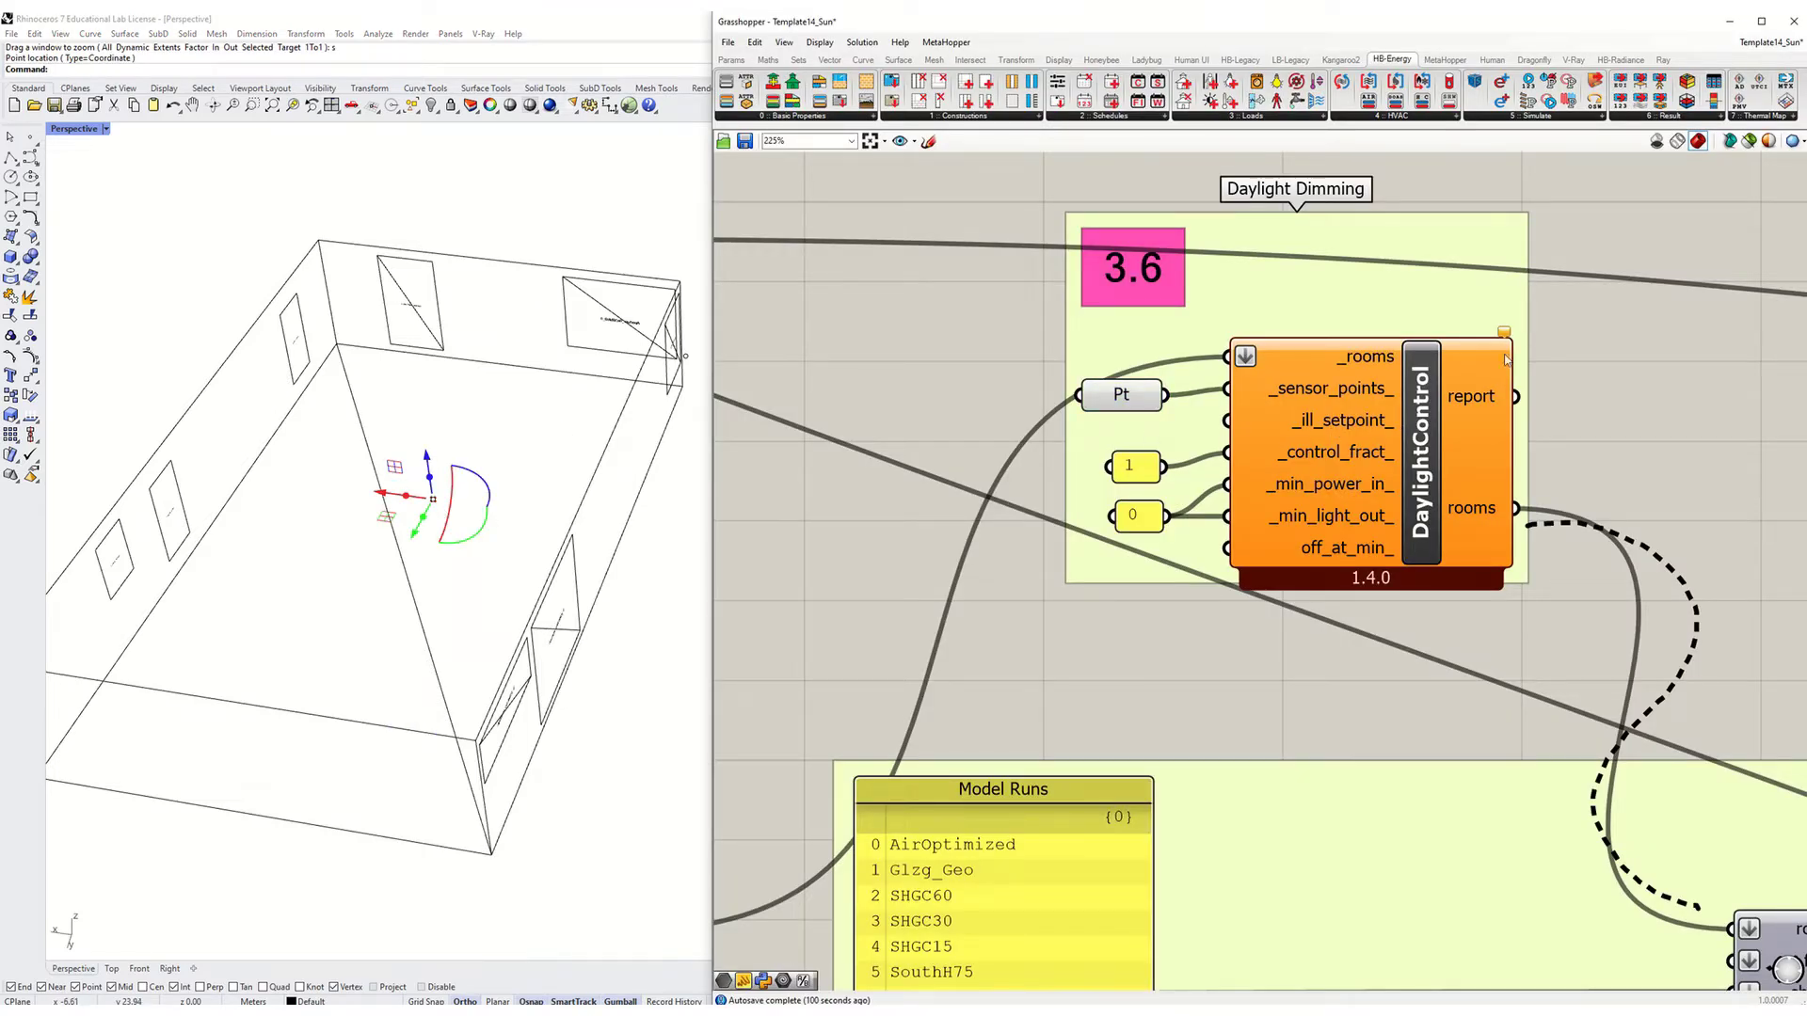
Read the warning on the DaylightControl component and check its sensor points input.
mouse_move(1507, 337)
key(Escape)
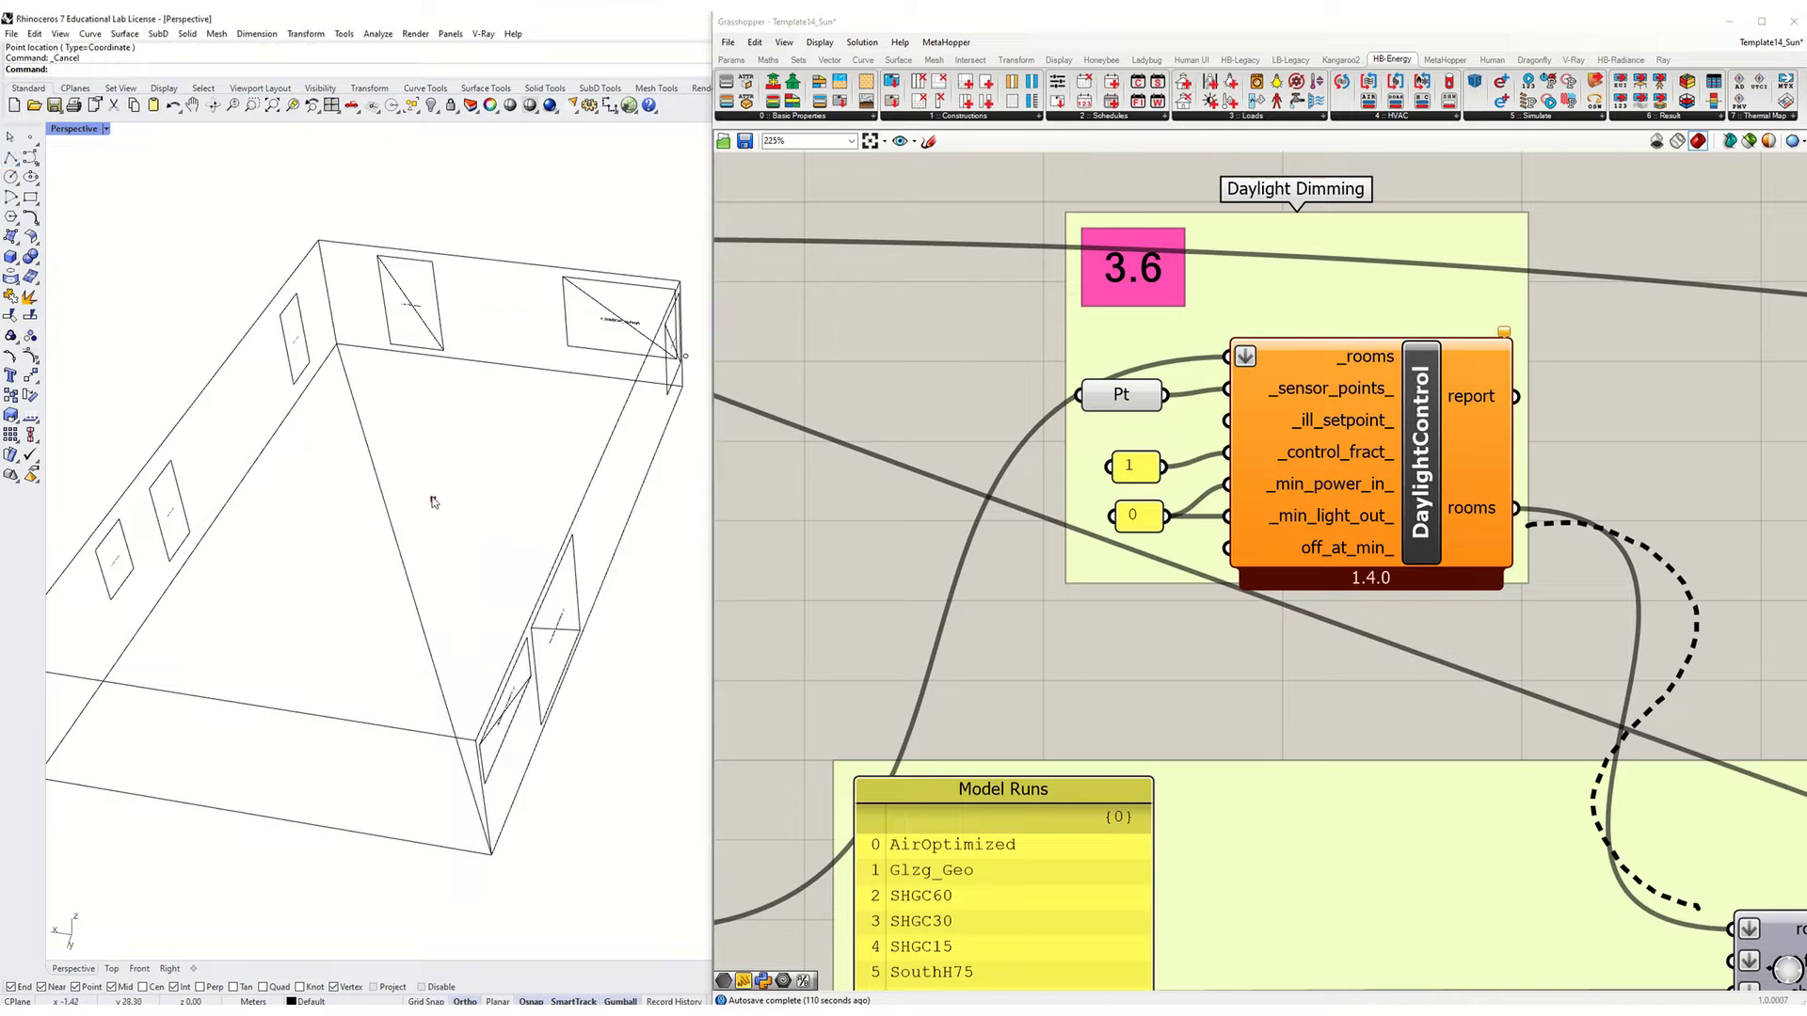
click(885, 330)
click(1317, 392)
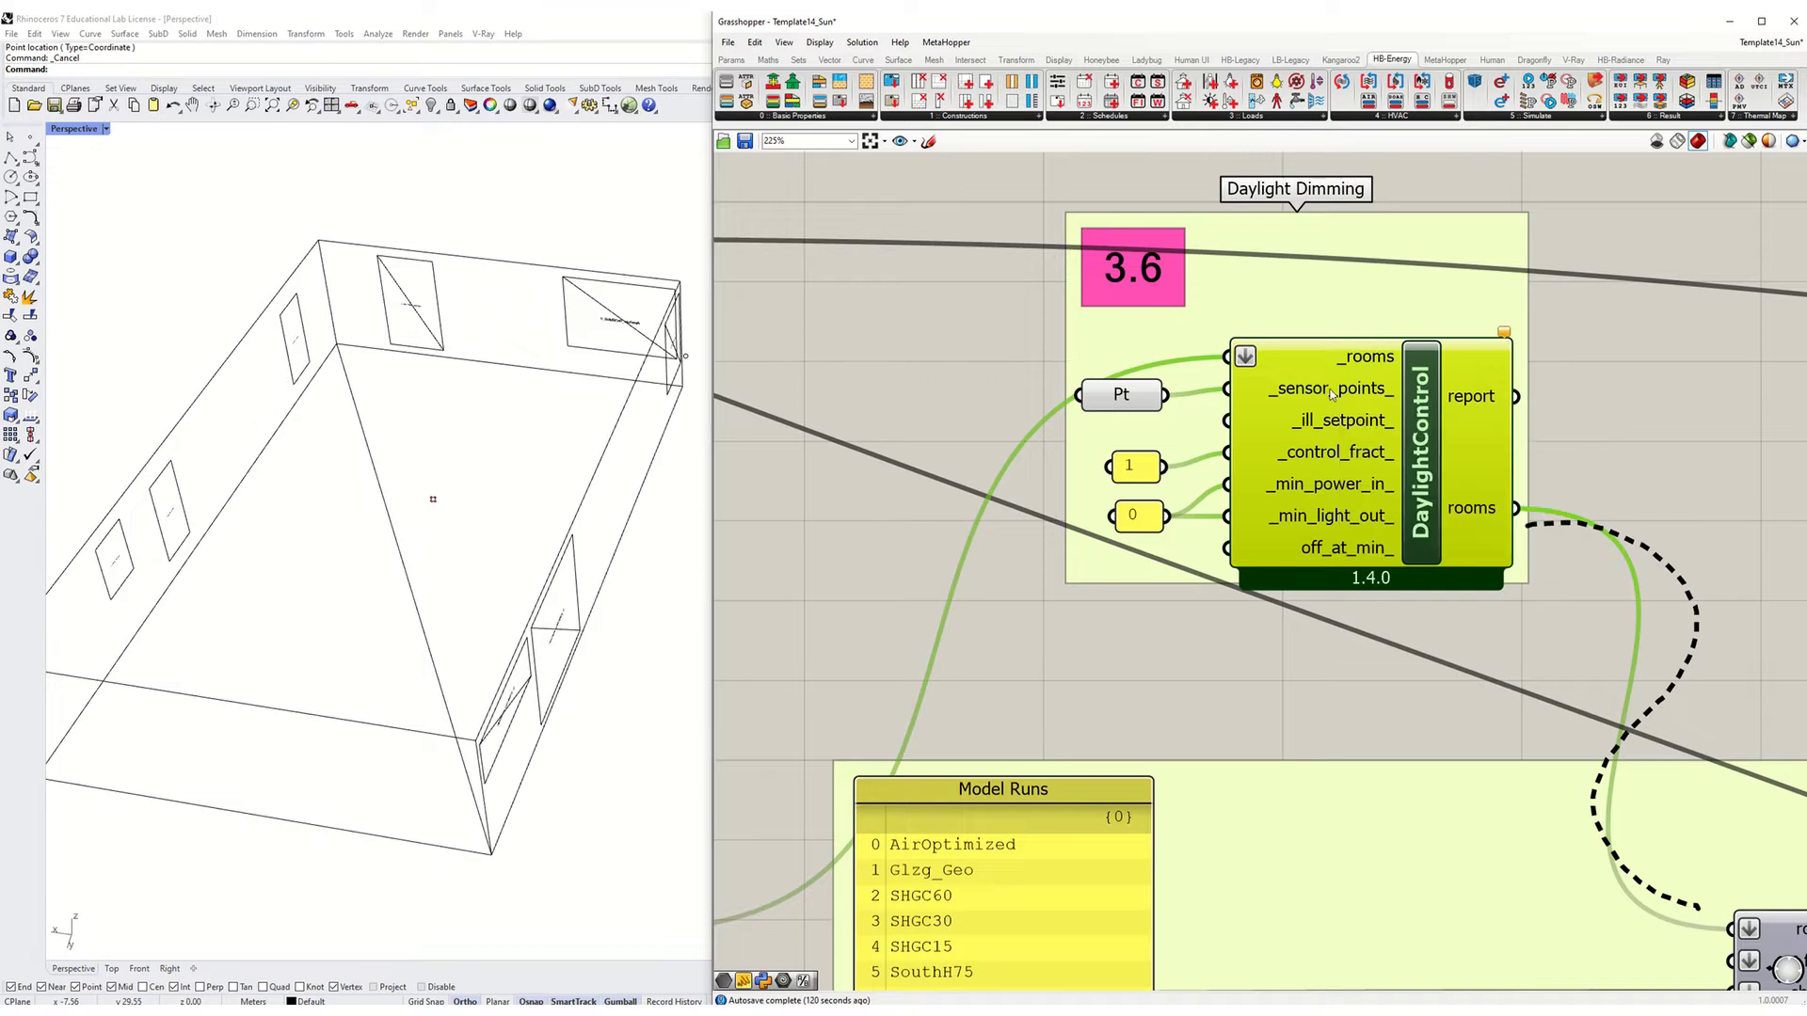
mouse_move(1318, 389)
Raise the sensor point inside the room vertically by 0.01 m.
click(429, 499)
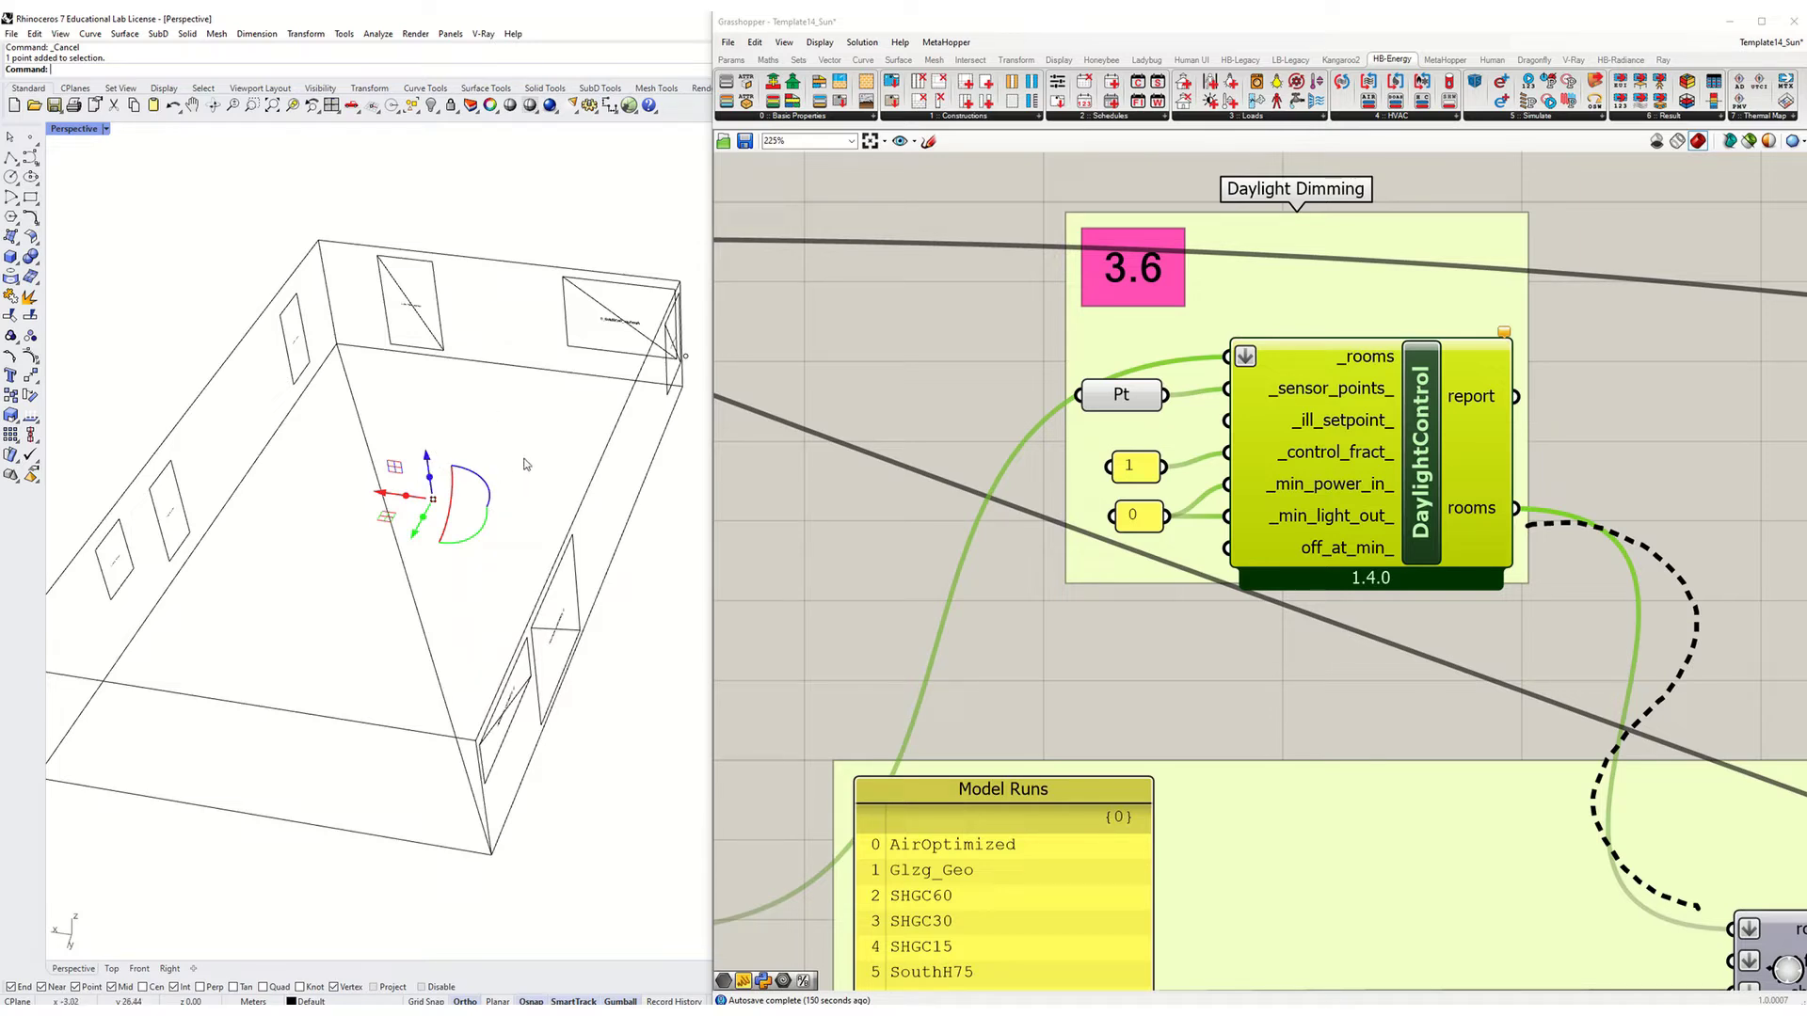
click(427, 456)
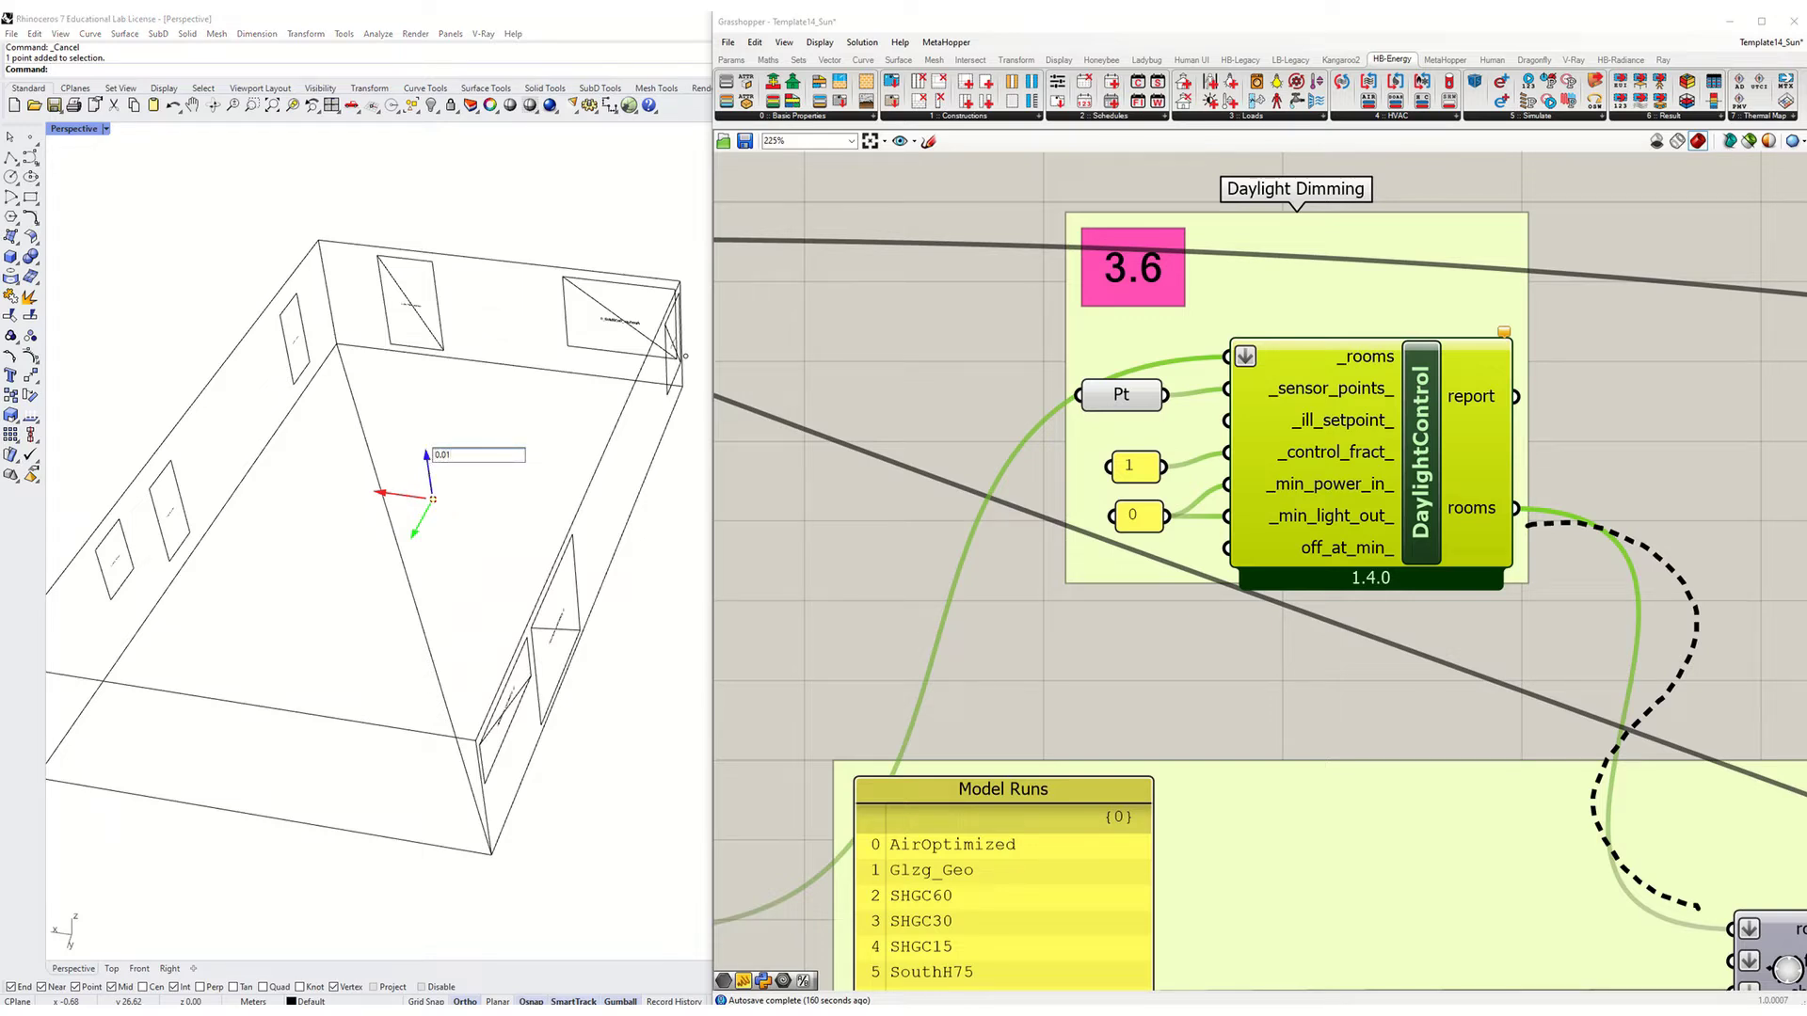
key(Return)
click(584, 586)
Clear the Pt parameter feeding DaylightControl and reference the raised Rhino point in it again.
click(433, 499)
click(1125, 400)
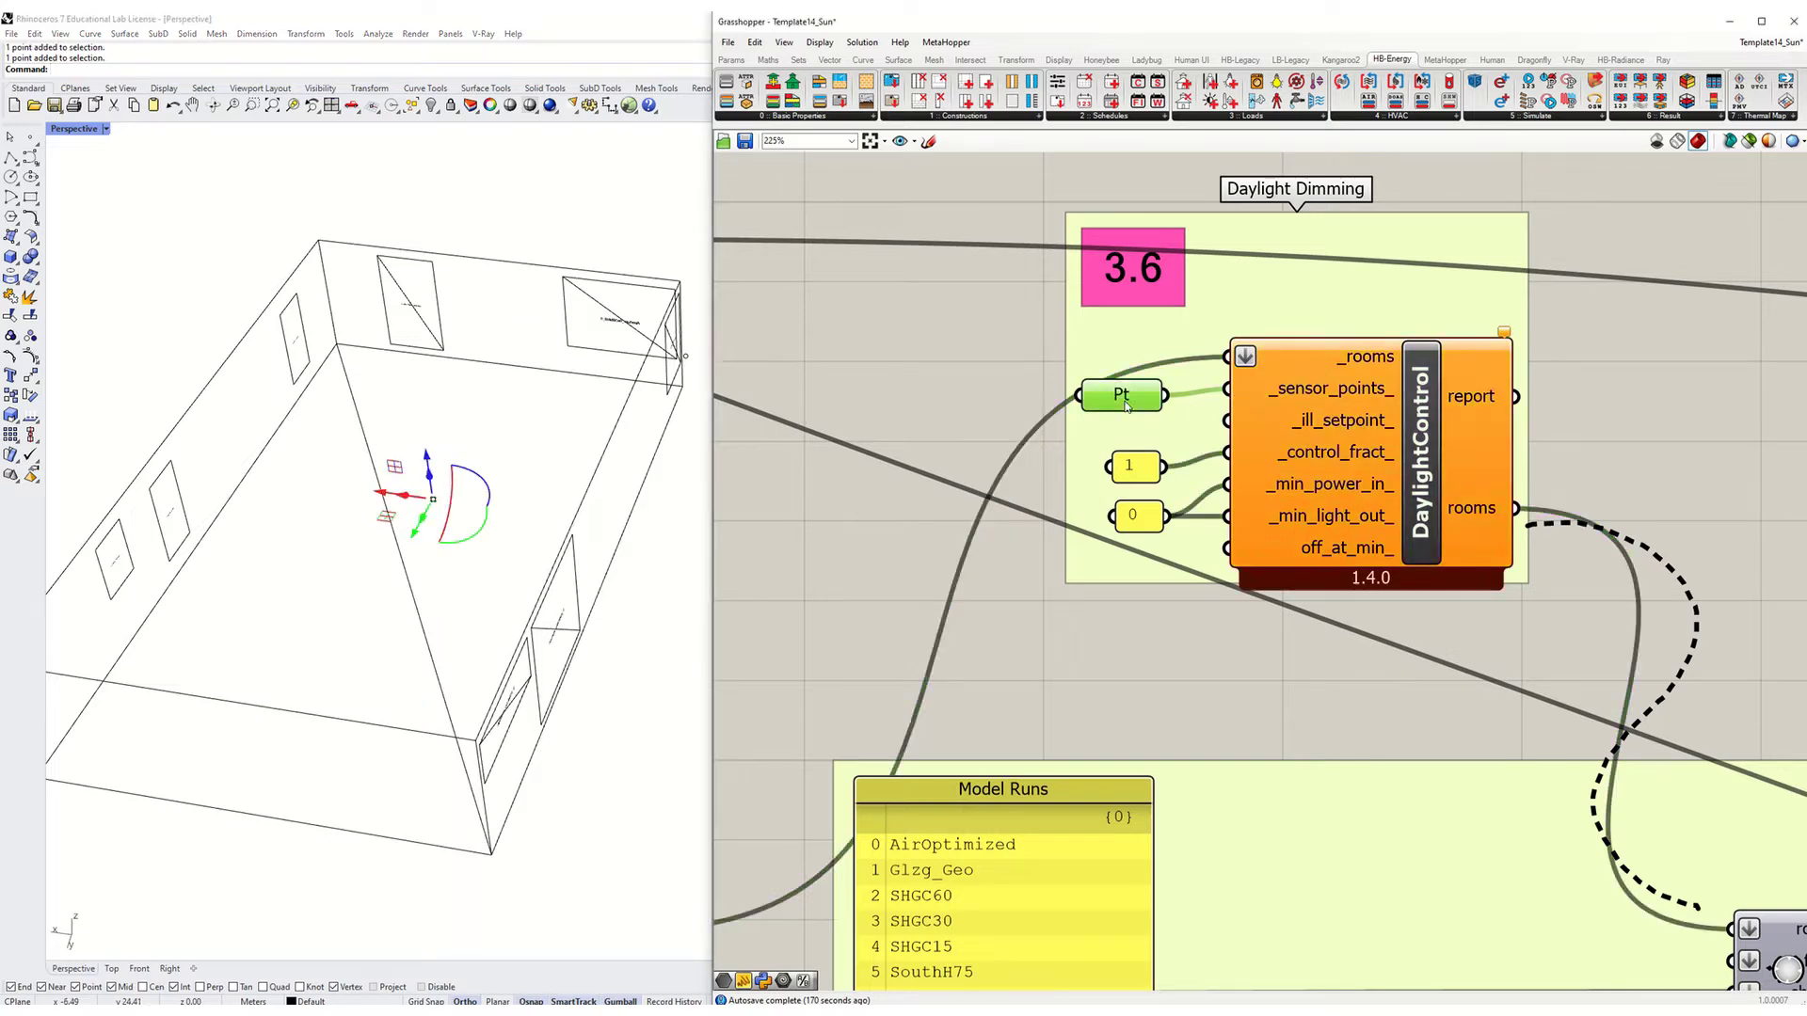
right_click(1125, 401)
click(1165, 644)
right_click(1117, 400)
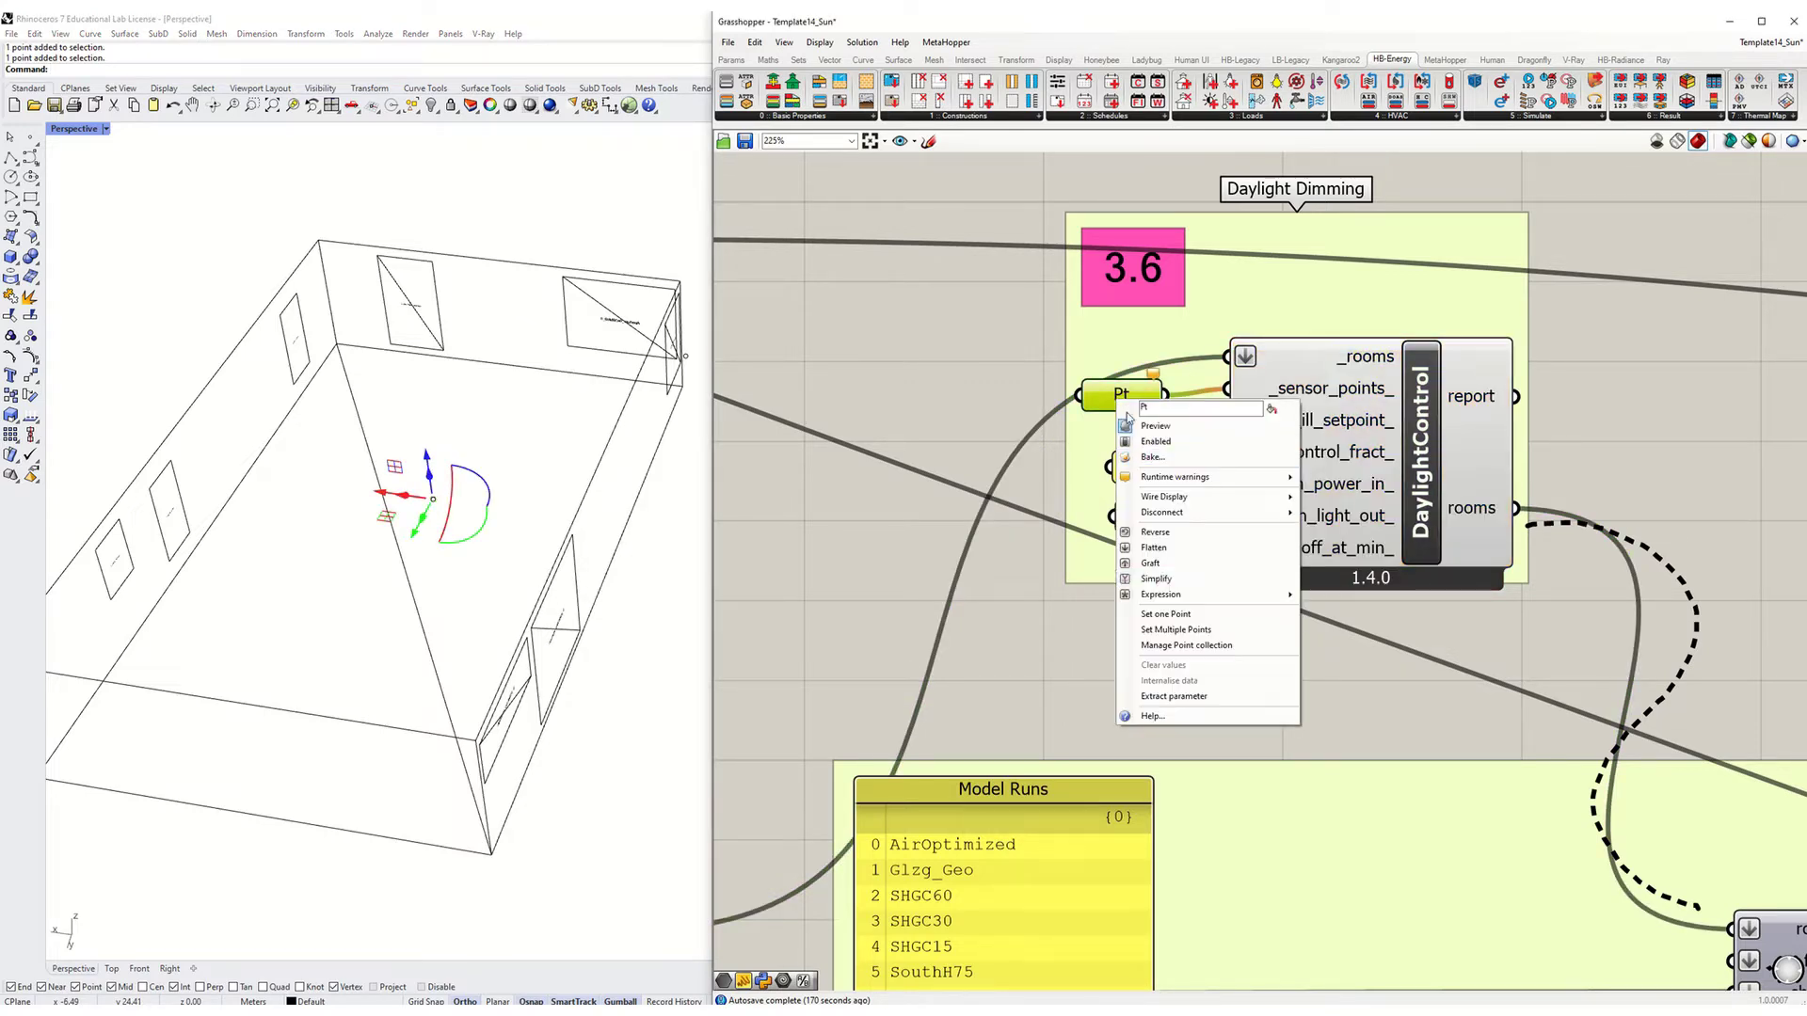
click(1167, 613)
click(433, 499)
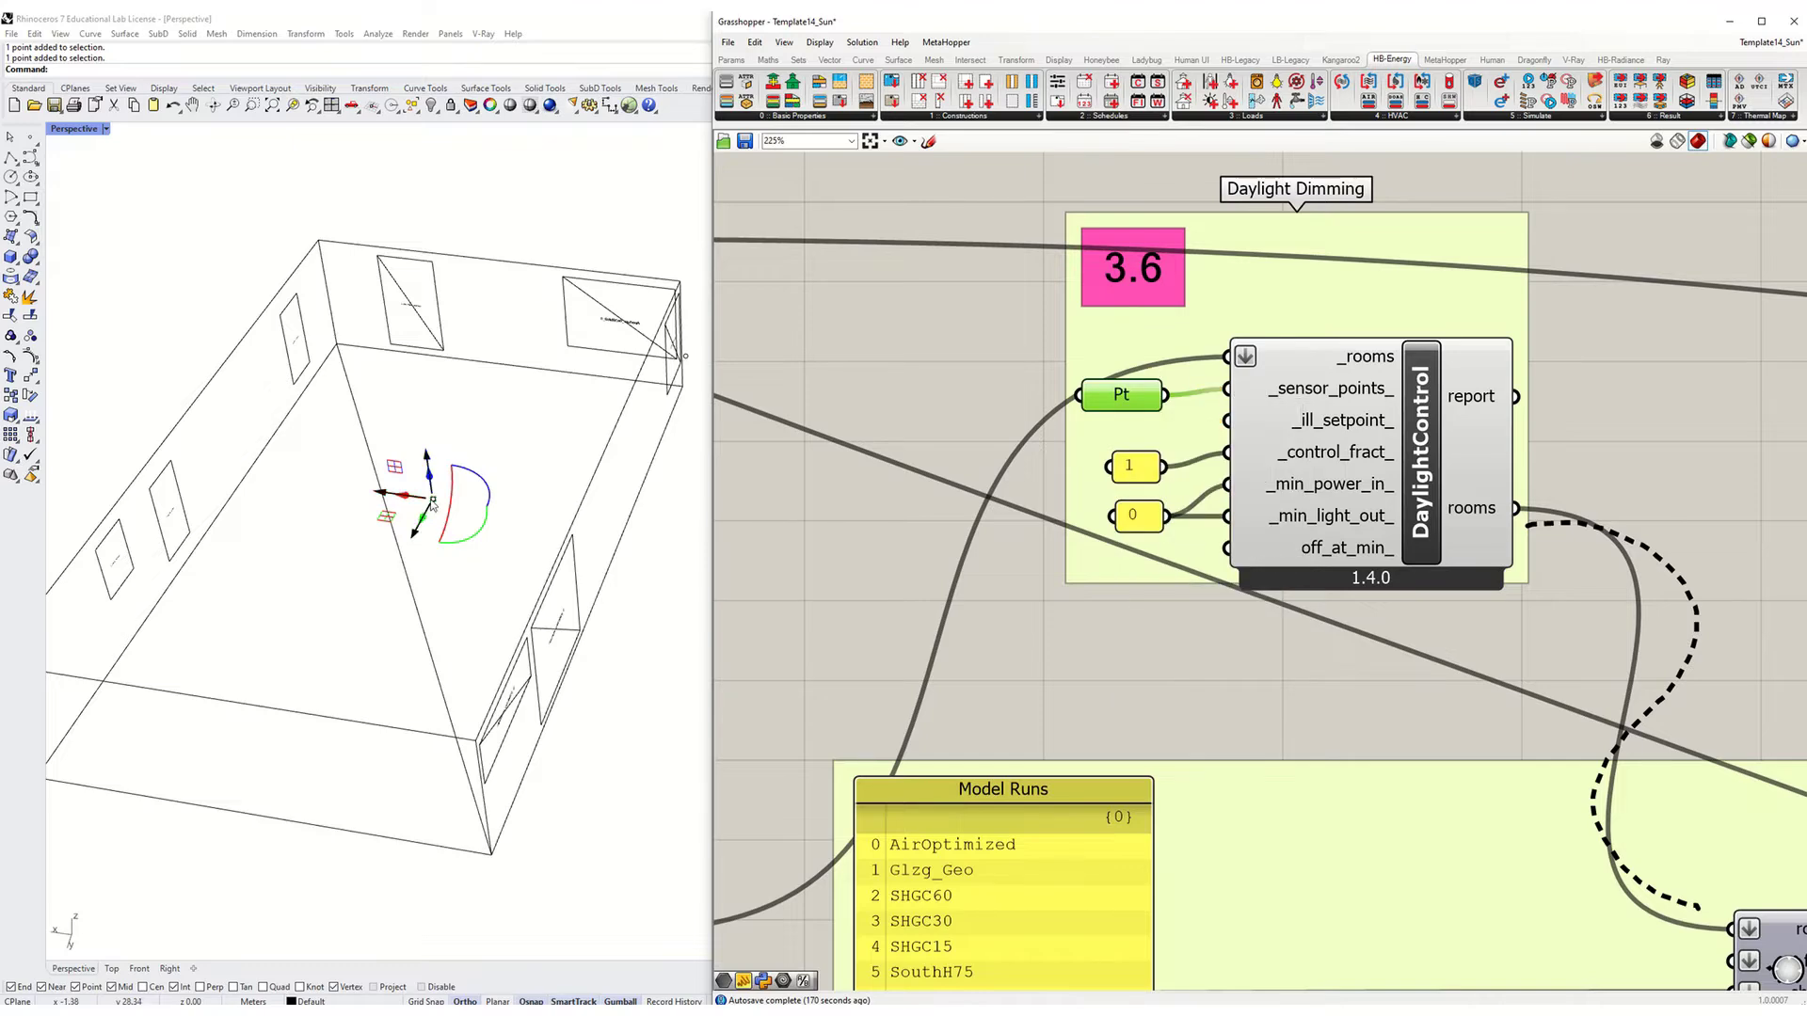
click(903, 379)
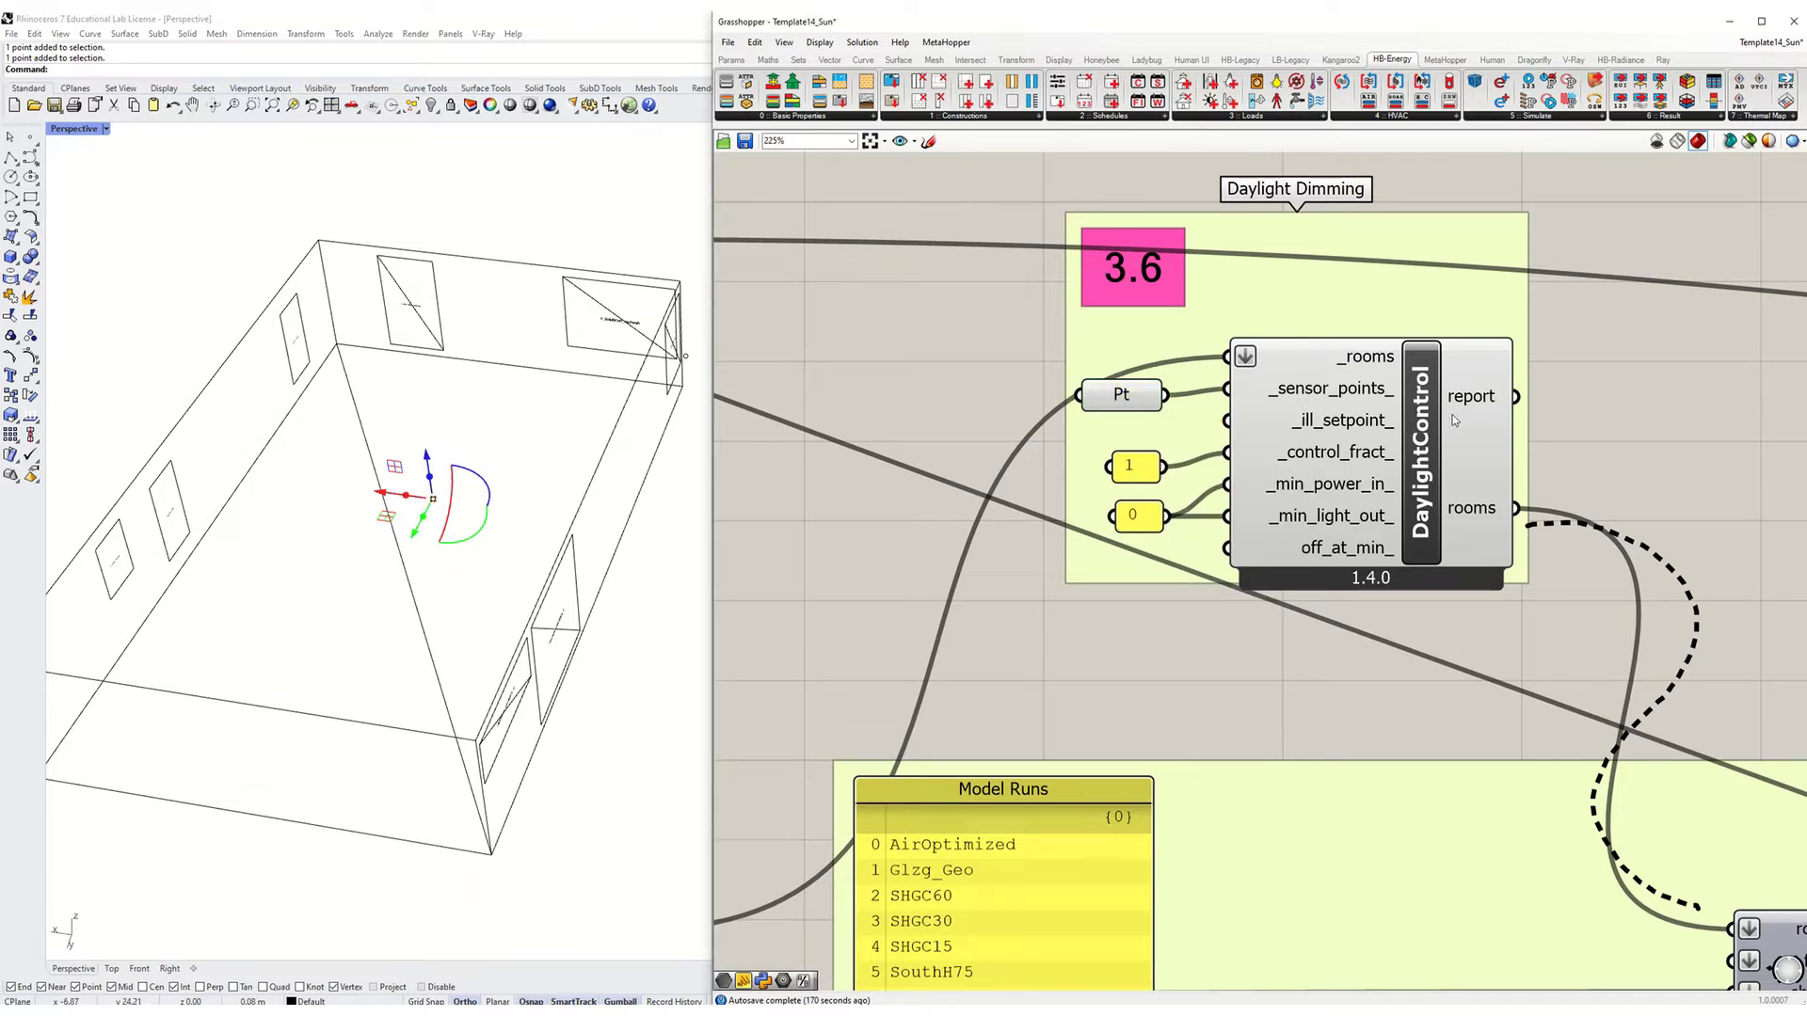
click(533, 415)
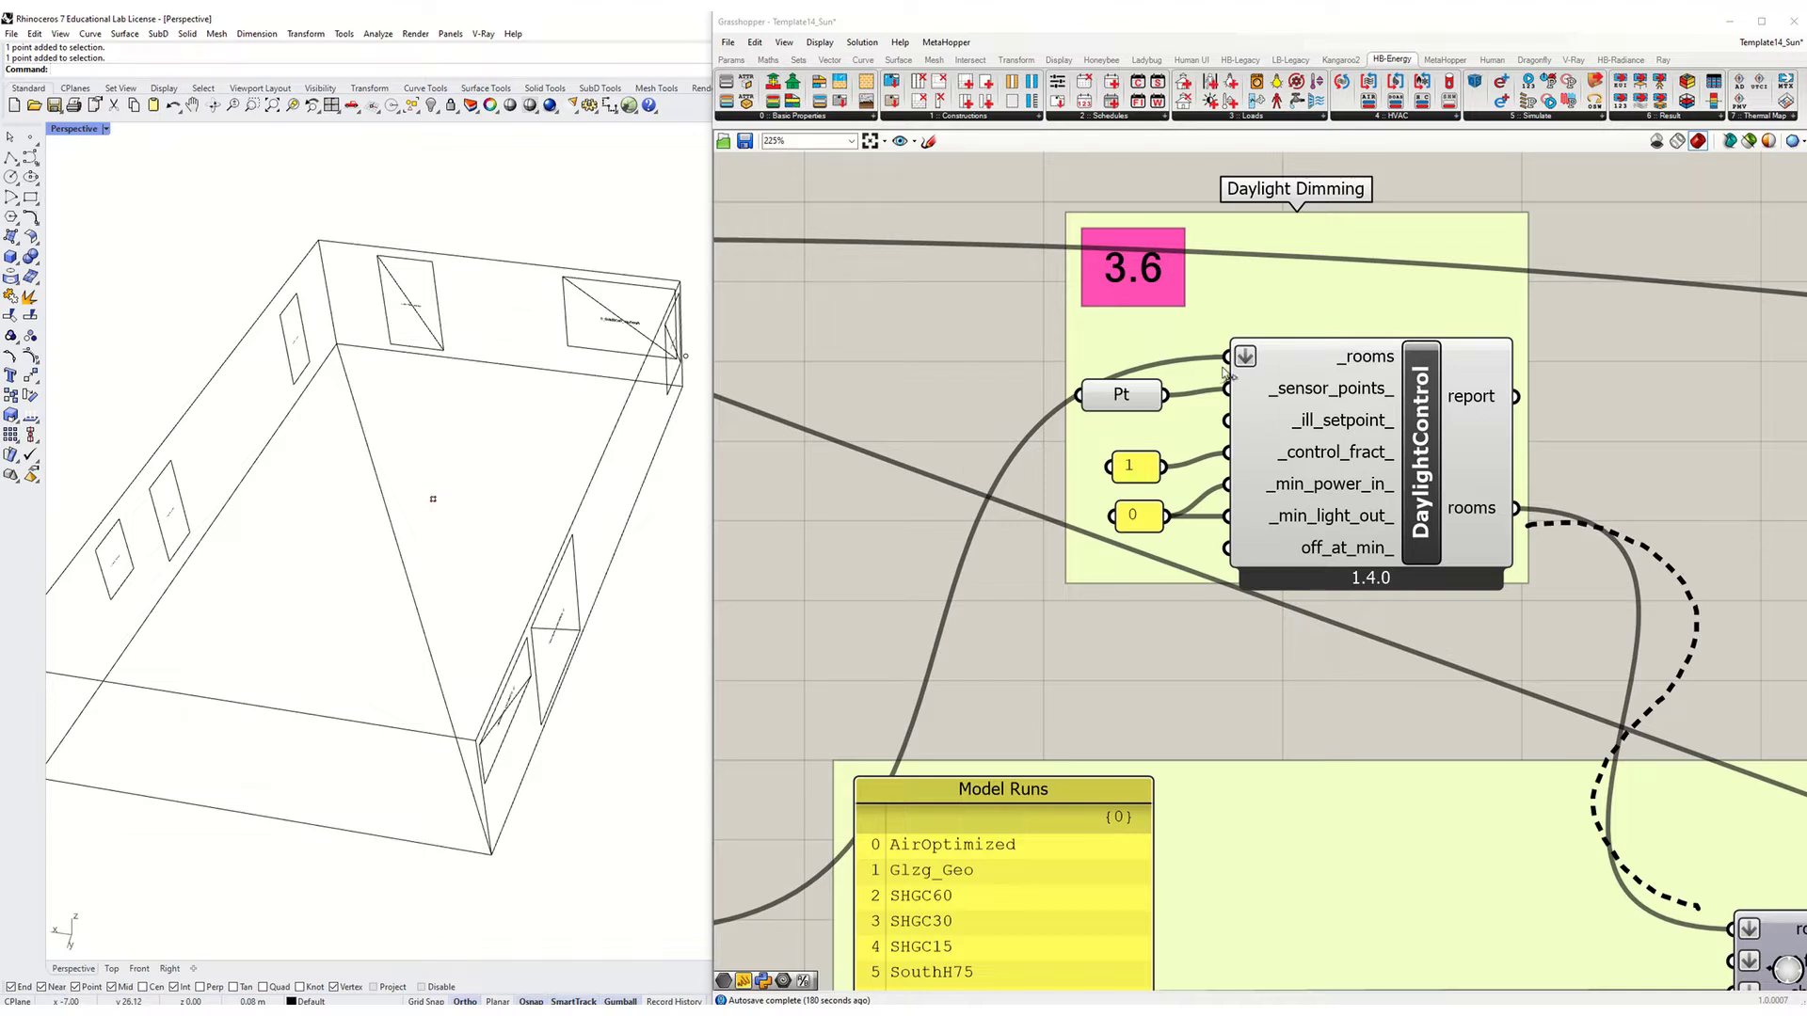
Run the energy simulation by setting the toggle feeding ModelToOSM to True.
mouse_move(1350, 428)
click(1144, 471)
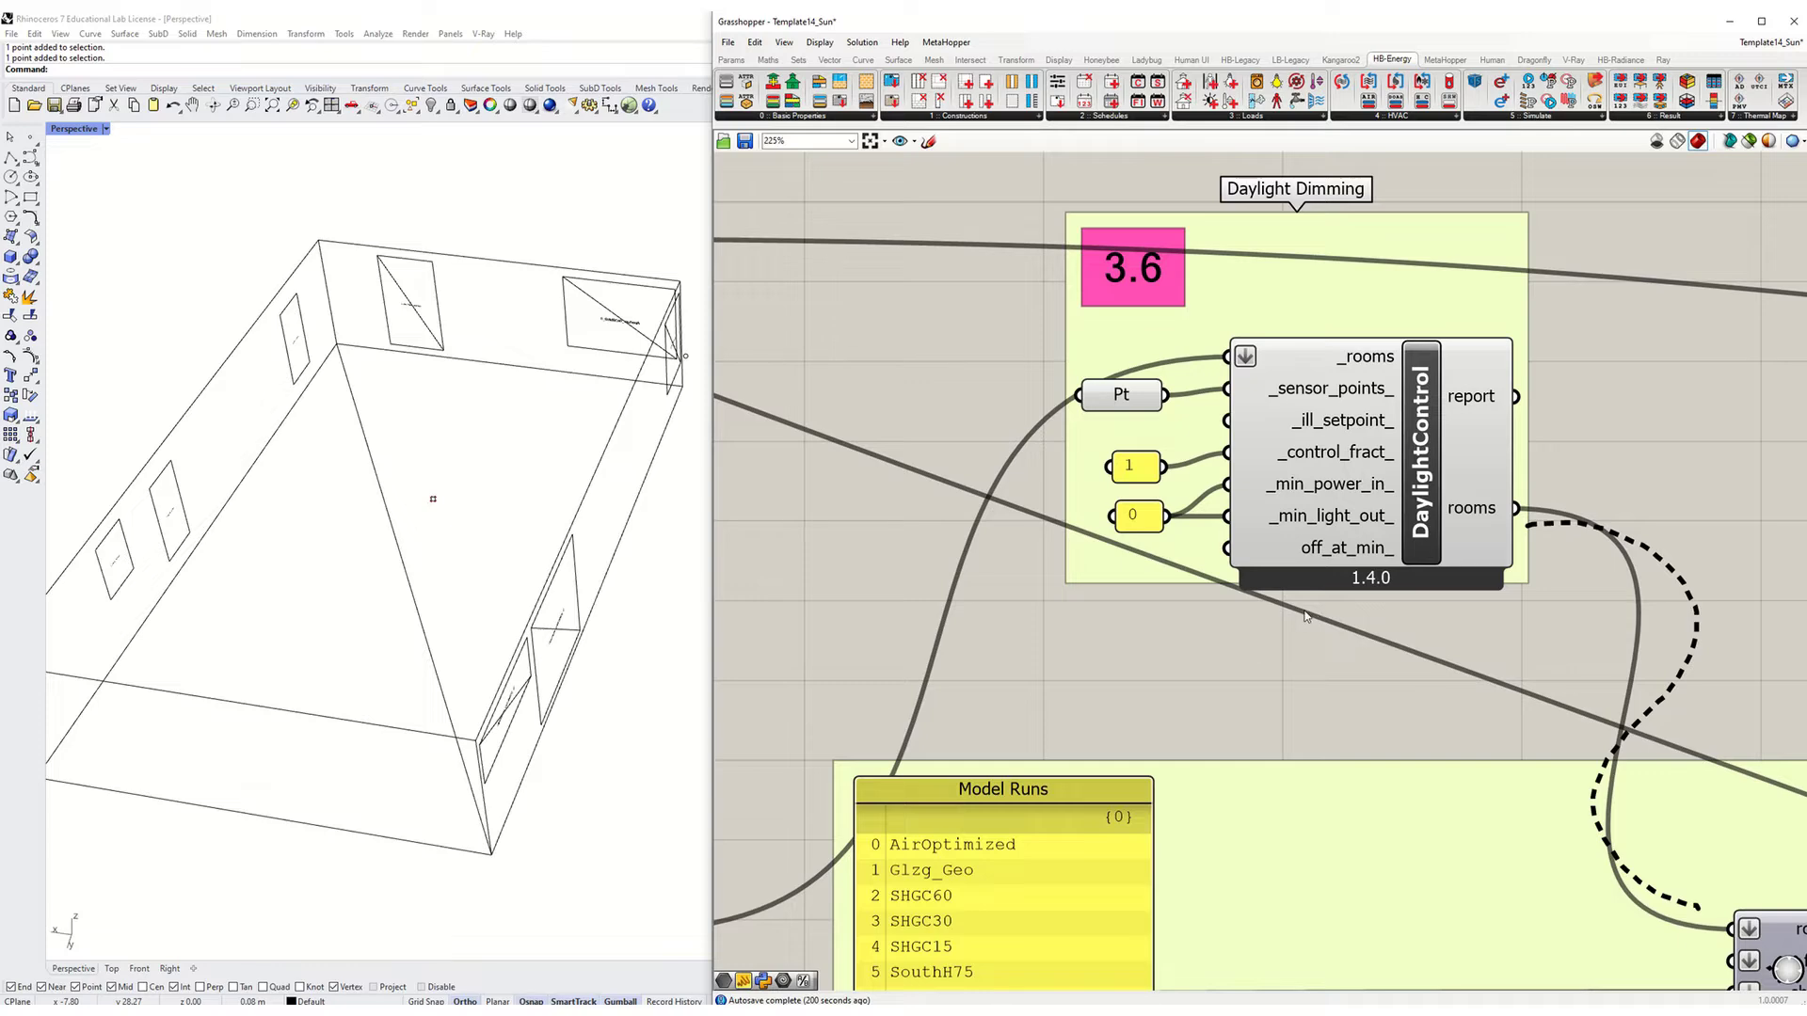
scroll(1260, 636, down, 5)
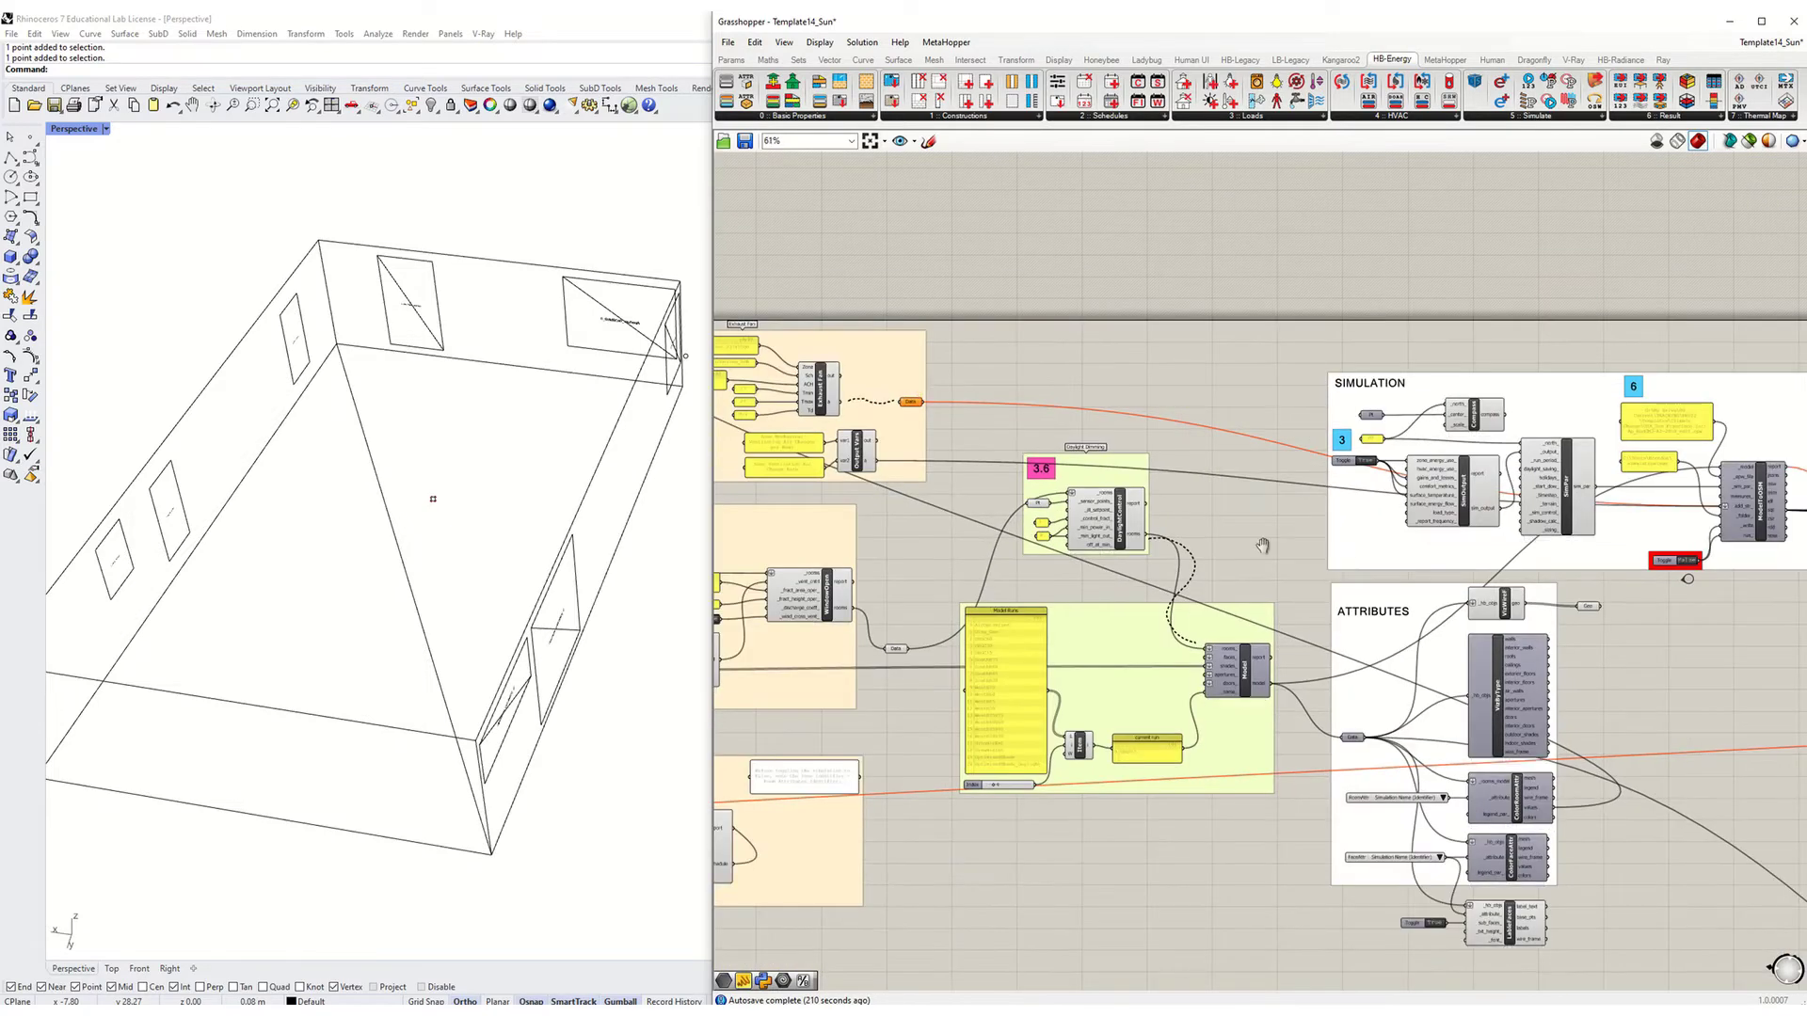
right_drag(1262, 544, 857, 535)
scroll(1229, 510, up, 5)
right_drag(1279, 548, 1083, 700)
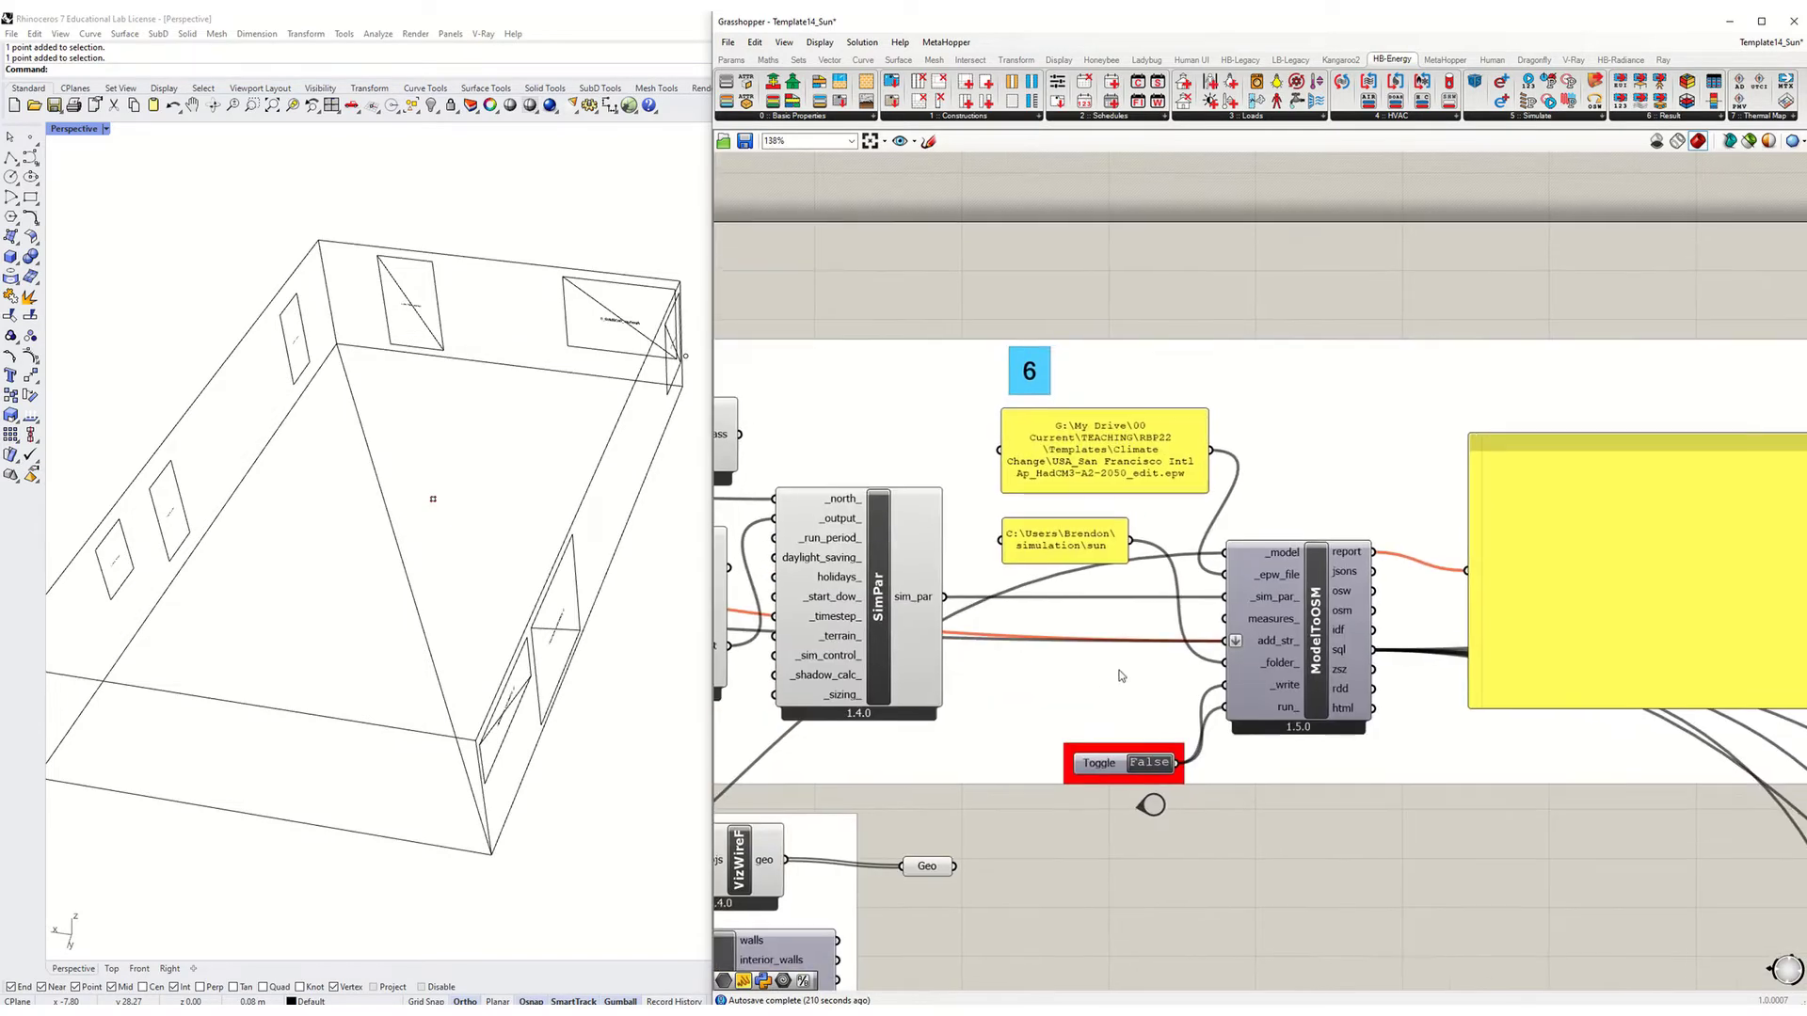
scroll(1041, 619, down, 2)
right_drag(1270, 645, 1054, 617)
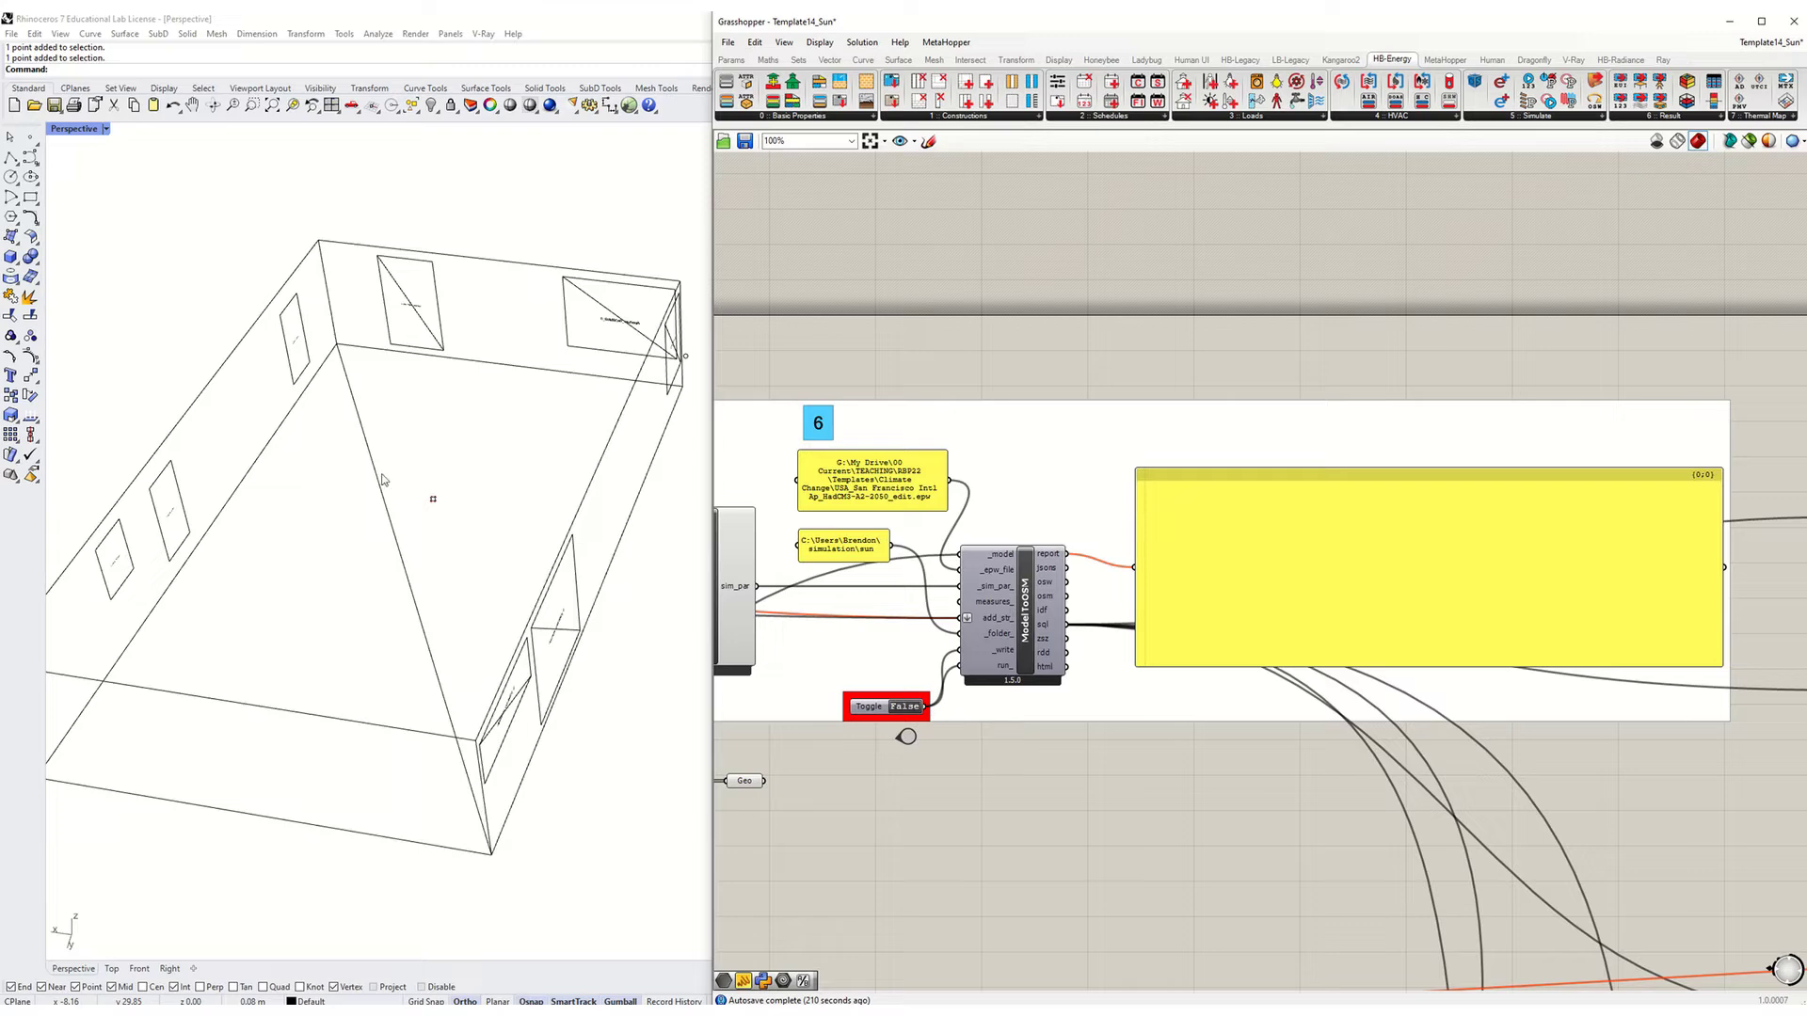
click(905, 706)
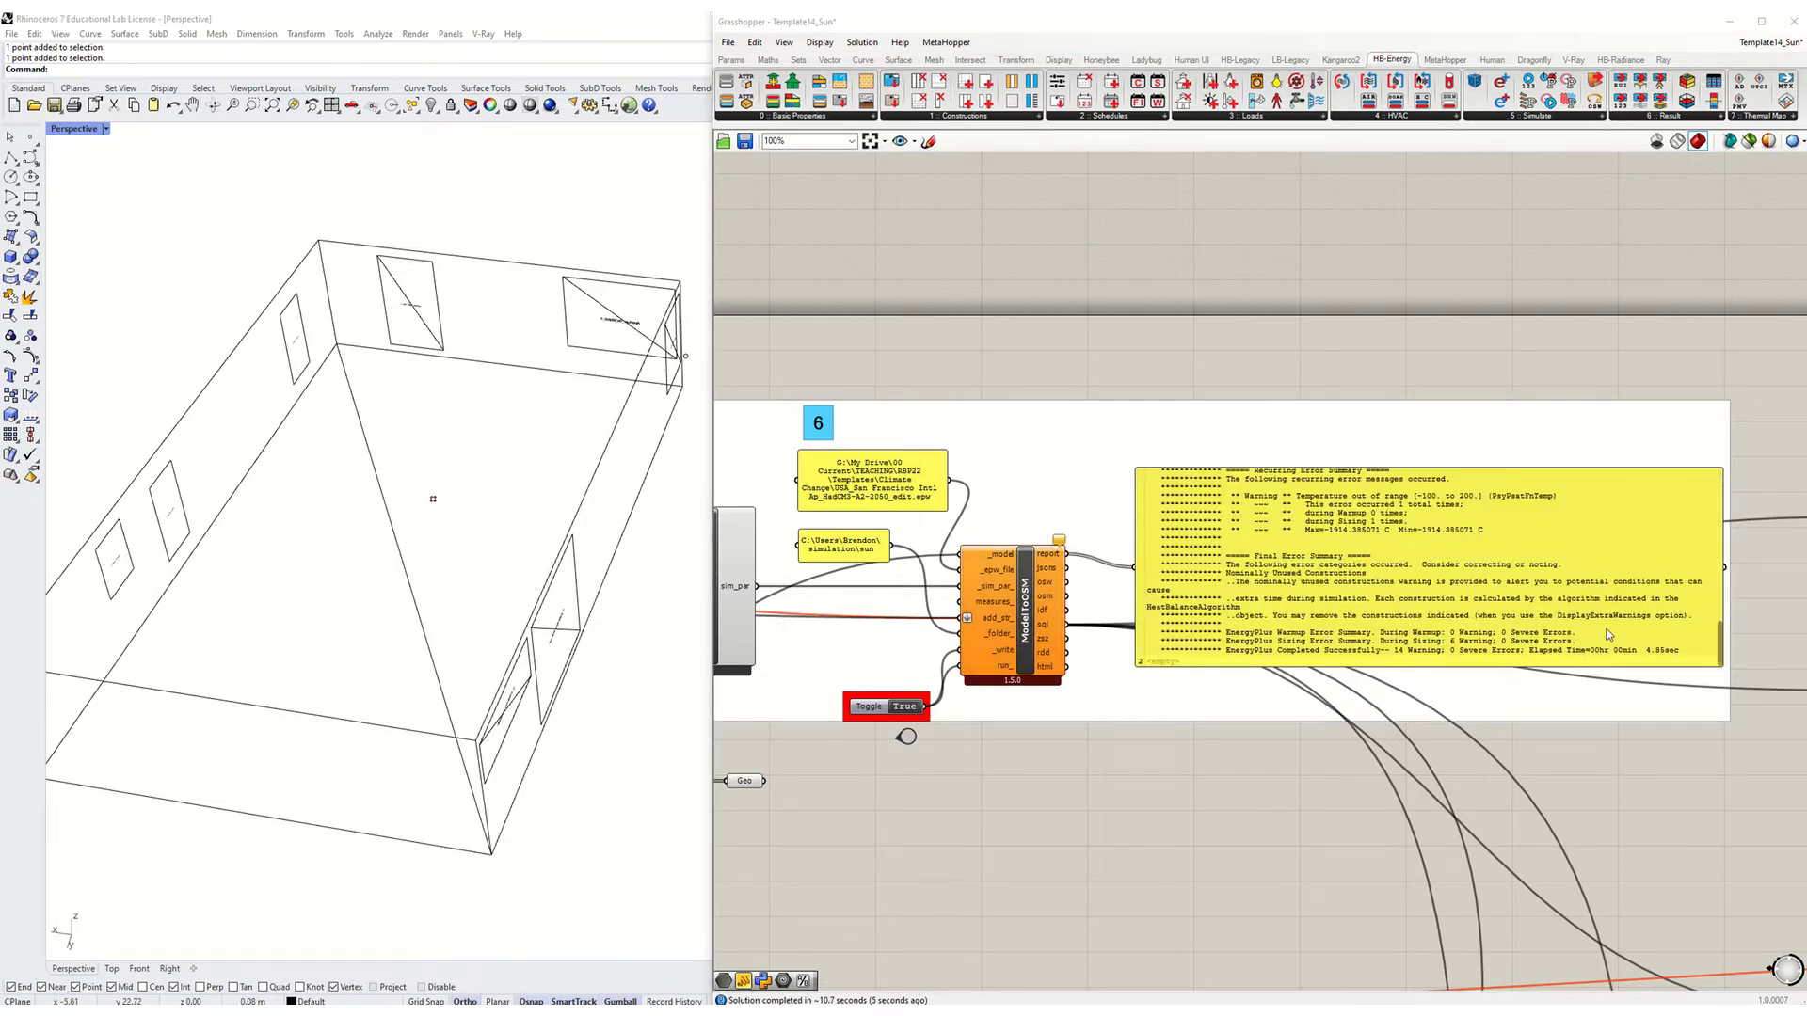
Examine the EUI by End Use and Total EUI panels in the results section.
right_drag(1607, 635, 1023, 616)
right_drag(1325, 598, 969, 612)
scroll(1611, 516, up, 2)
mouse_move(1598, 520)
right_down()
mouse_move(1412, 536)
mouse_move(1599, 536)
right_up()
click(1534, 532)
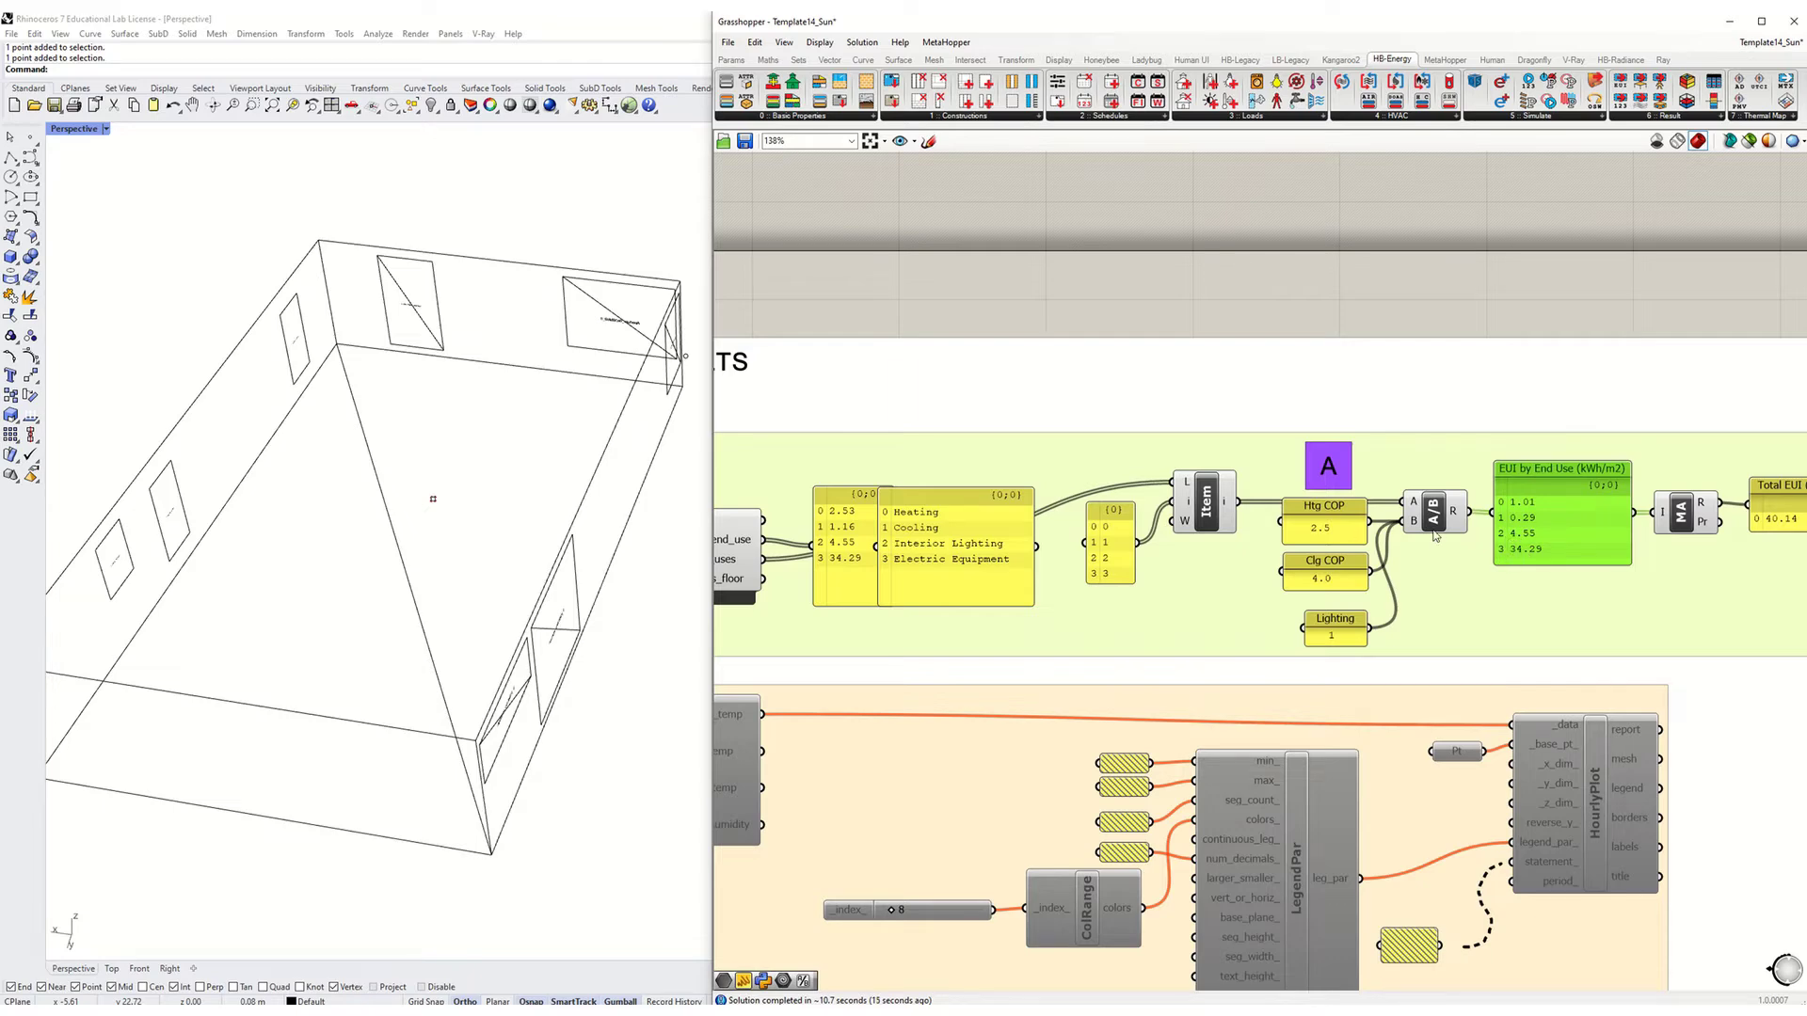
right_drag(1706, 540, 1343, 555)
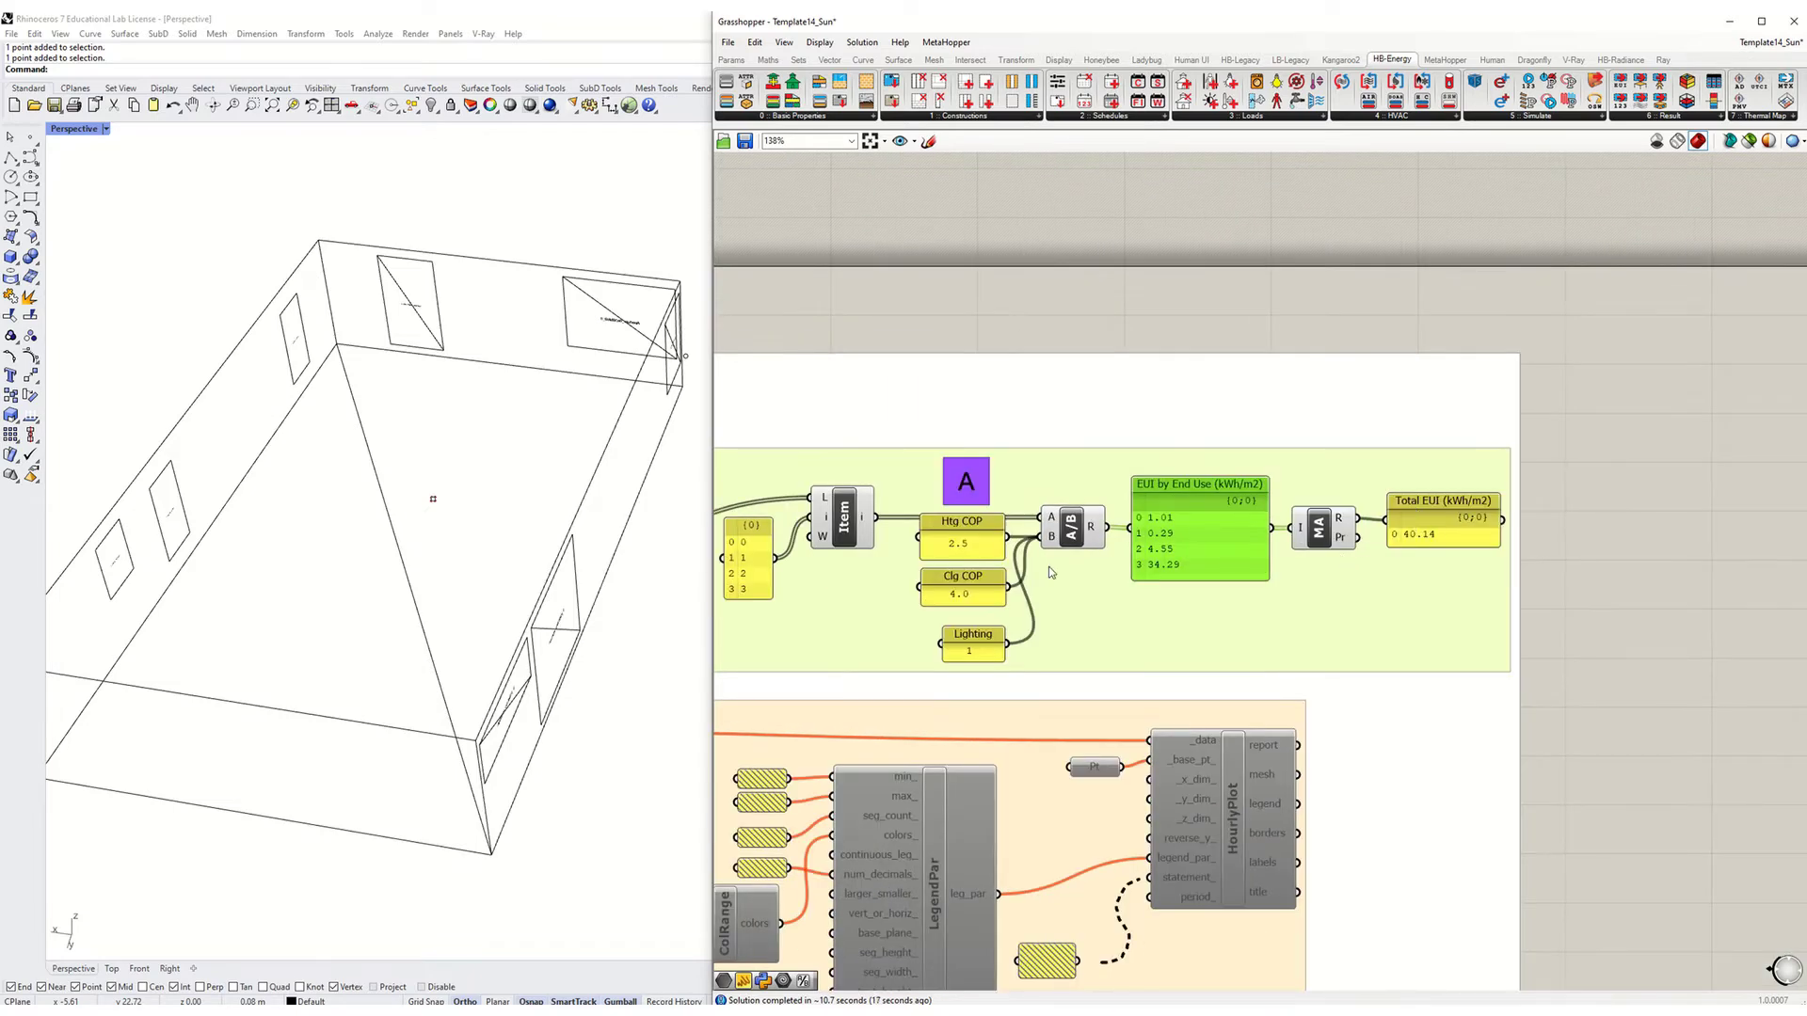
scroll(1291, 583, up, 1)
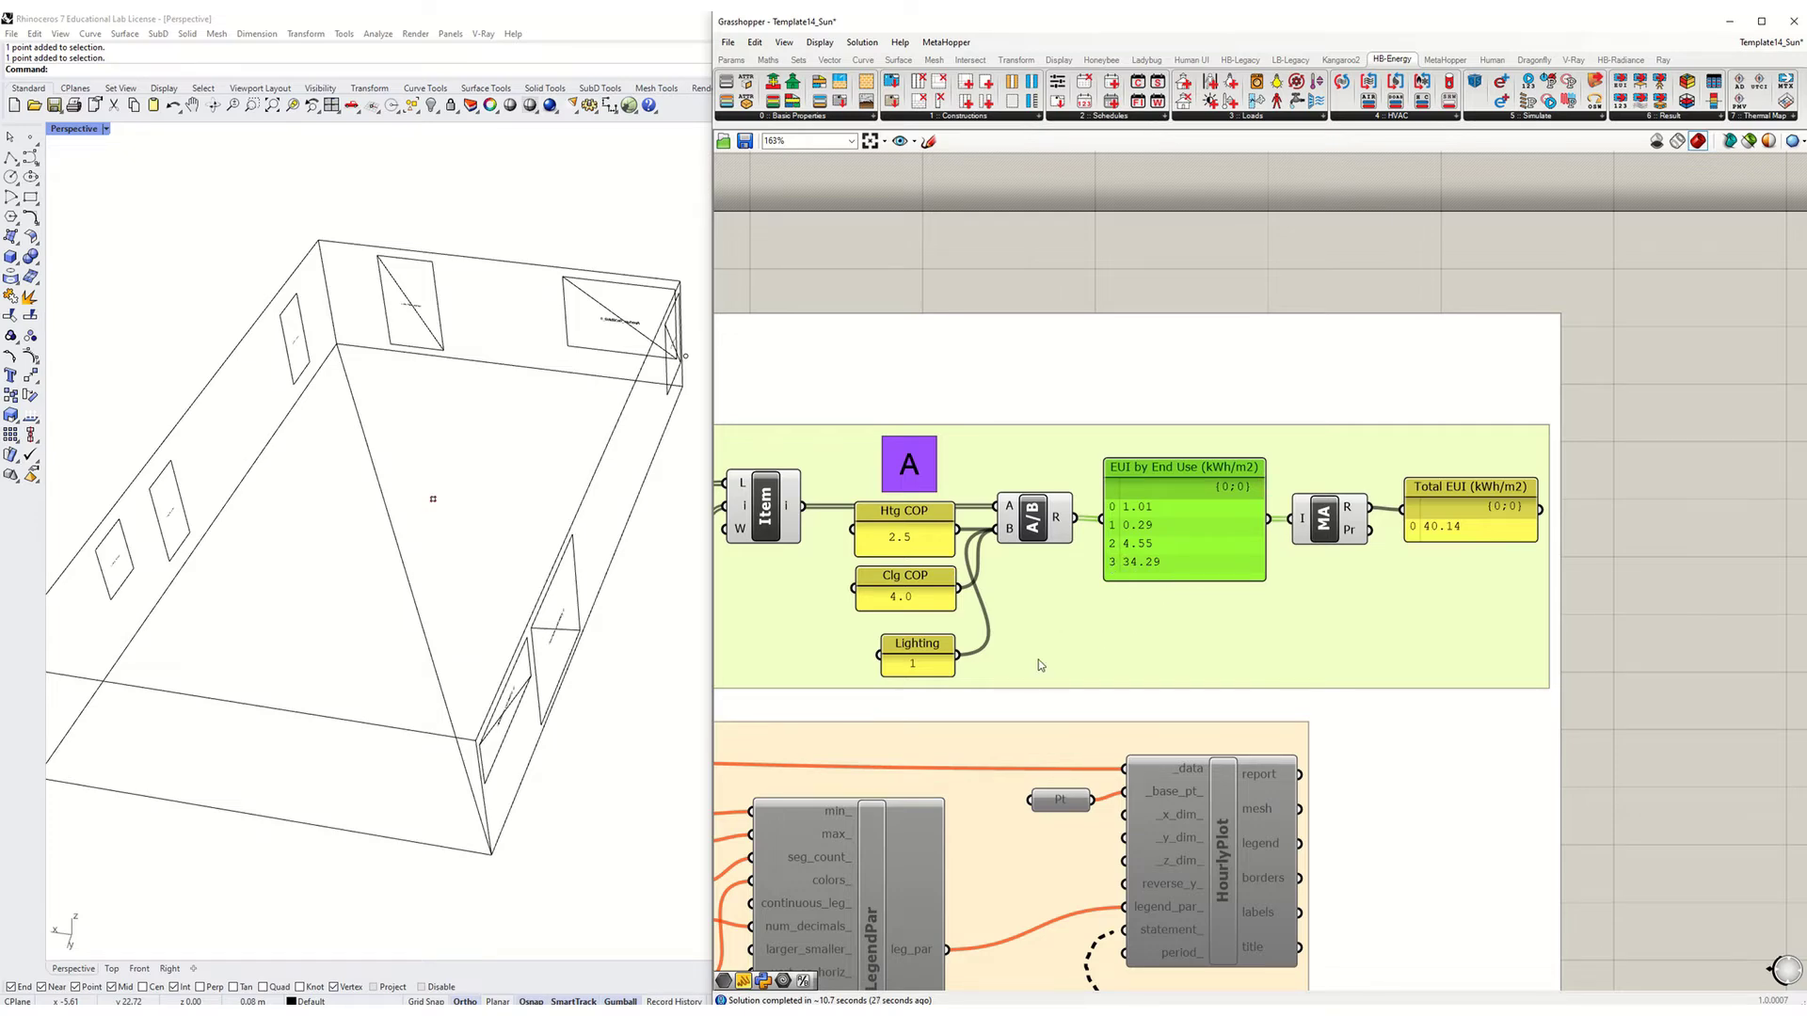
scroll(1149, 576, down, 5)
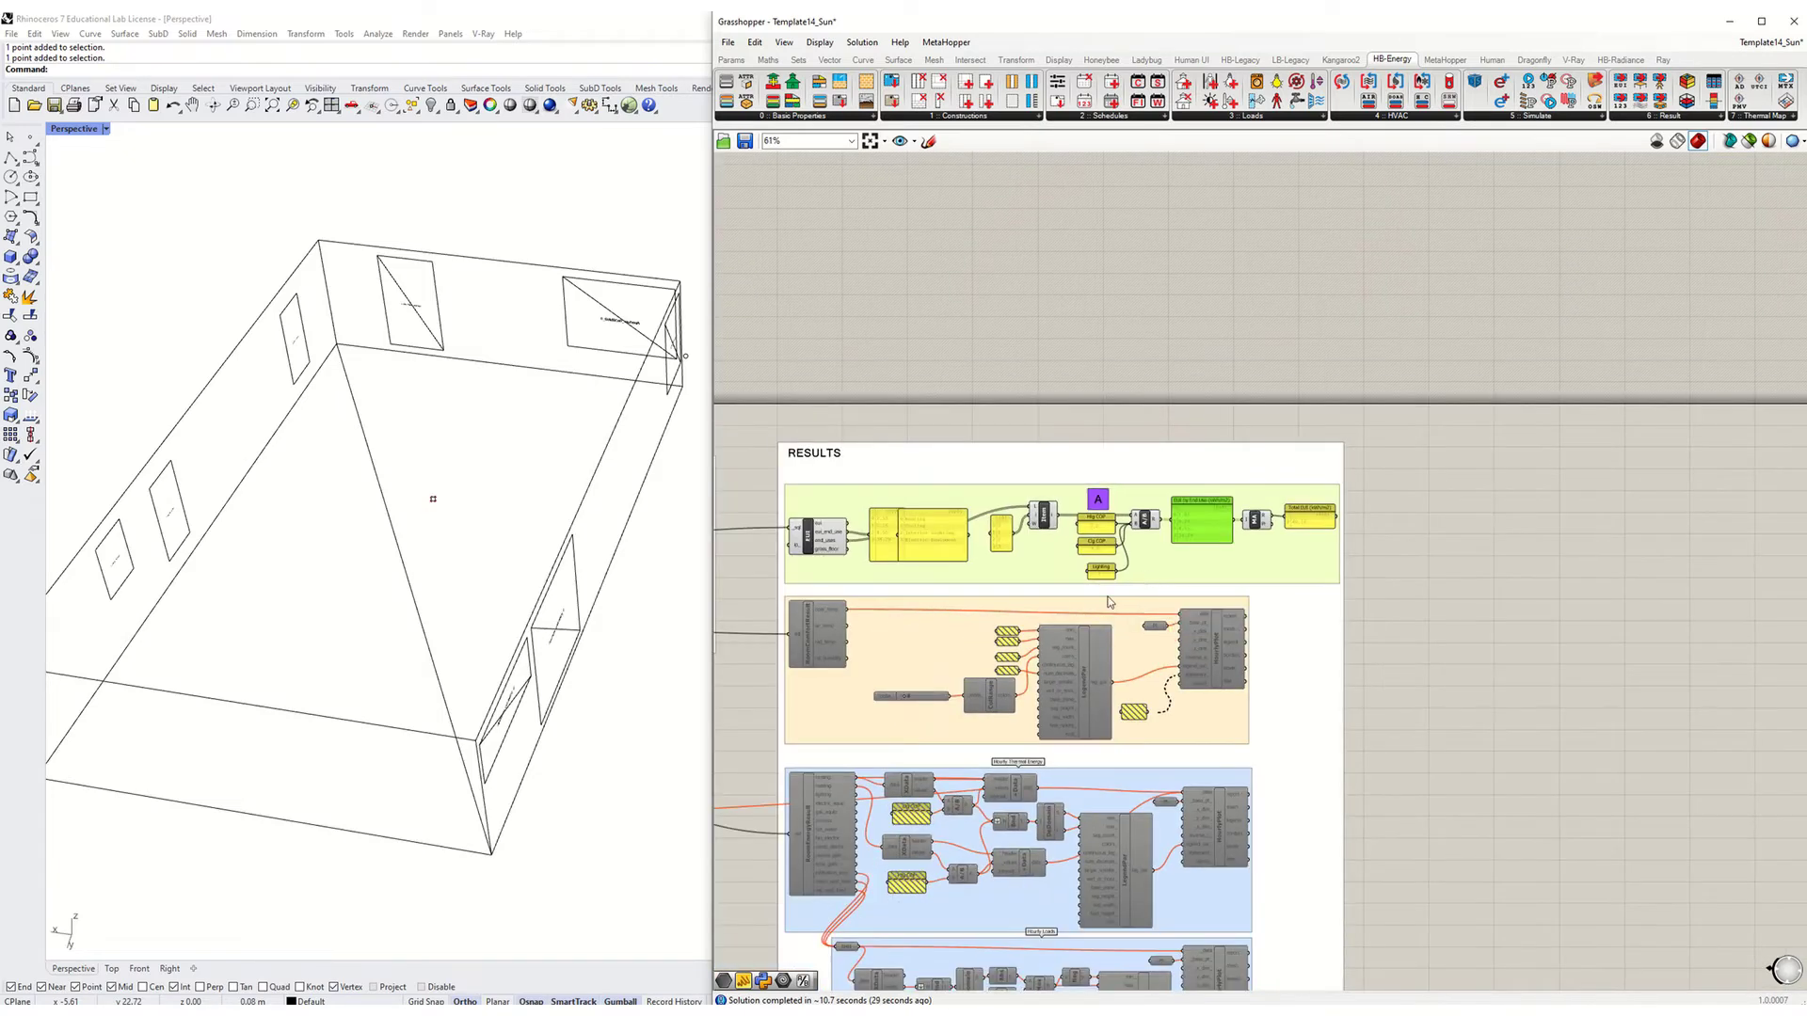
Enable all the disabled components in the results groups below the EUI section.
right_drag(1123, 640, 1231, 365)
scroll(1254, 452, down, 3)
scroll(1122, 406, up, 5)
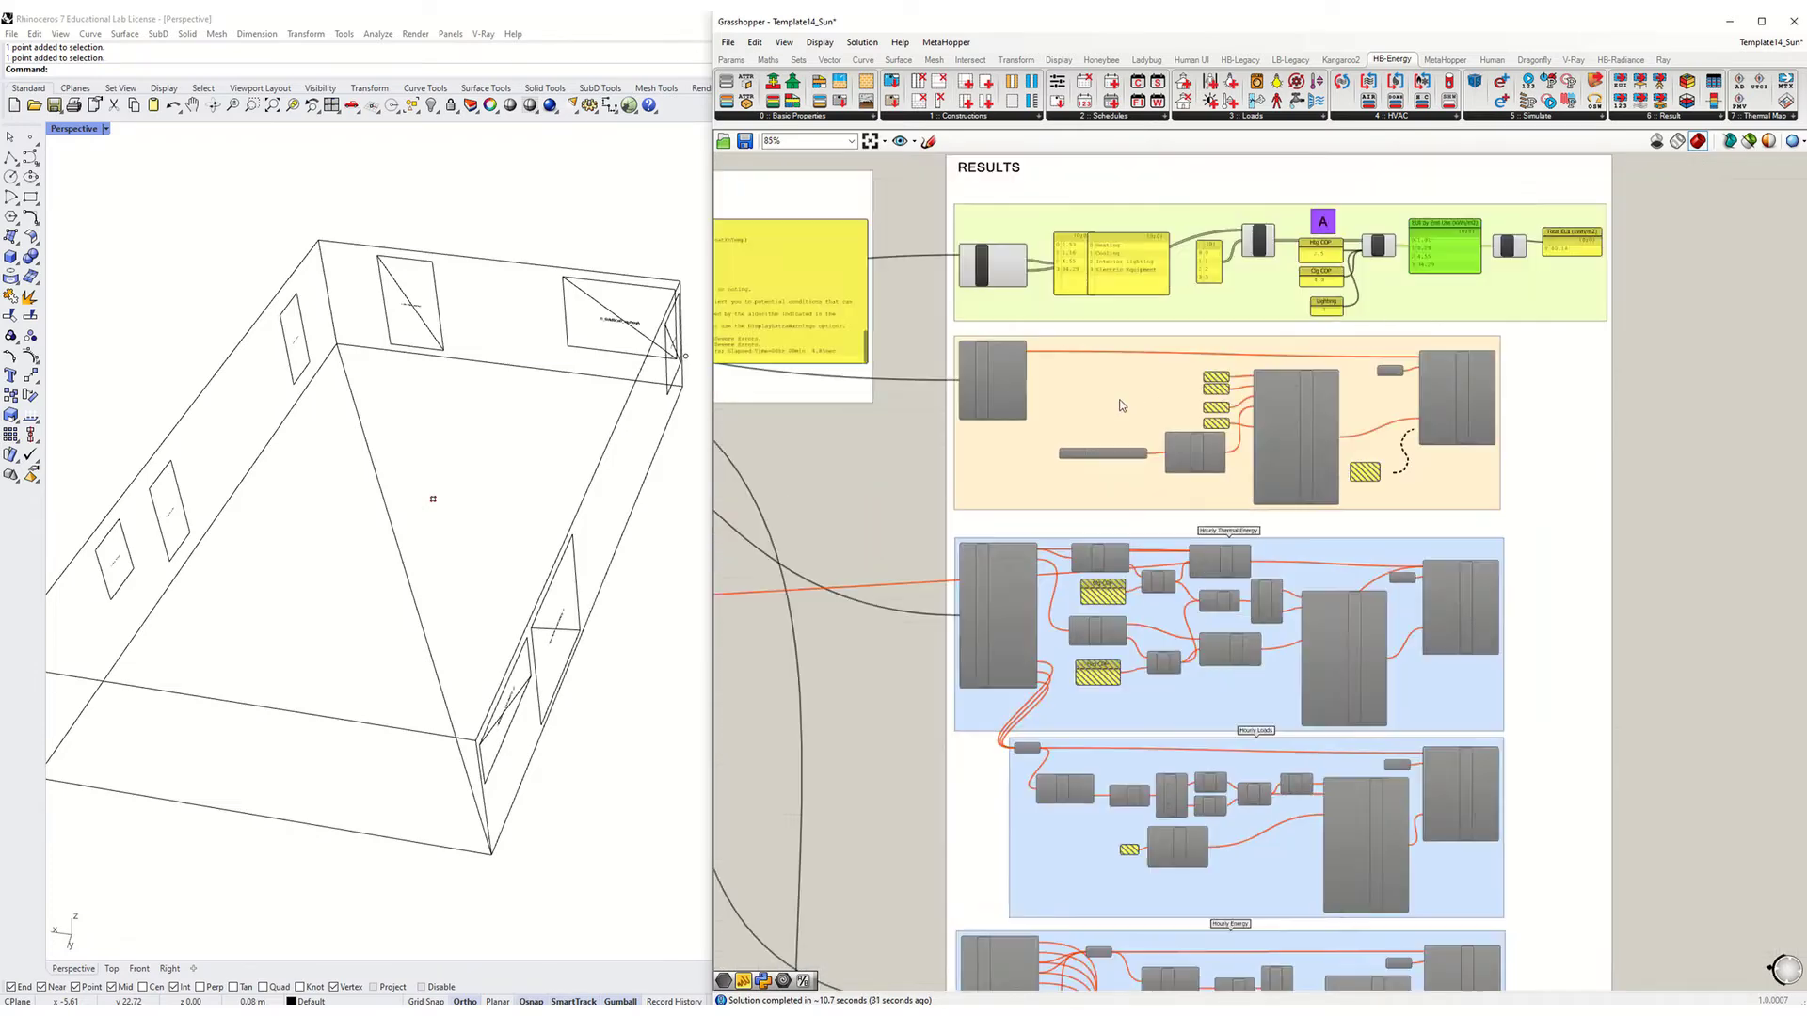
click(952, 369)
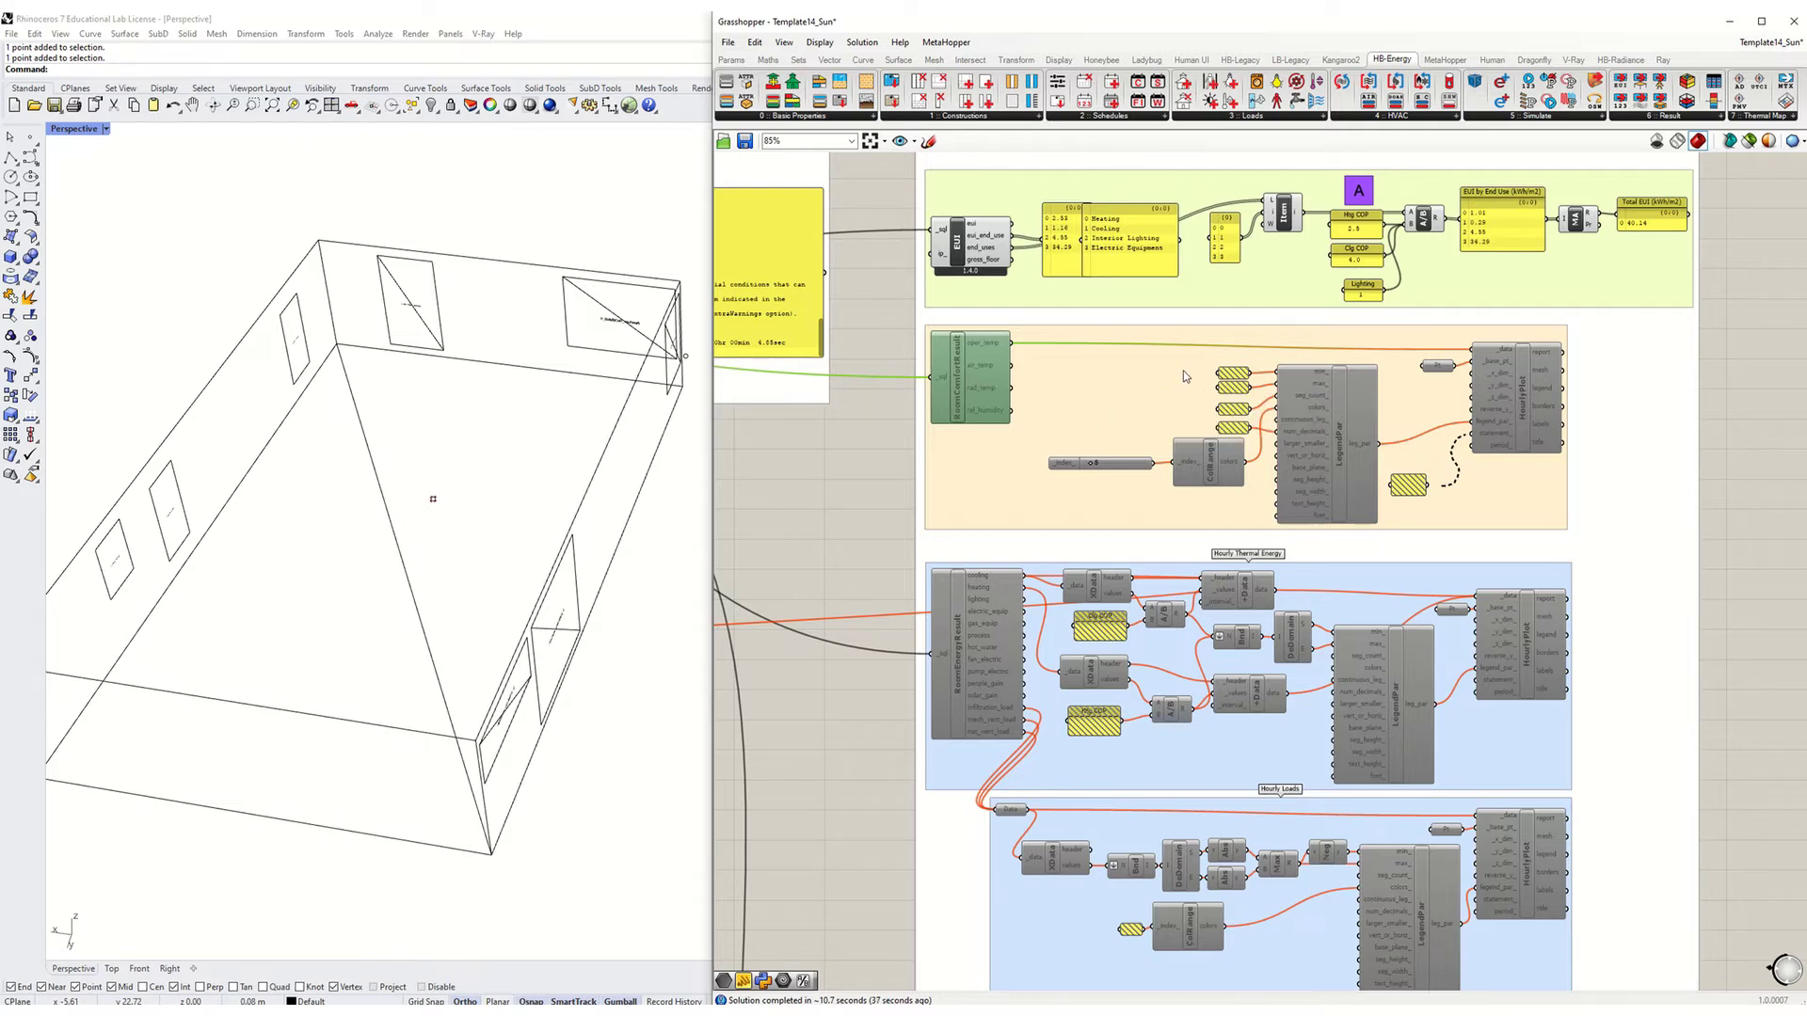
scroll(1163, 384, down, 4)
scroll(1164, 374, down, 3)
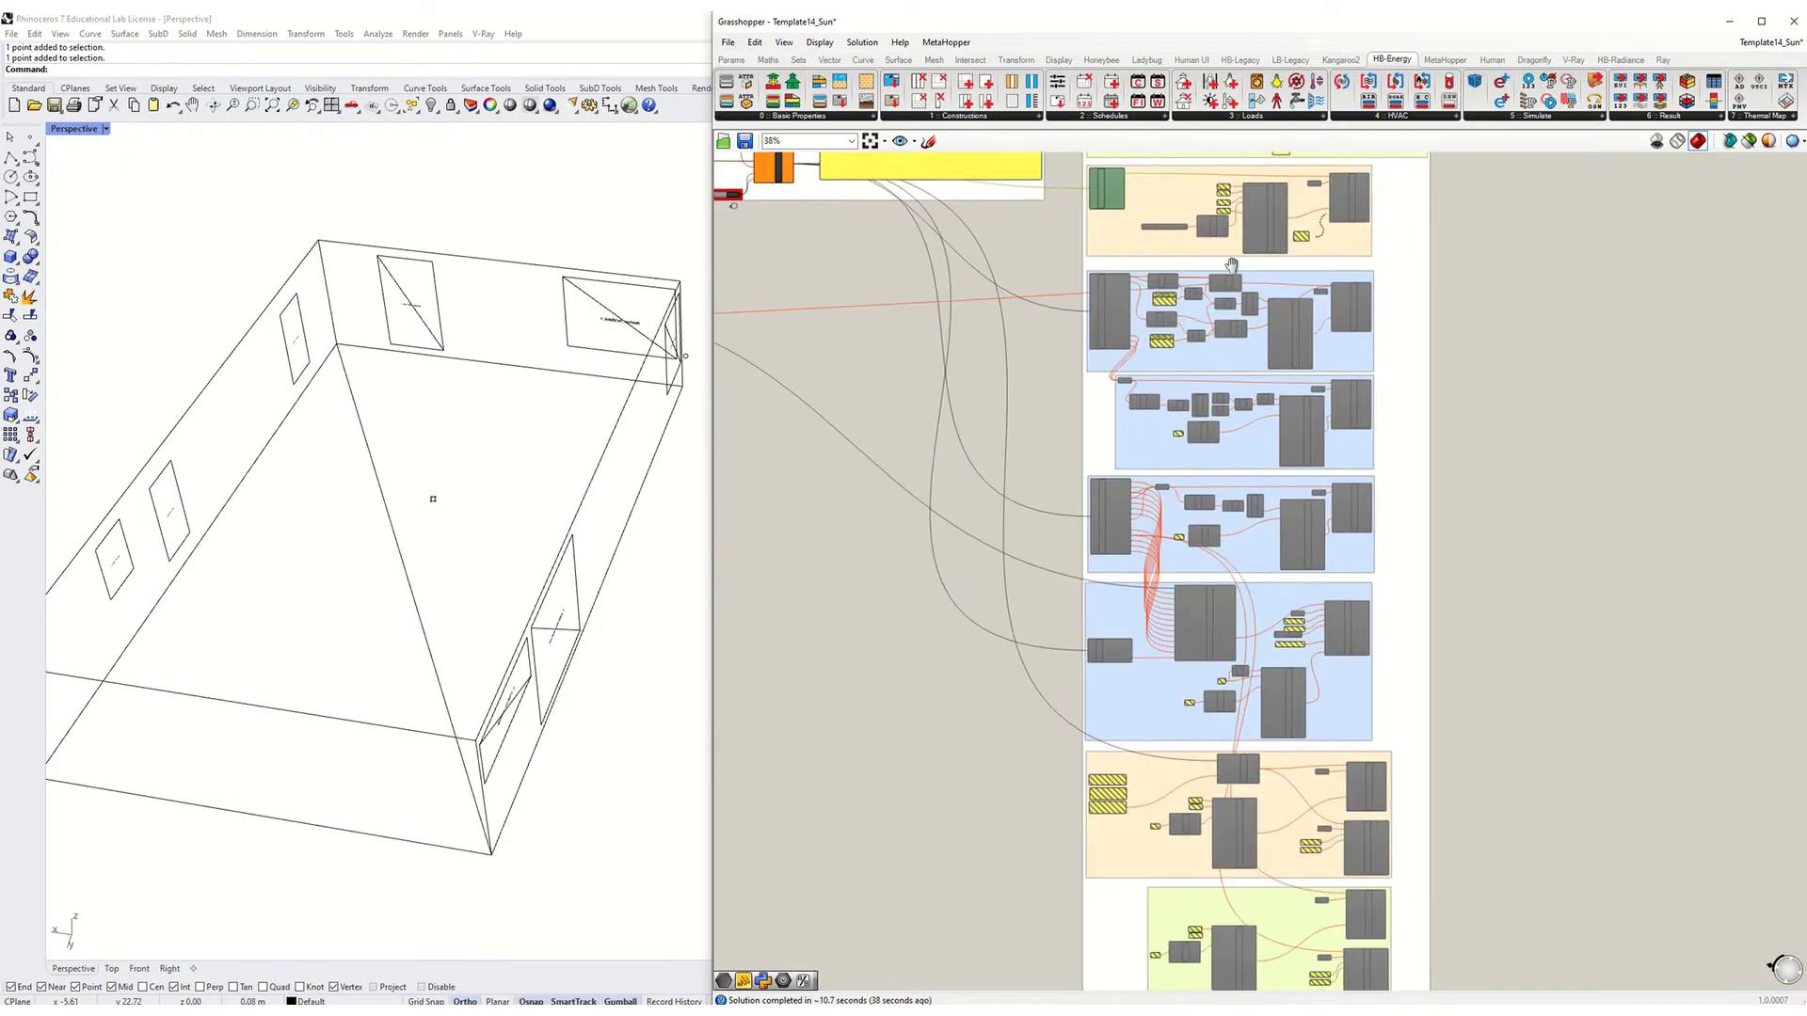
drag(1429, 864, 1107, 257)
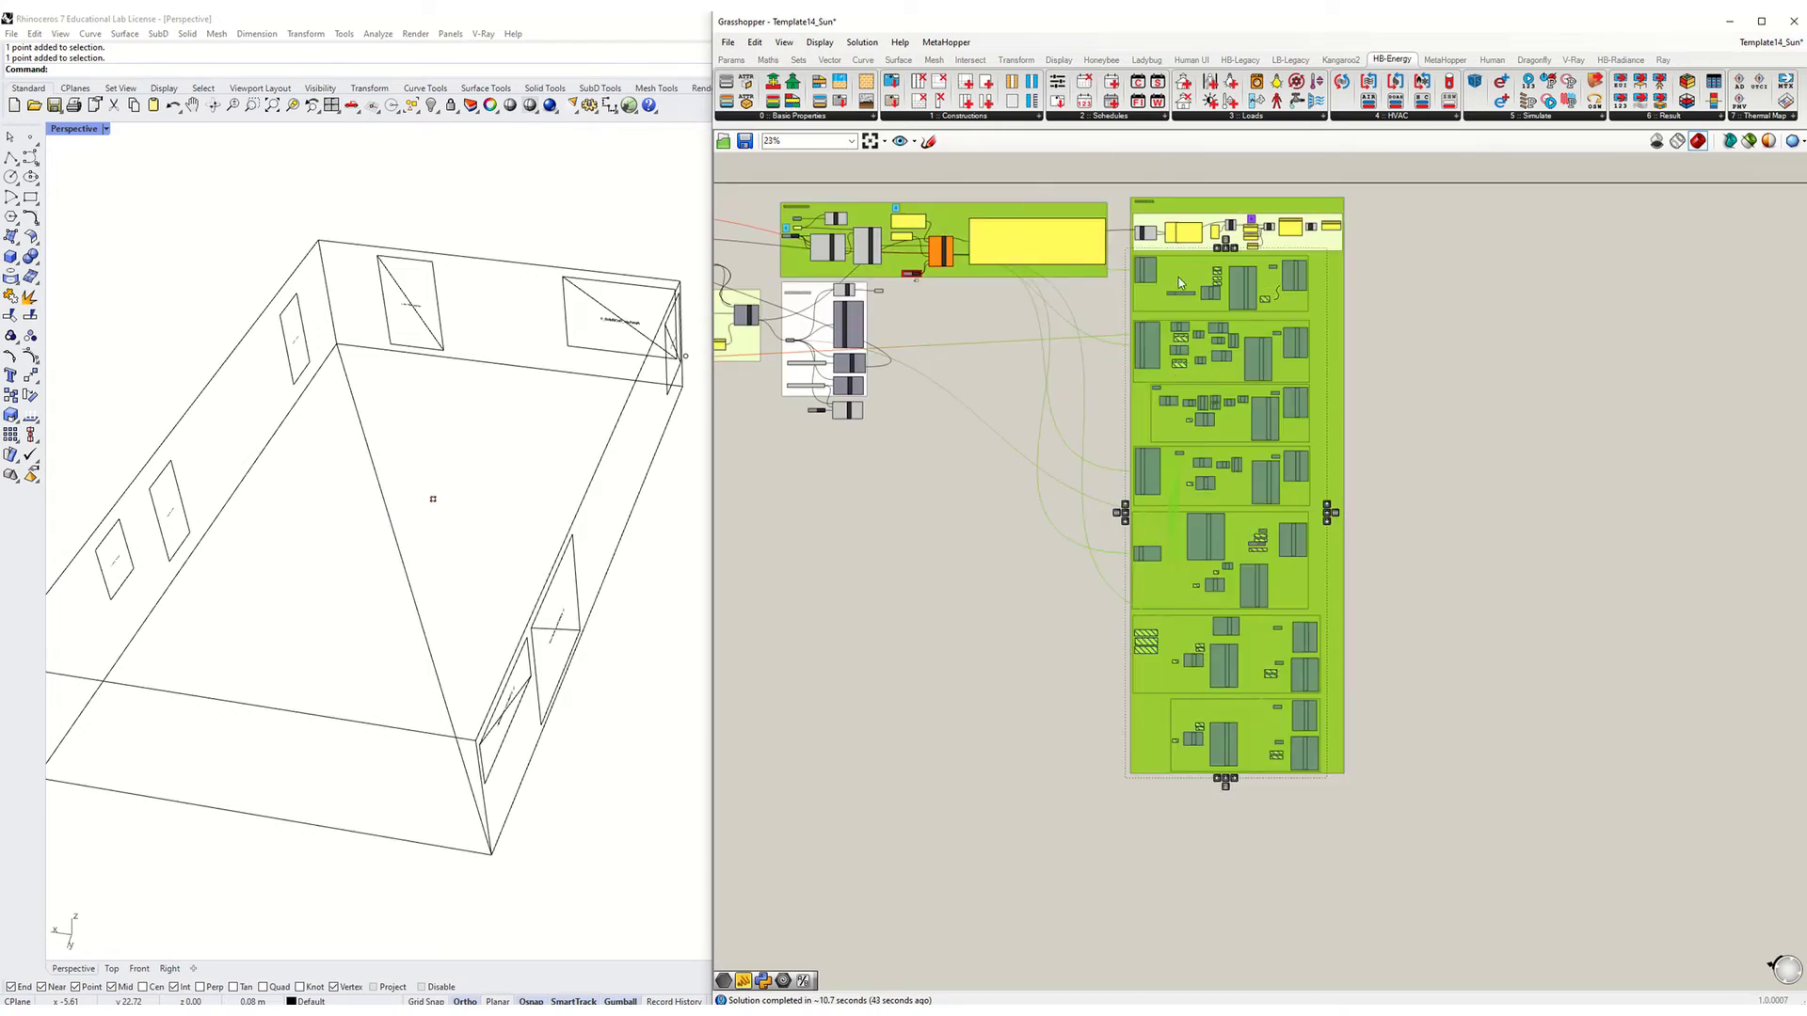
middle_click(1180, 280)
click(1218, 278)
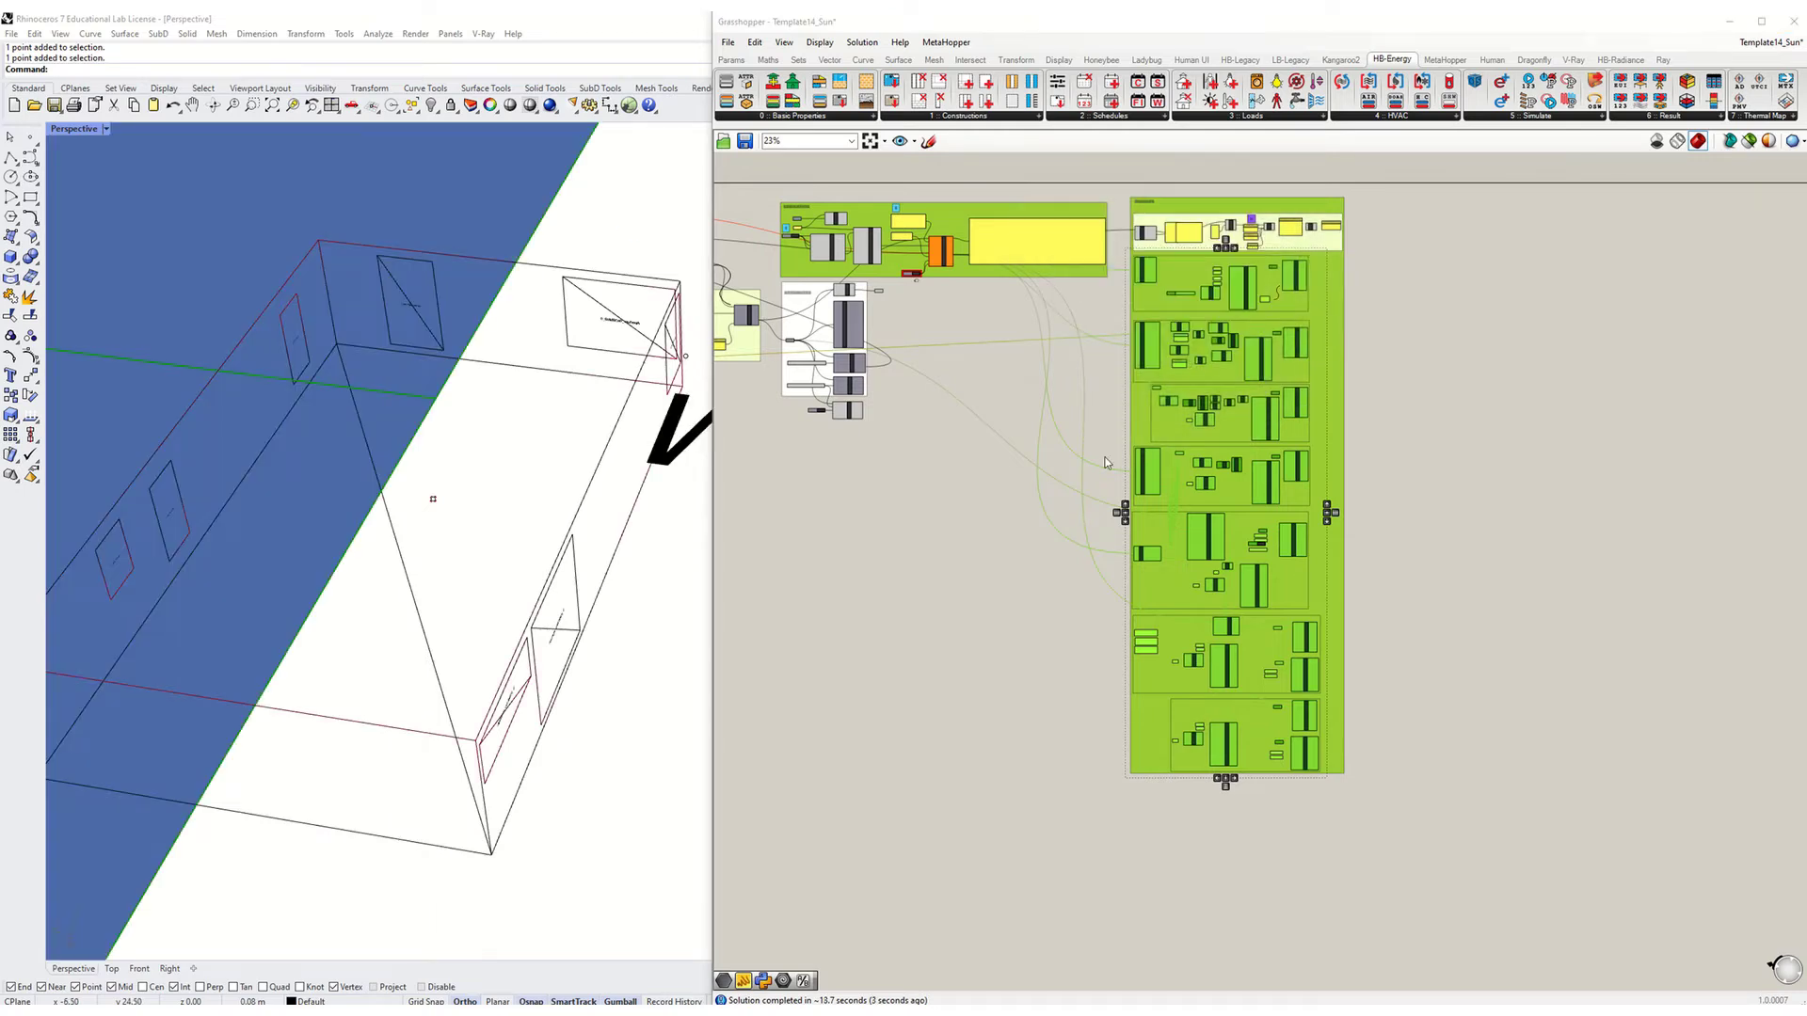
click(973, 620)
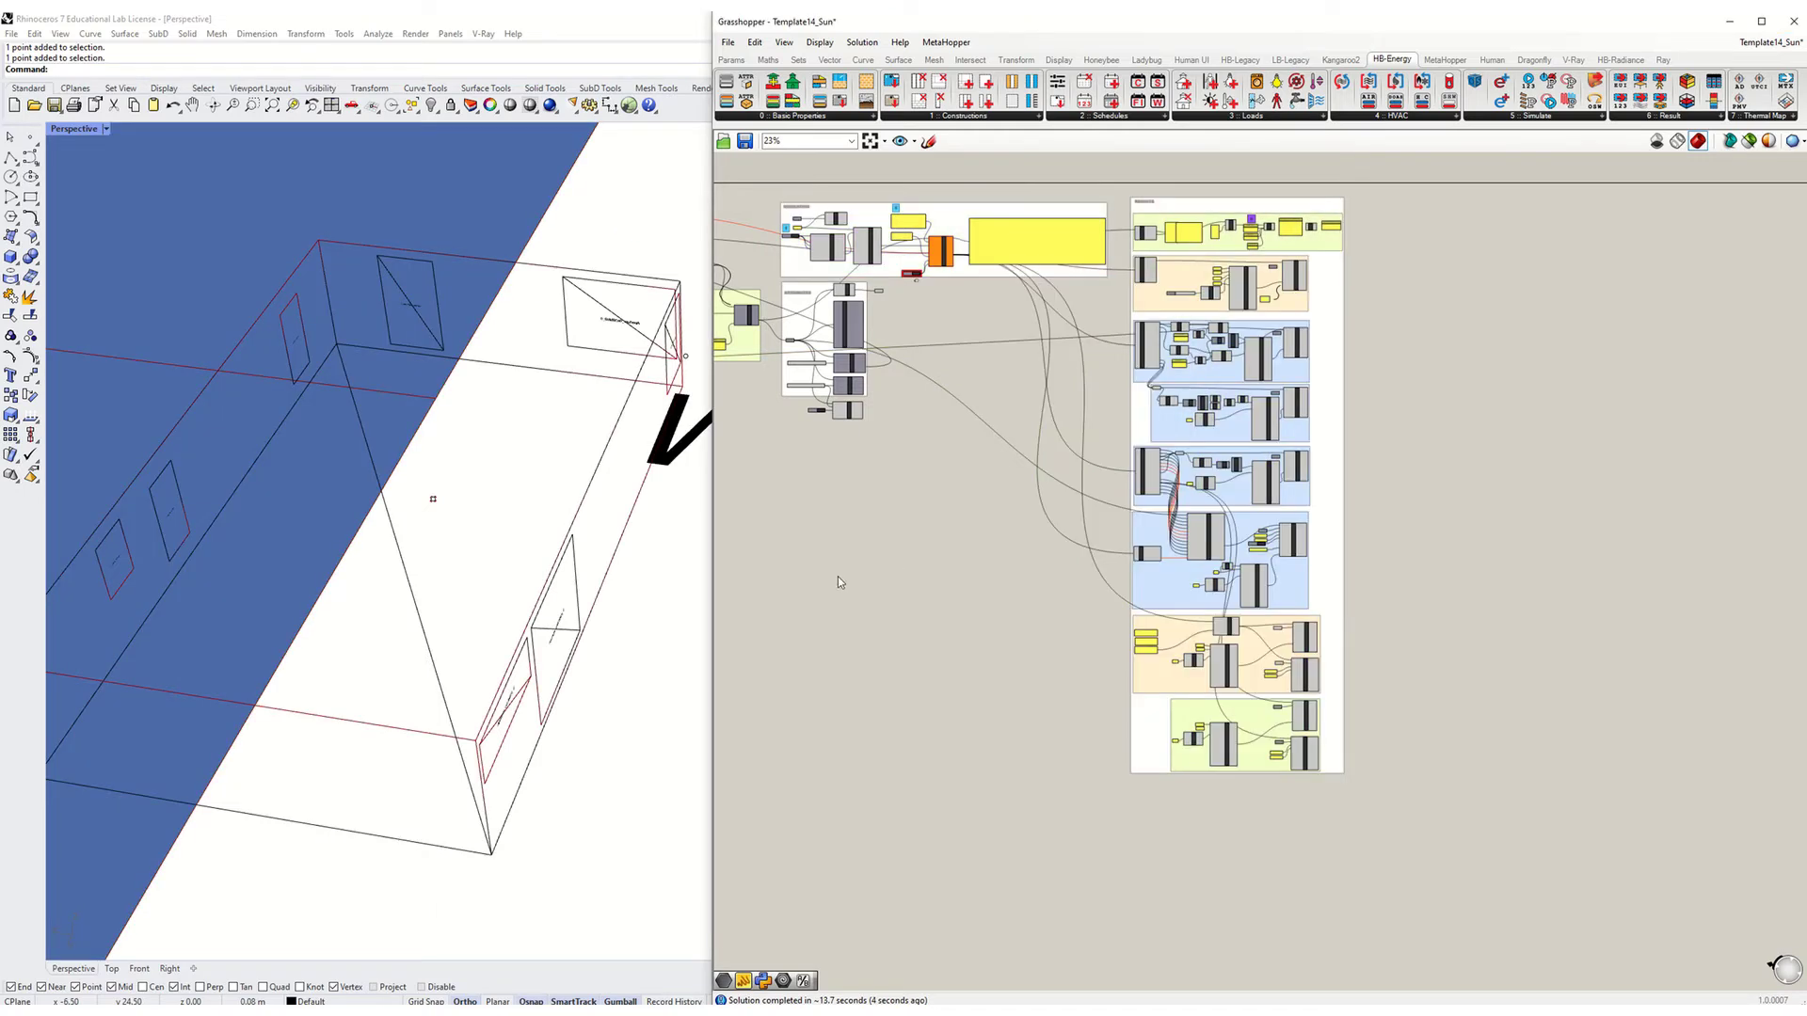
Maximize Rhino's Top viewport and look over the generated result plots.
double_click(74, 129)
scroll(493, 327, down, 15)
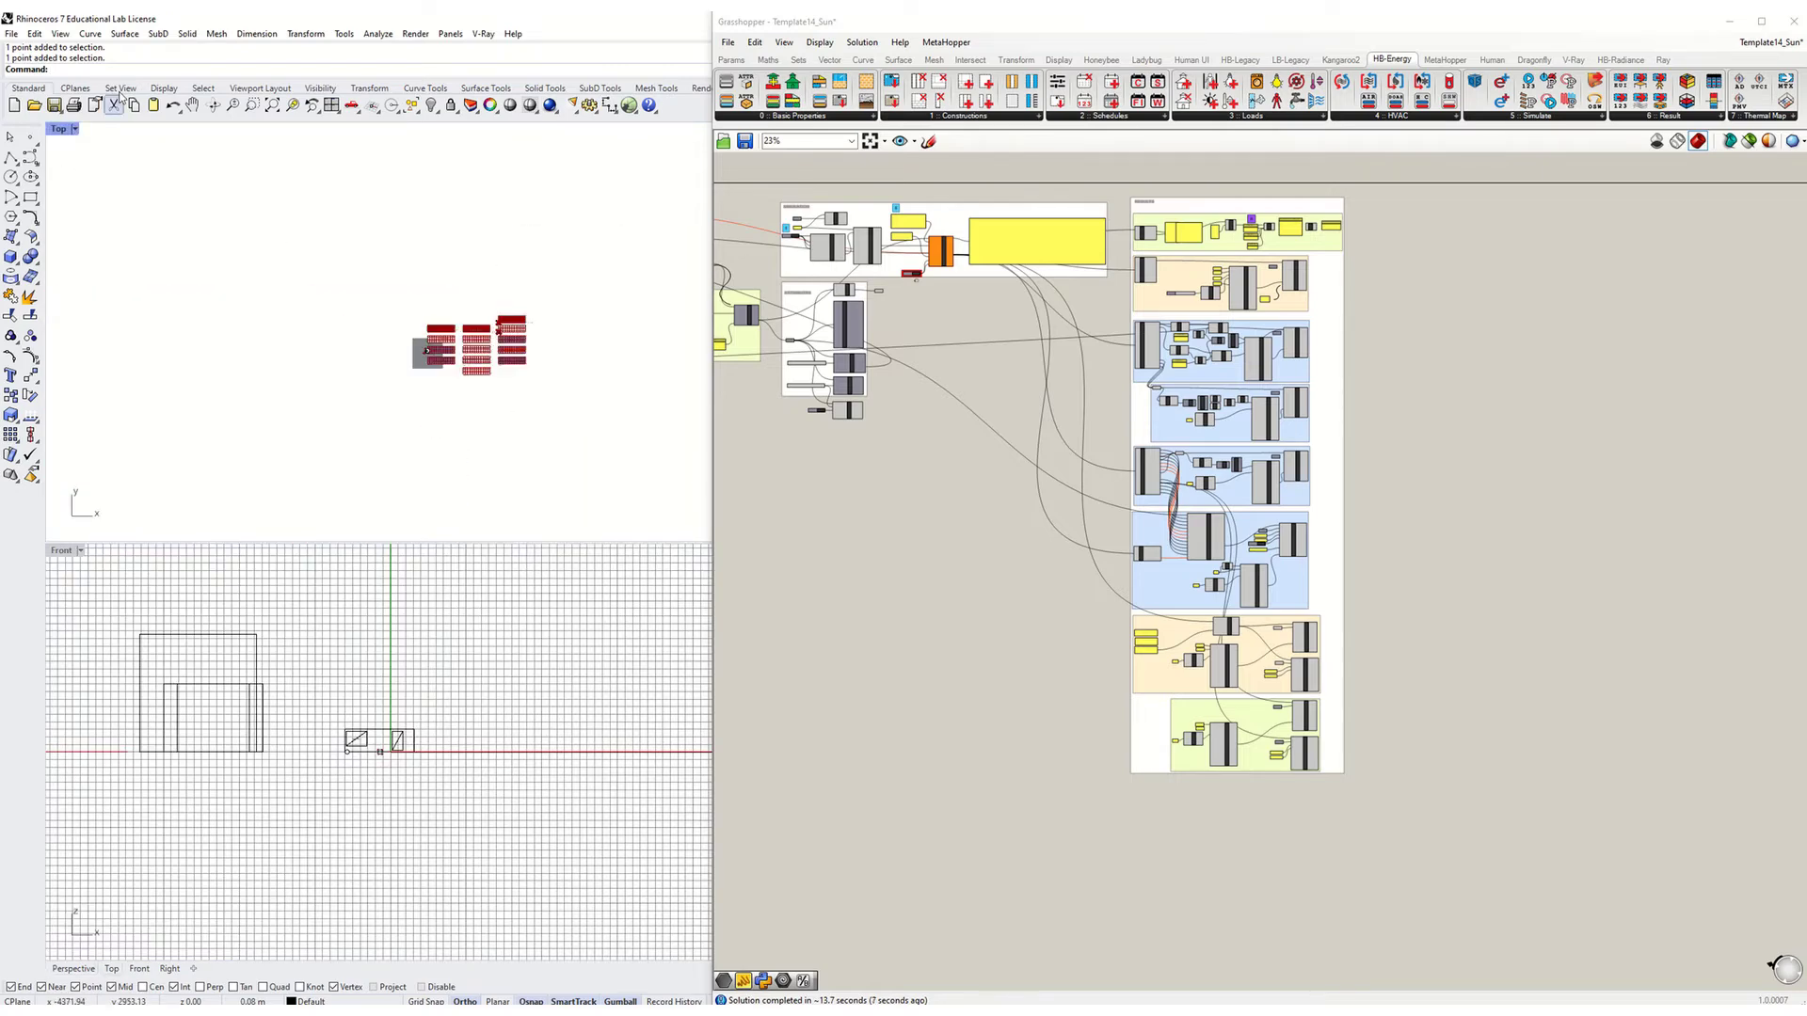
double_click(59, 129)
scroll(339, 423, up, 8)
scroll(344, 488, down, 1)
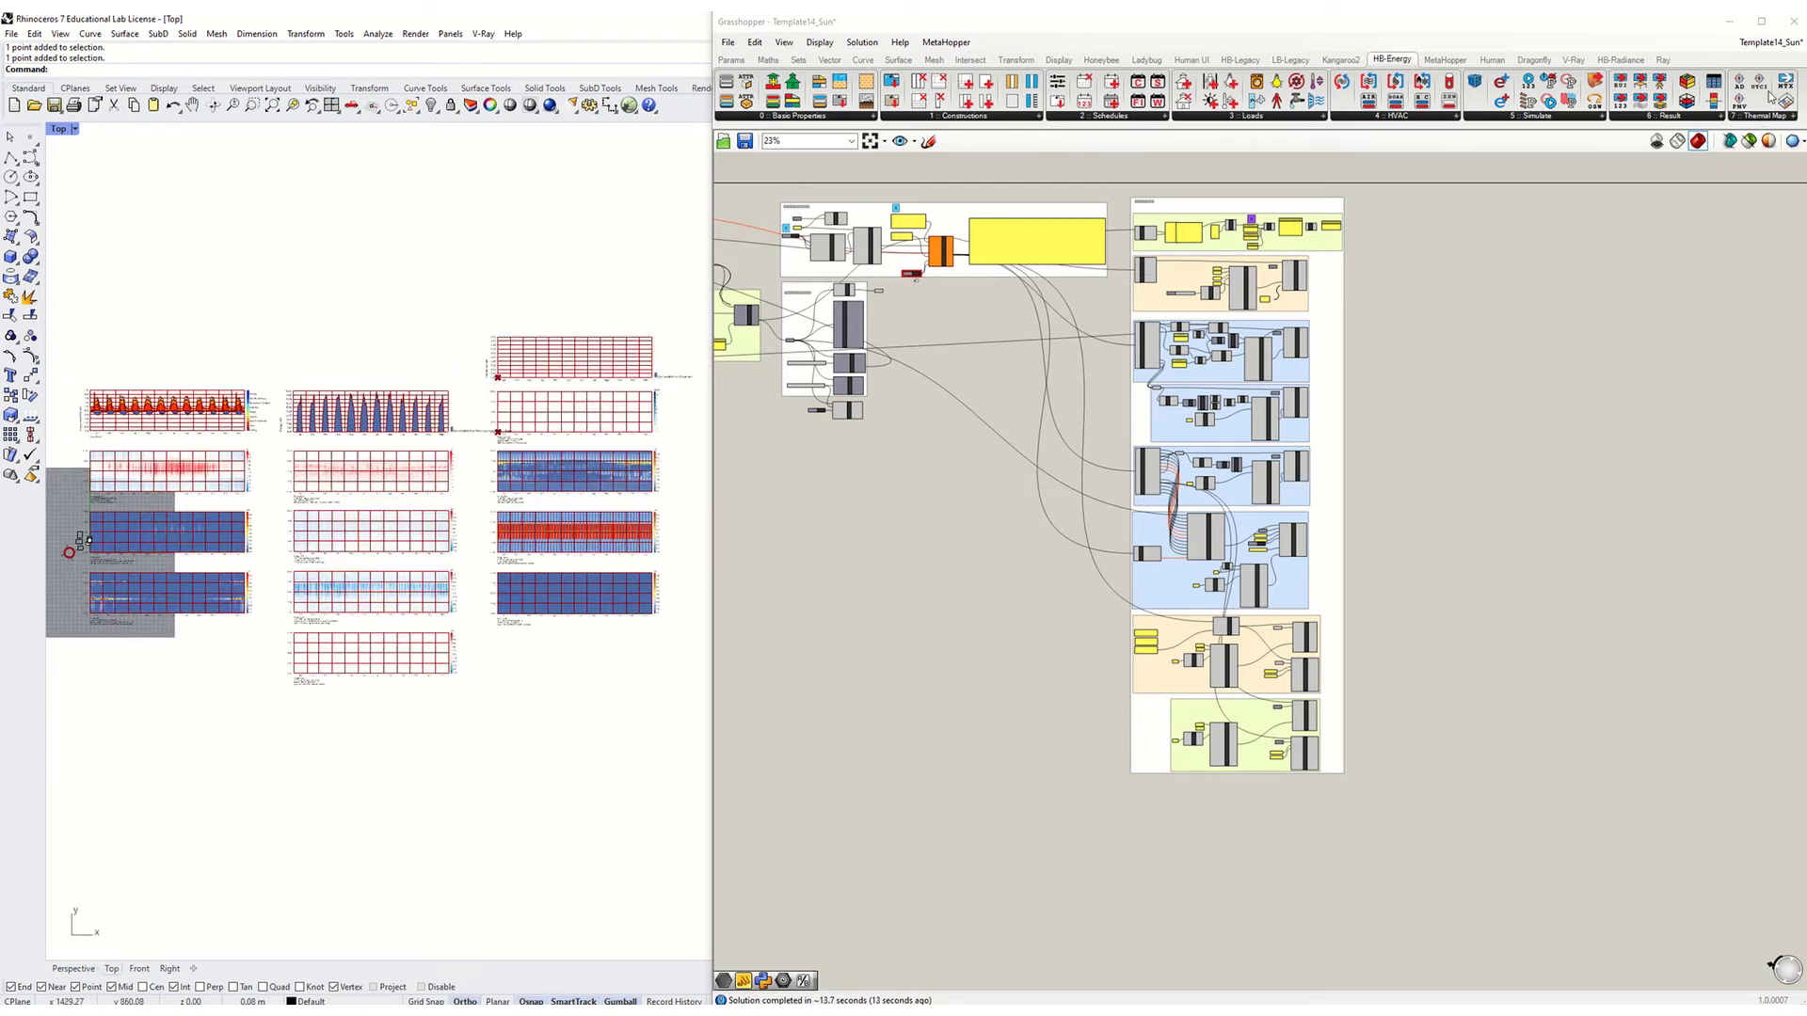
Restrict the geometry preview to selected objects, trying it on the uppermost HourlyPlot component.
click(1749, 141)
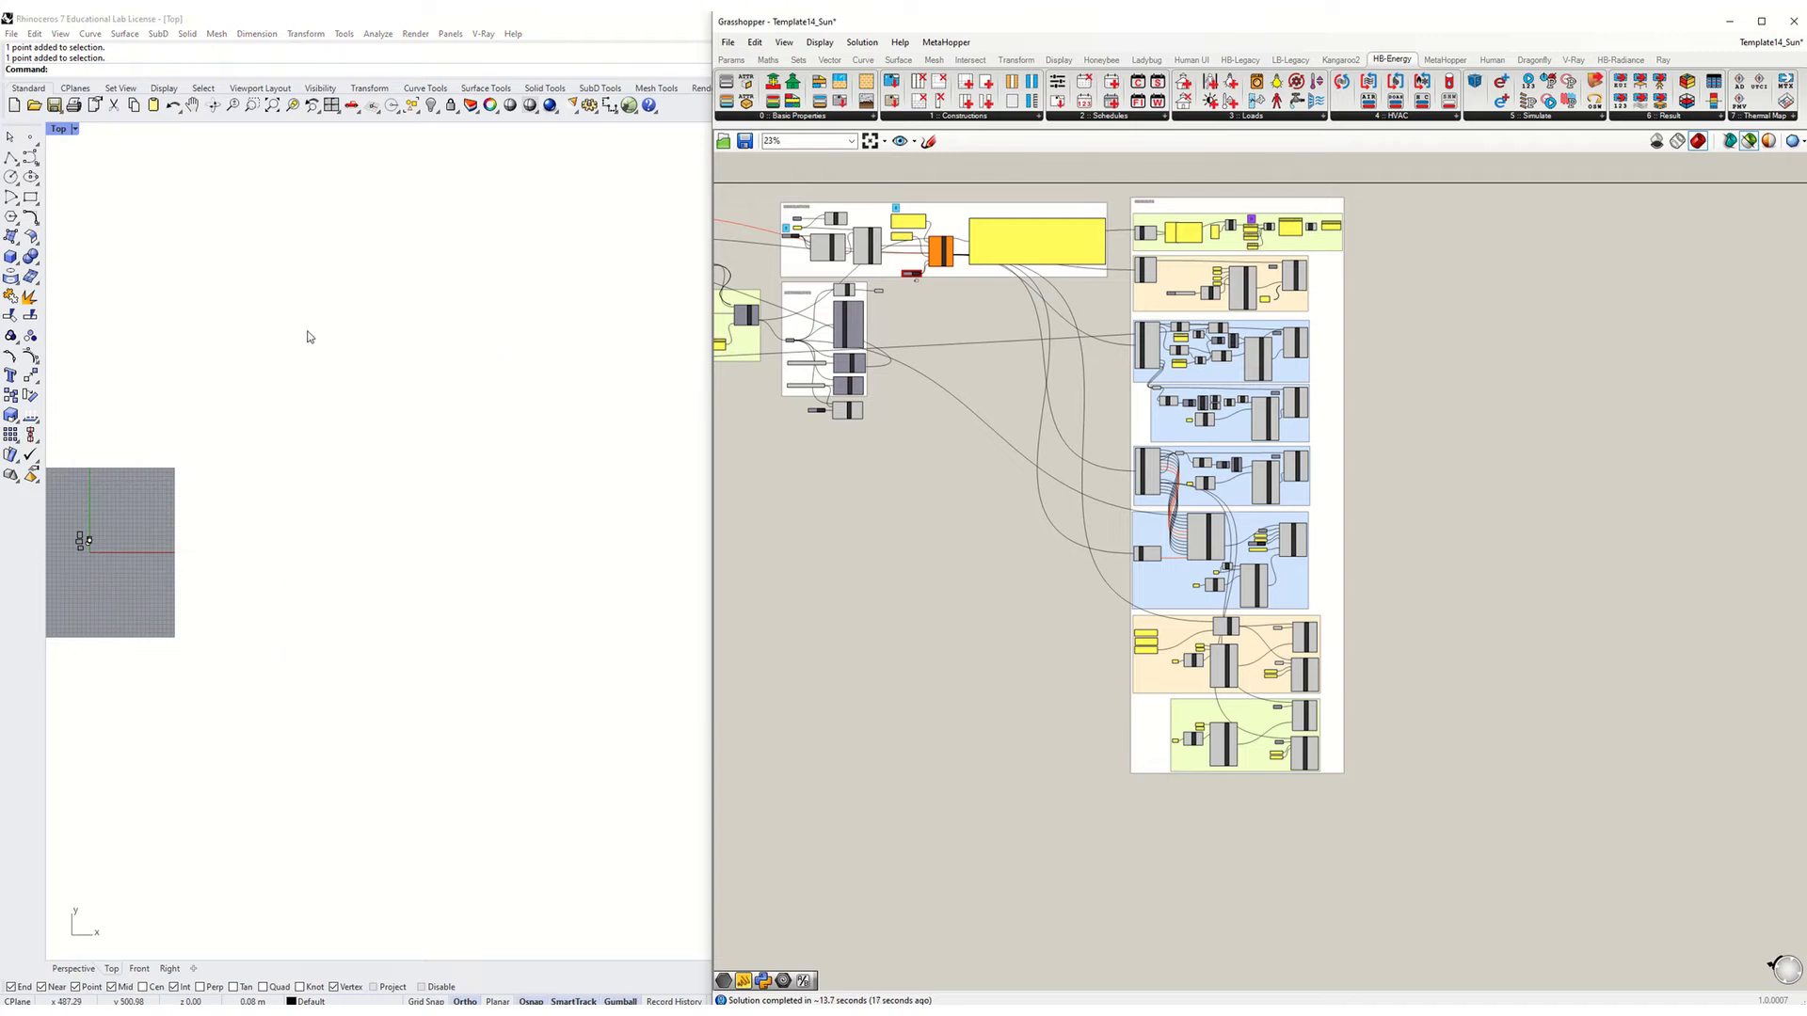
click(1296, 276)
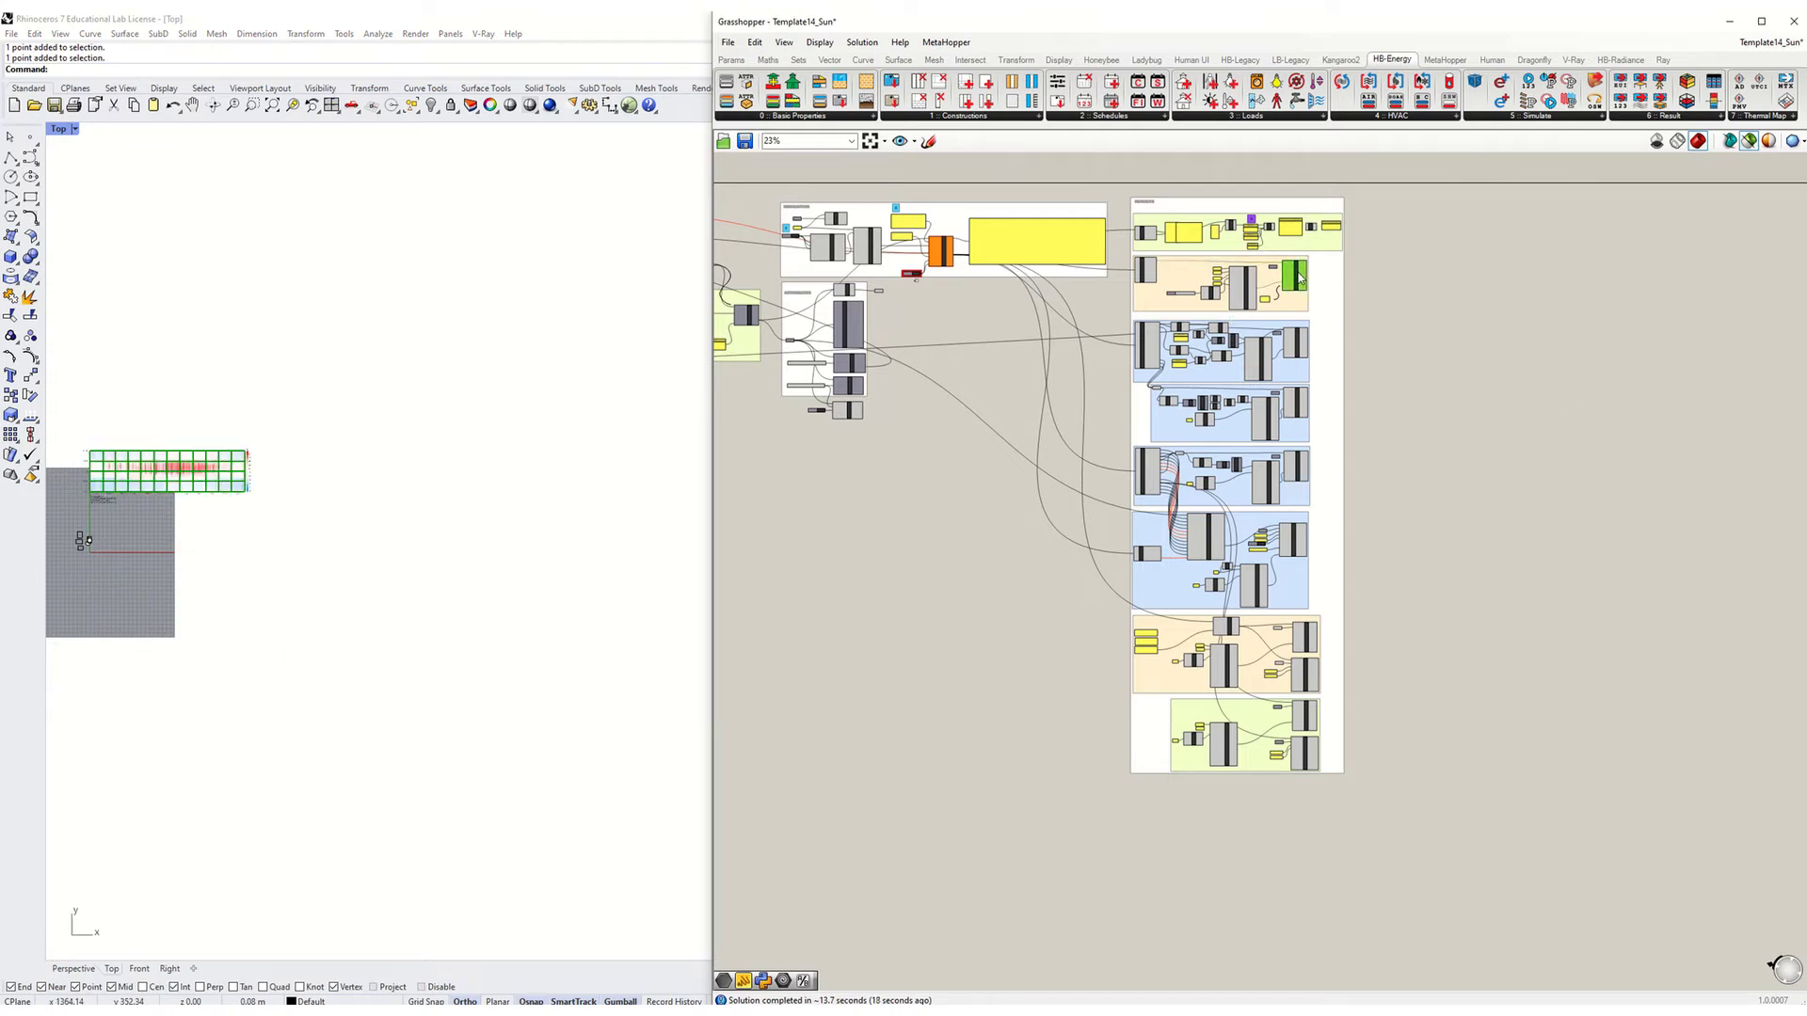
click(1641, 251)
click(1749, 141)
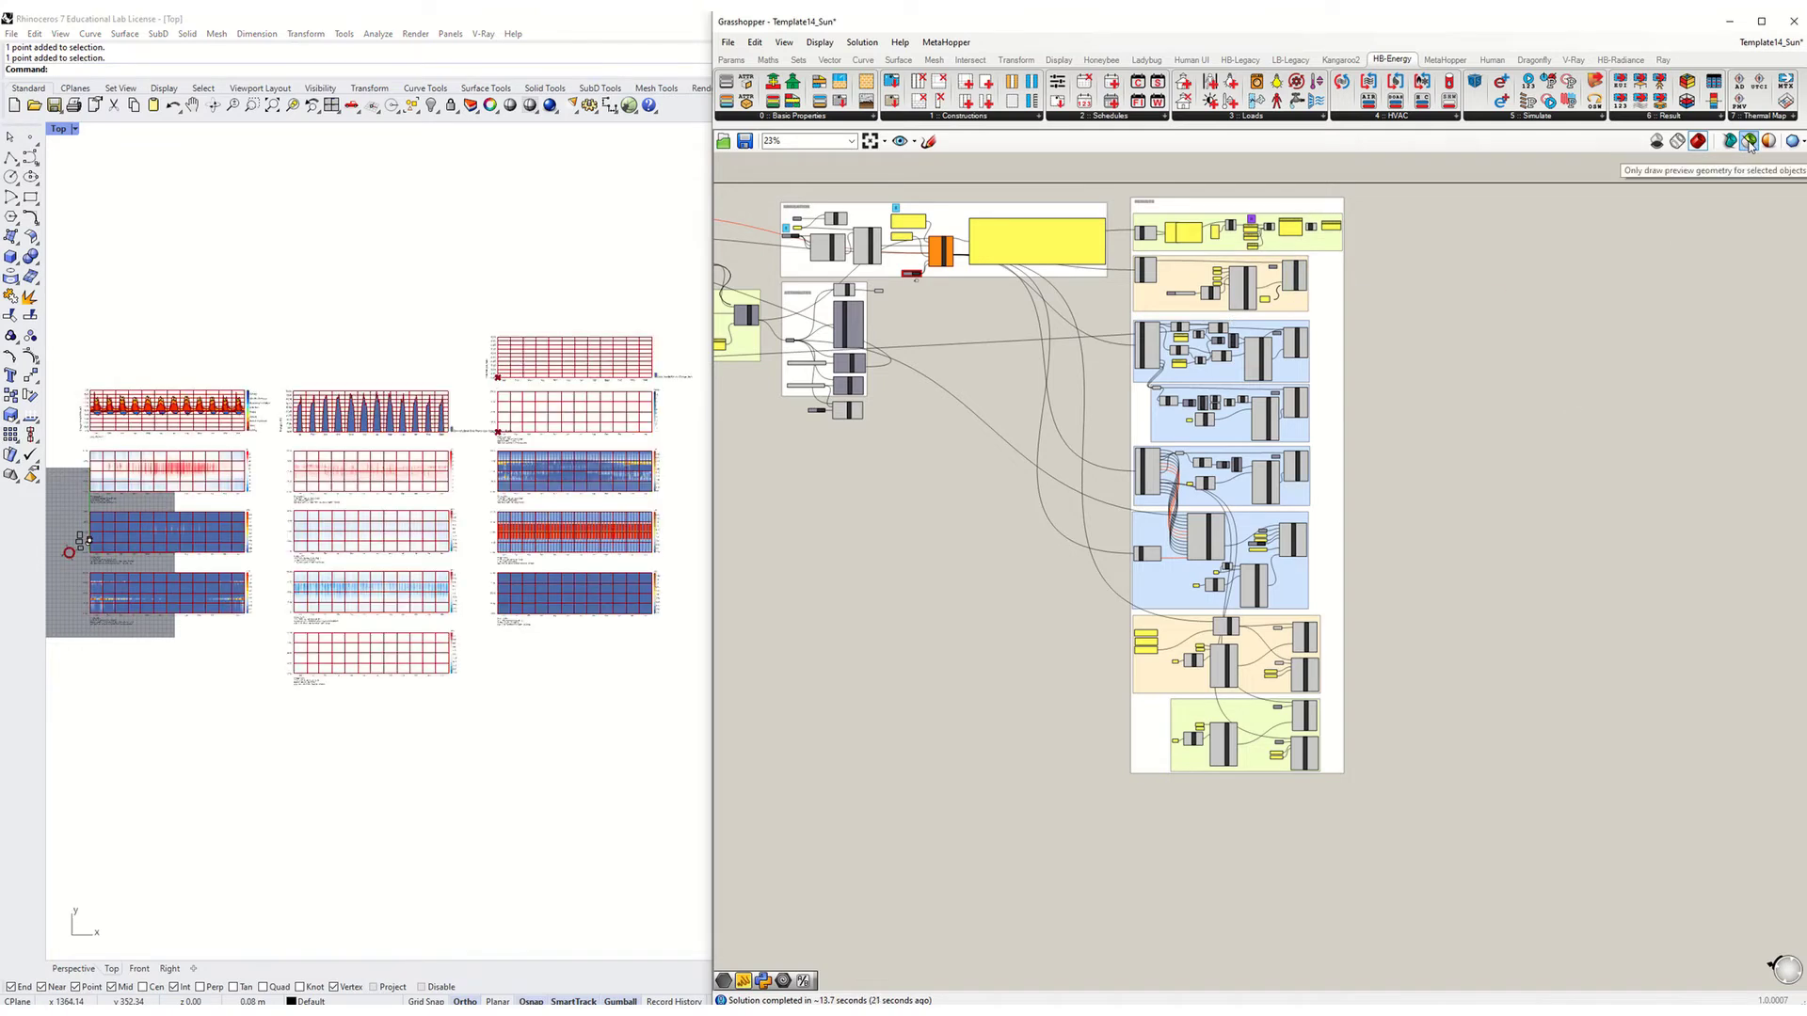
click(1748, 141)
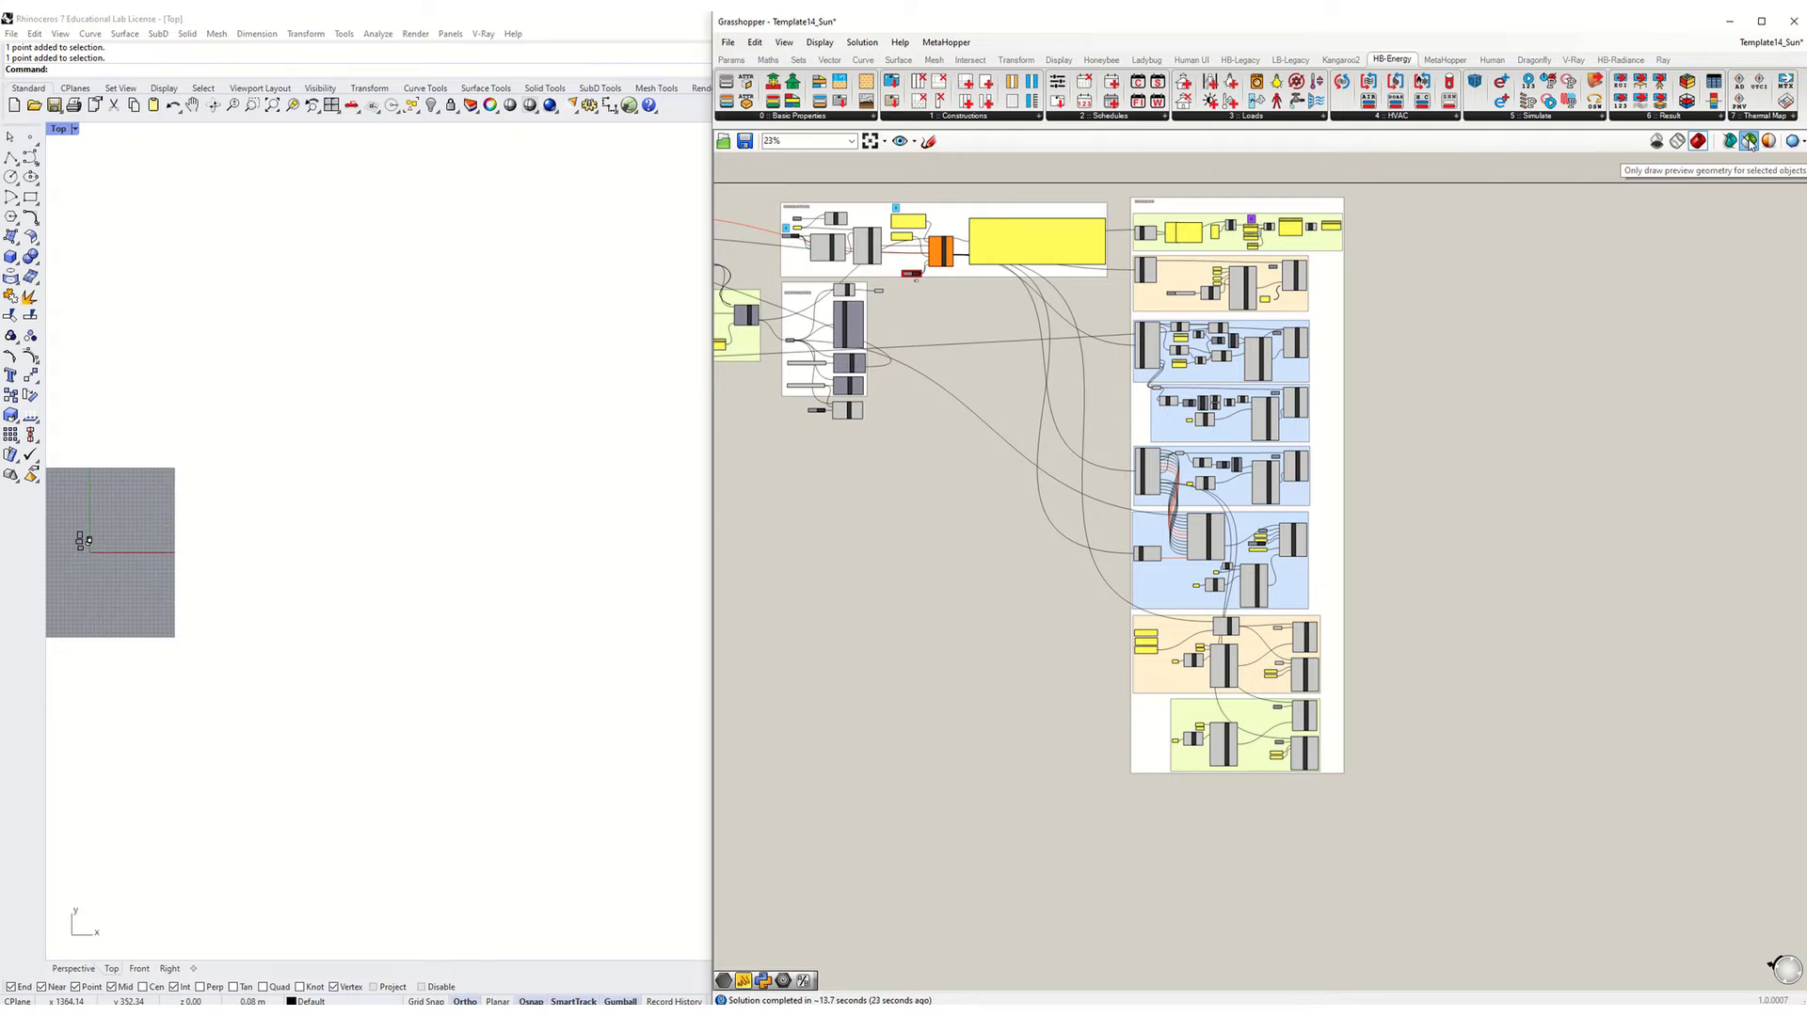
Preview each results group's plot components individually, from the first HourlyPlot down to the last group.
click(1296, 275)
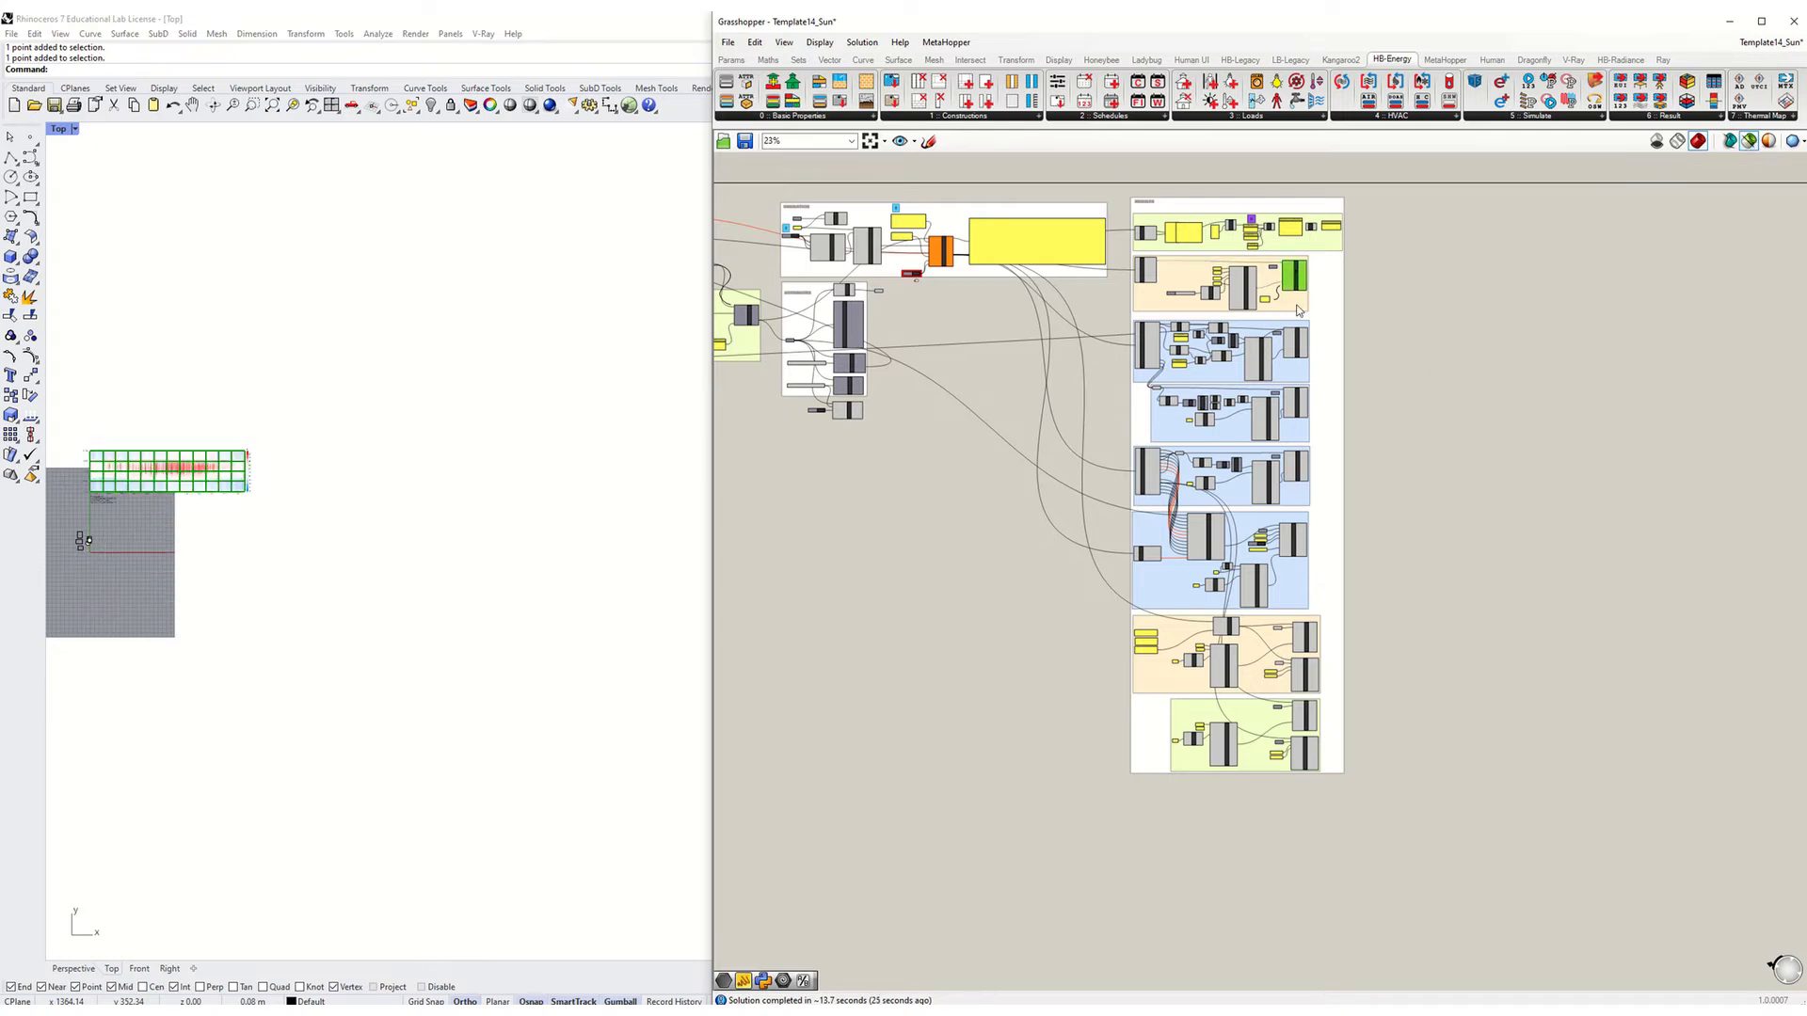
click(1298, 348)
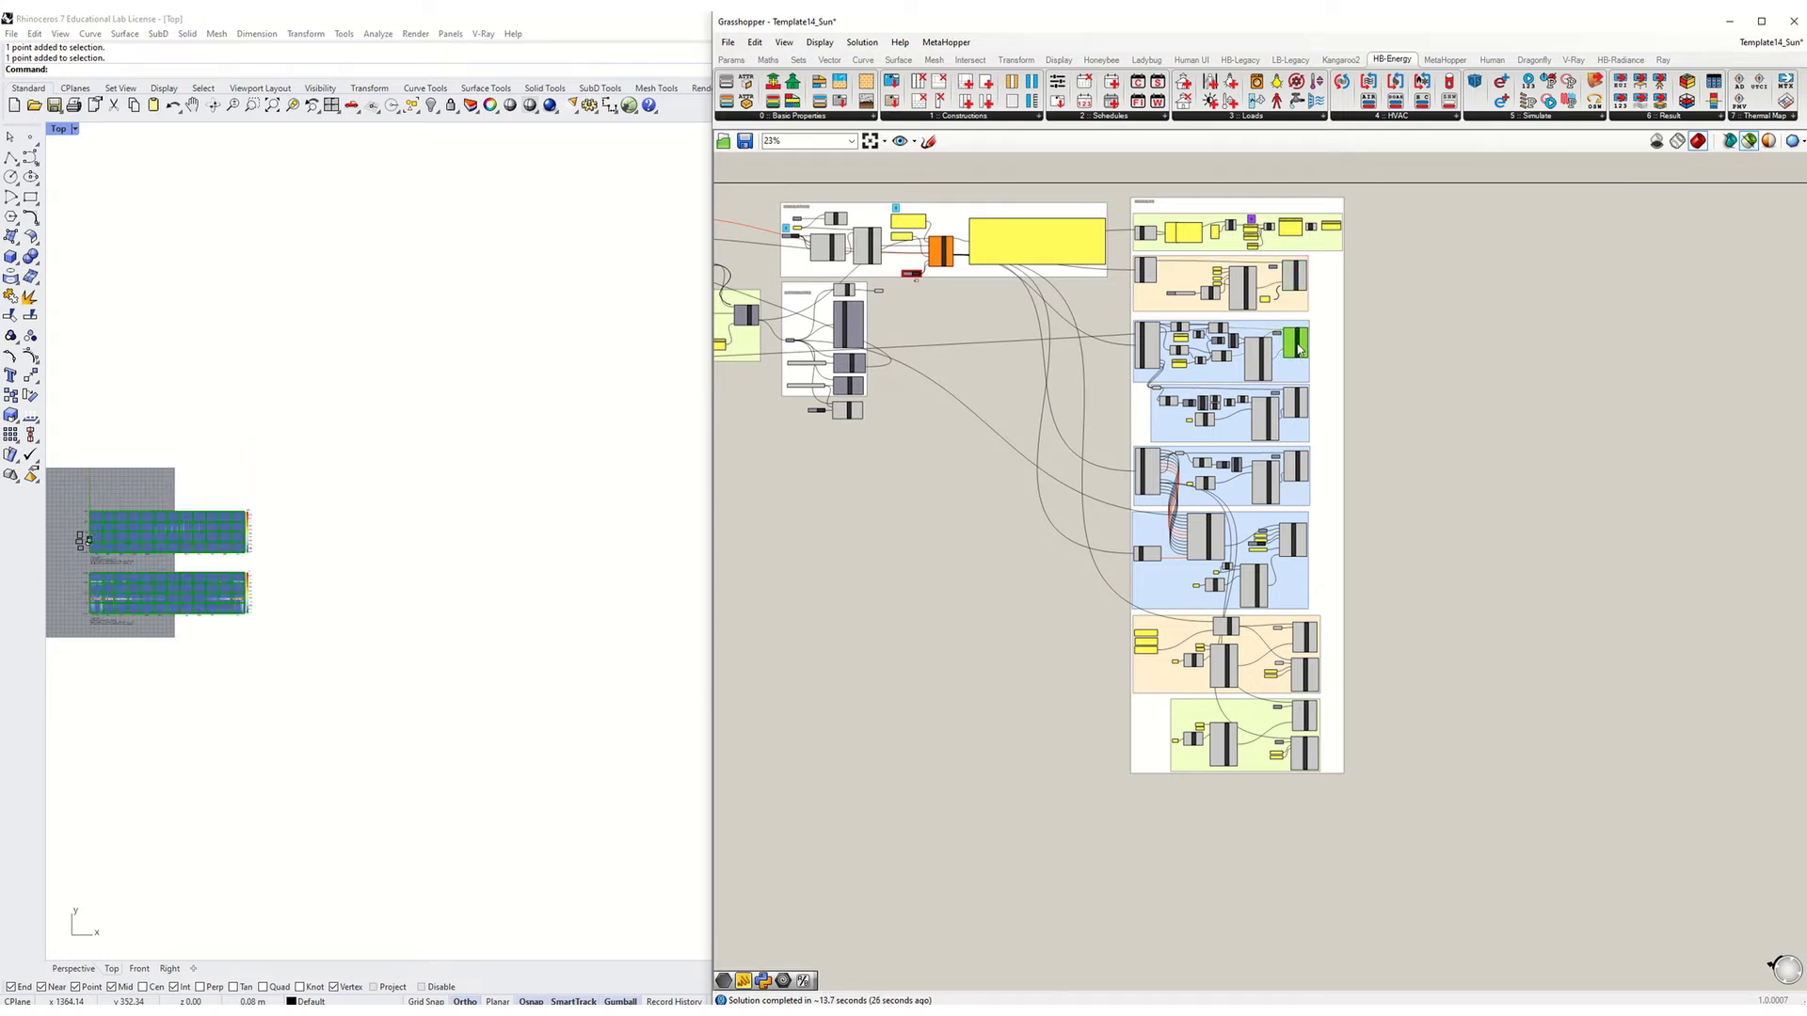
click(1294, 408)
click(1297, 471)
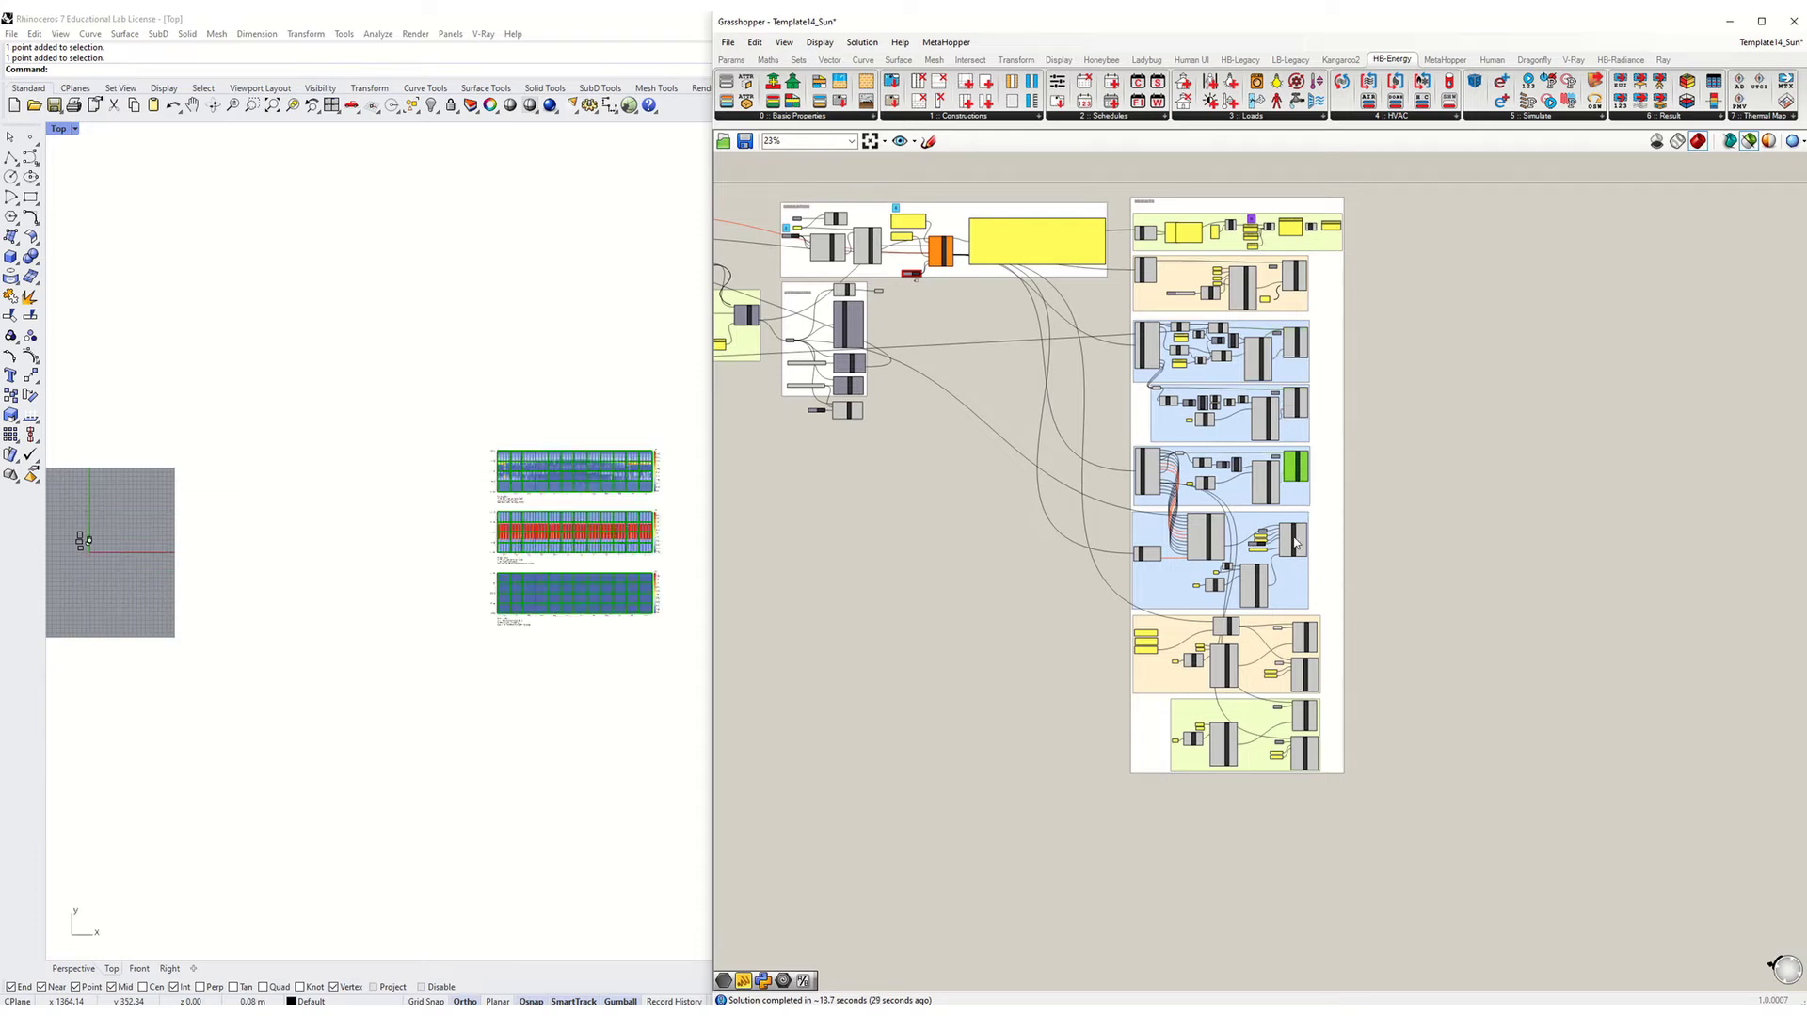
click(1294, 539)
click(1308, 645)
click(1306, 684)
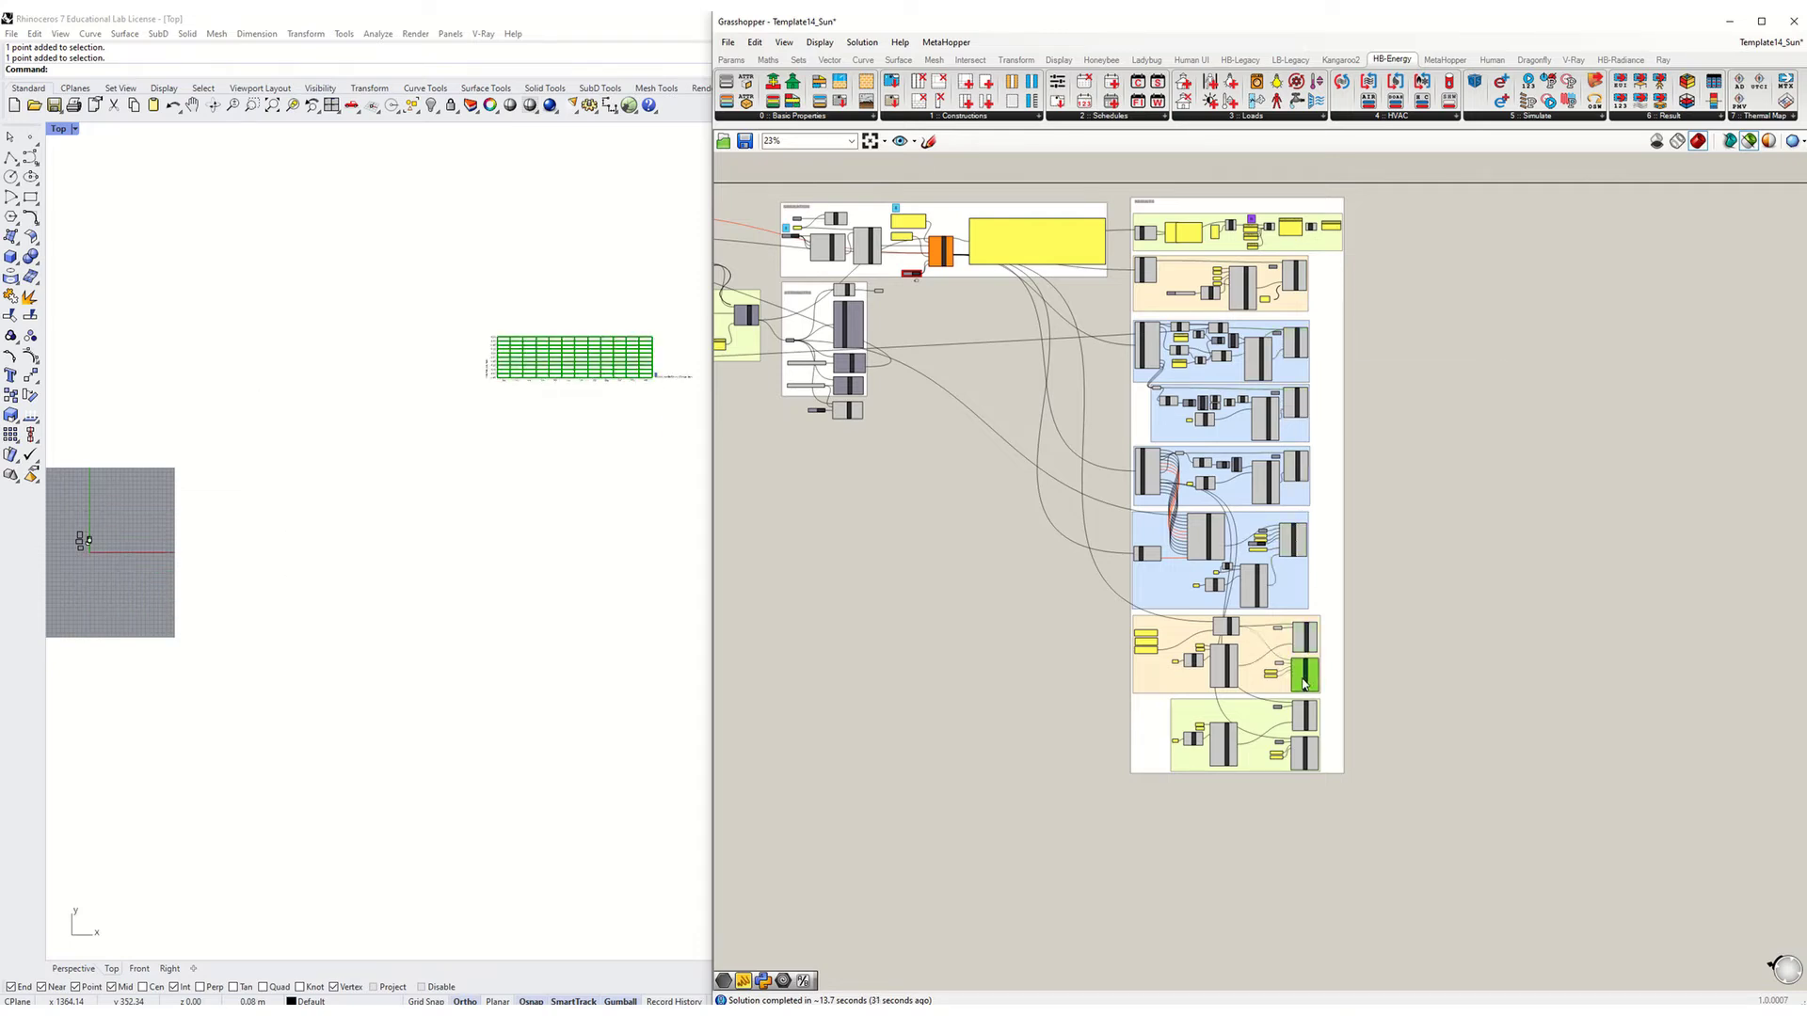
click(1307, 724)
click(1309, 761)
click(1559, 395)
Minimize the Grasshopper window and examine the result plots in Rhino's Top viewport.
click(1734, 24)
scroll(133, 547, up, 12)
scroll(1139, 510, down, 3)
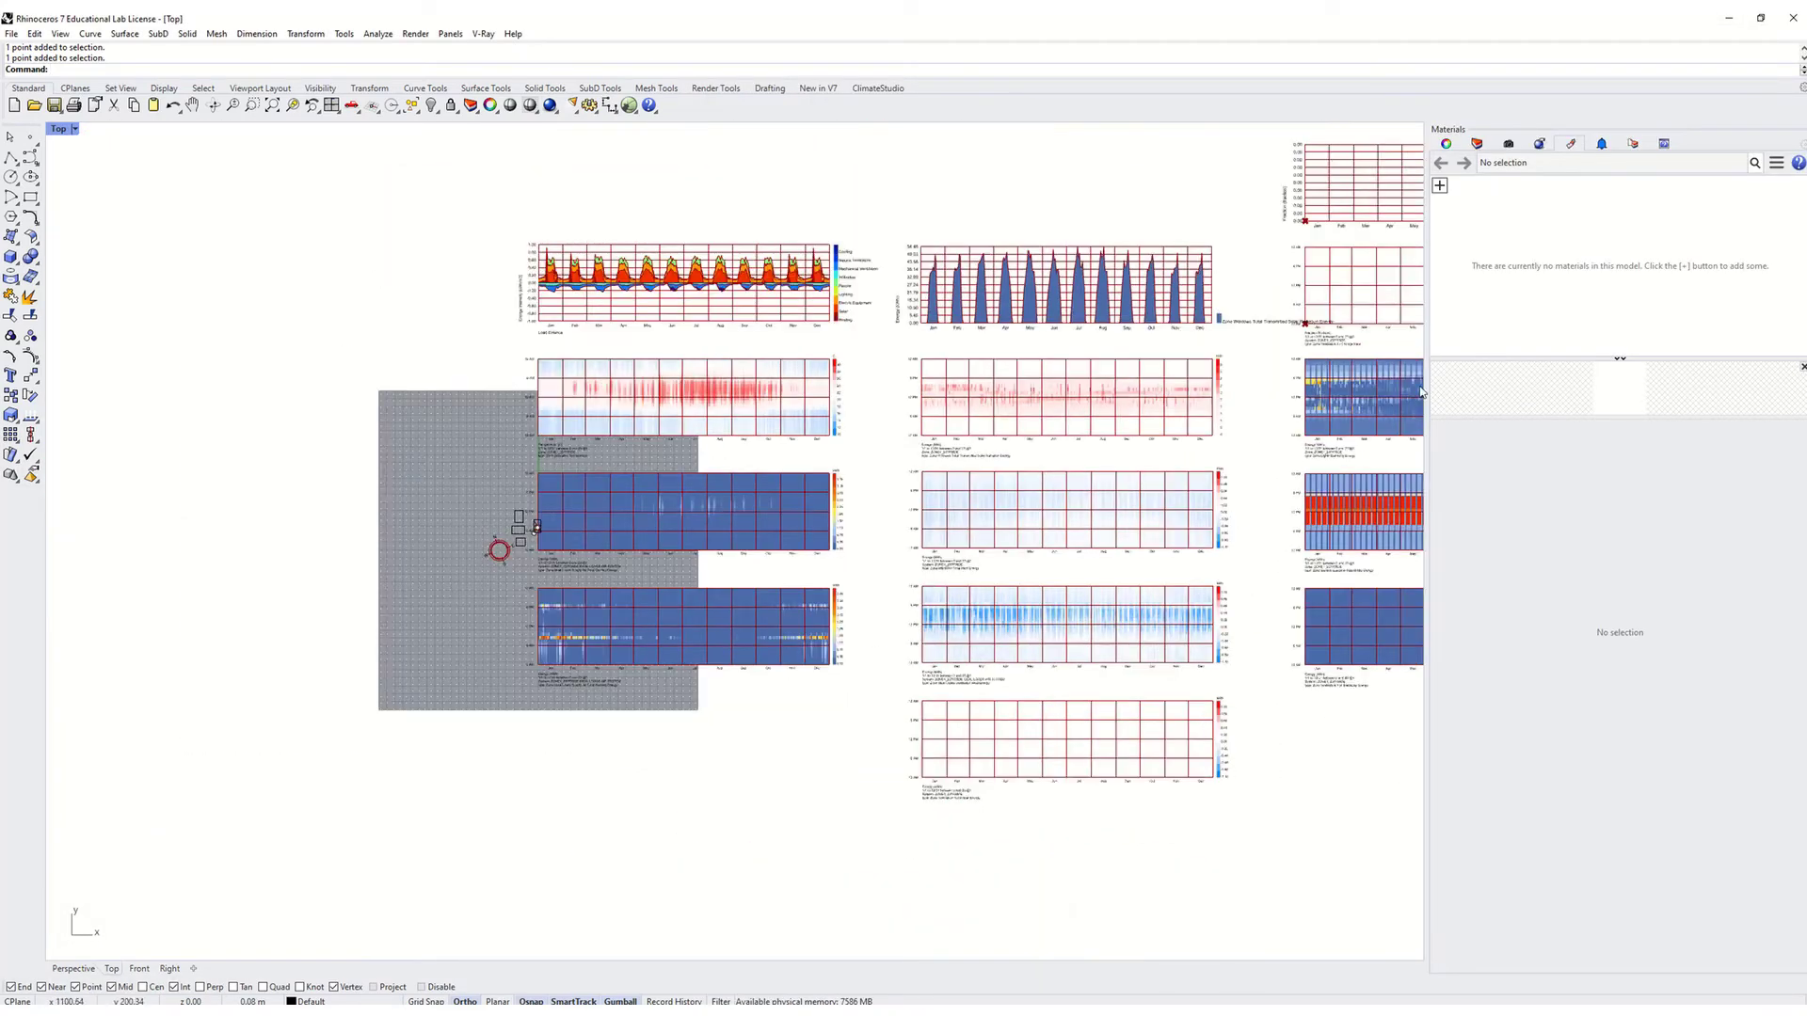
Narrow the Materials panel so the Top viewport shows more of the result plots.
drag(1427, 383, 1682, 383)
scroll(355, 525, down, 1)
scroll(707, 429, up, 2)
scroll(708, 429, up, 2)
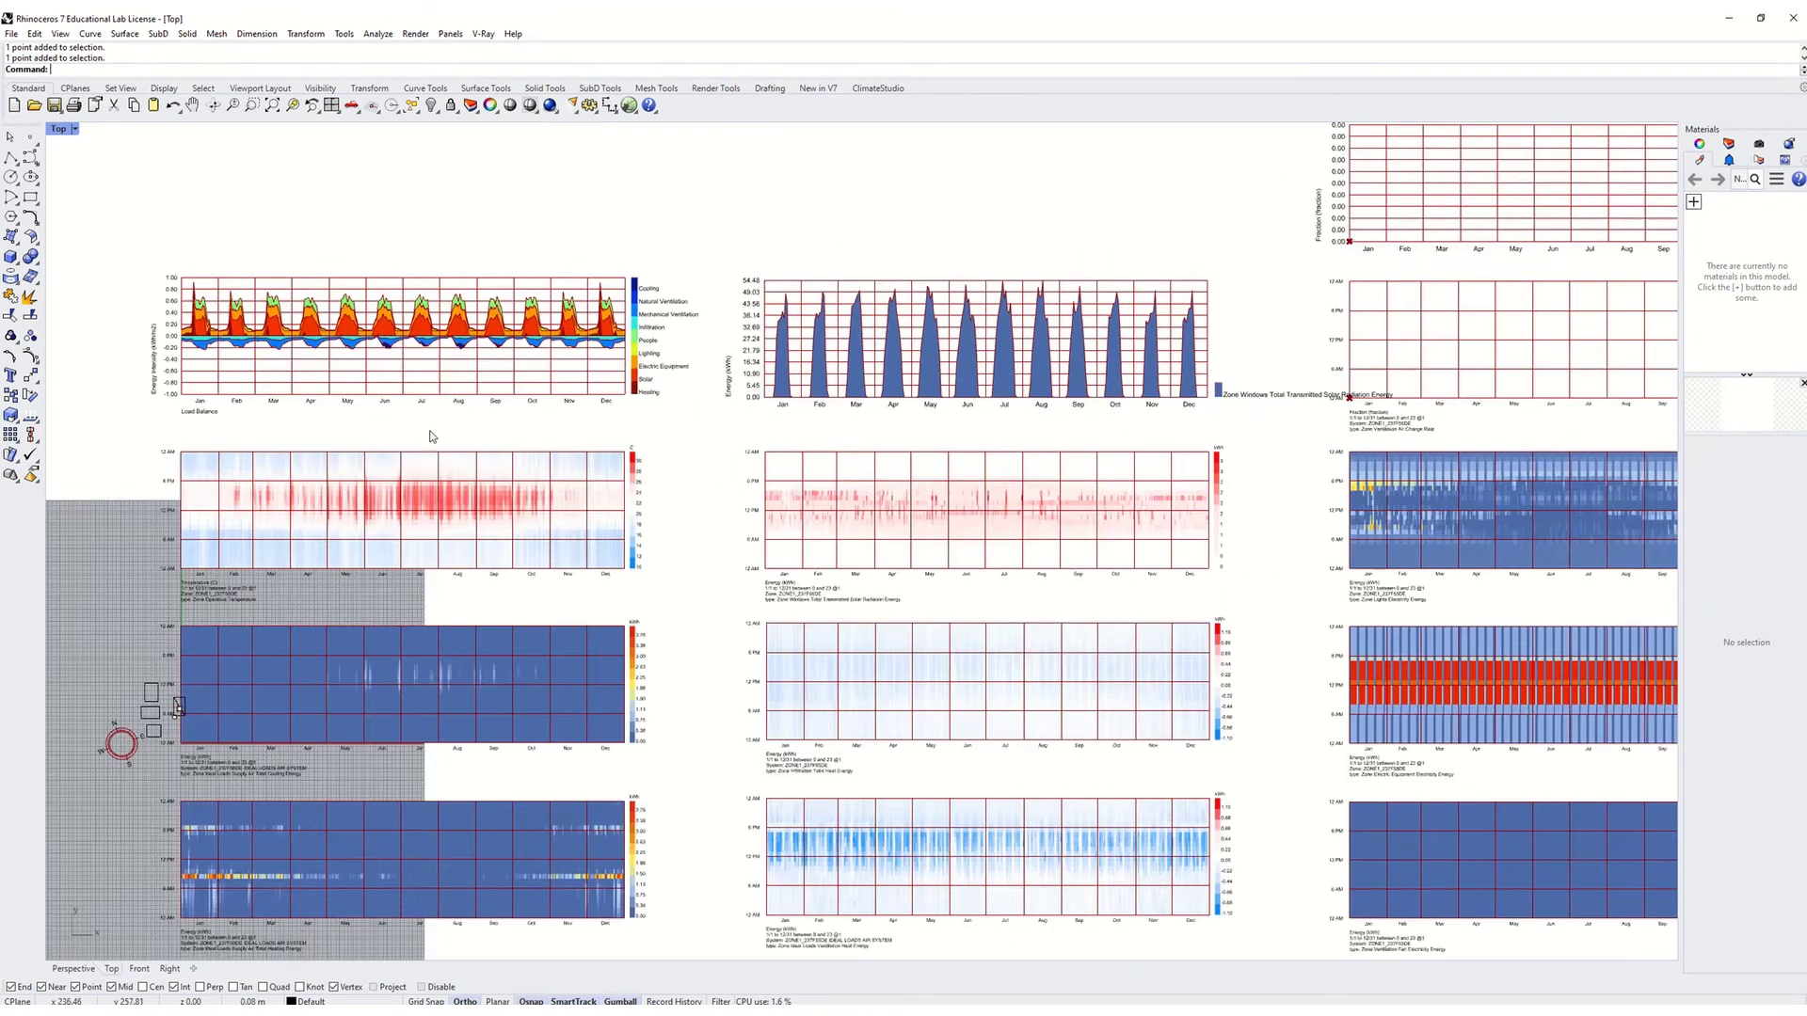
Examine the load balance chart and the operative temperature, cooling and heating energy plots in the first column.
scroll(672, 429, down, 1)
scroll(405, 352, up, 4)
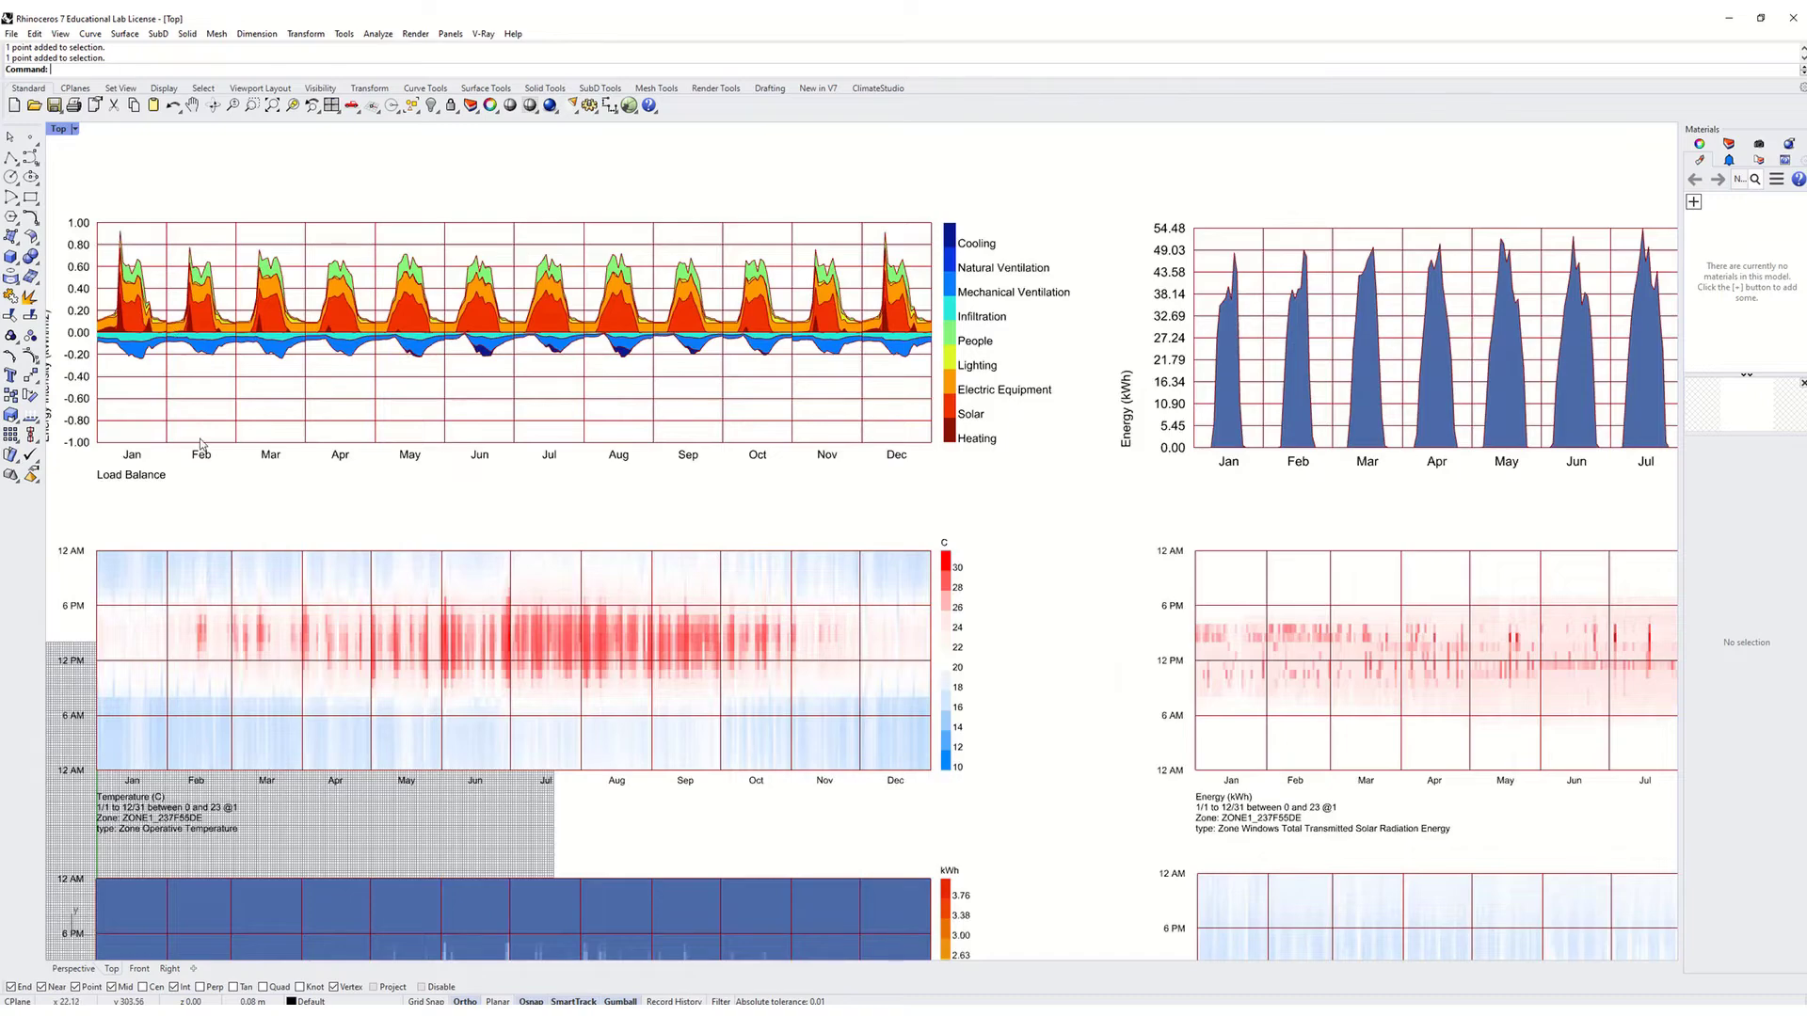
scroll(489, 327, down, 1)
scroll(468, 581, up, 3)
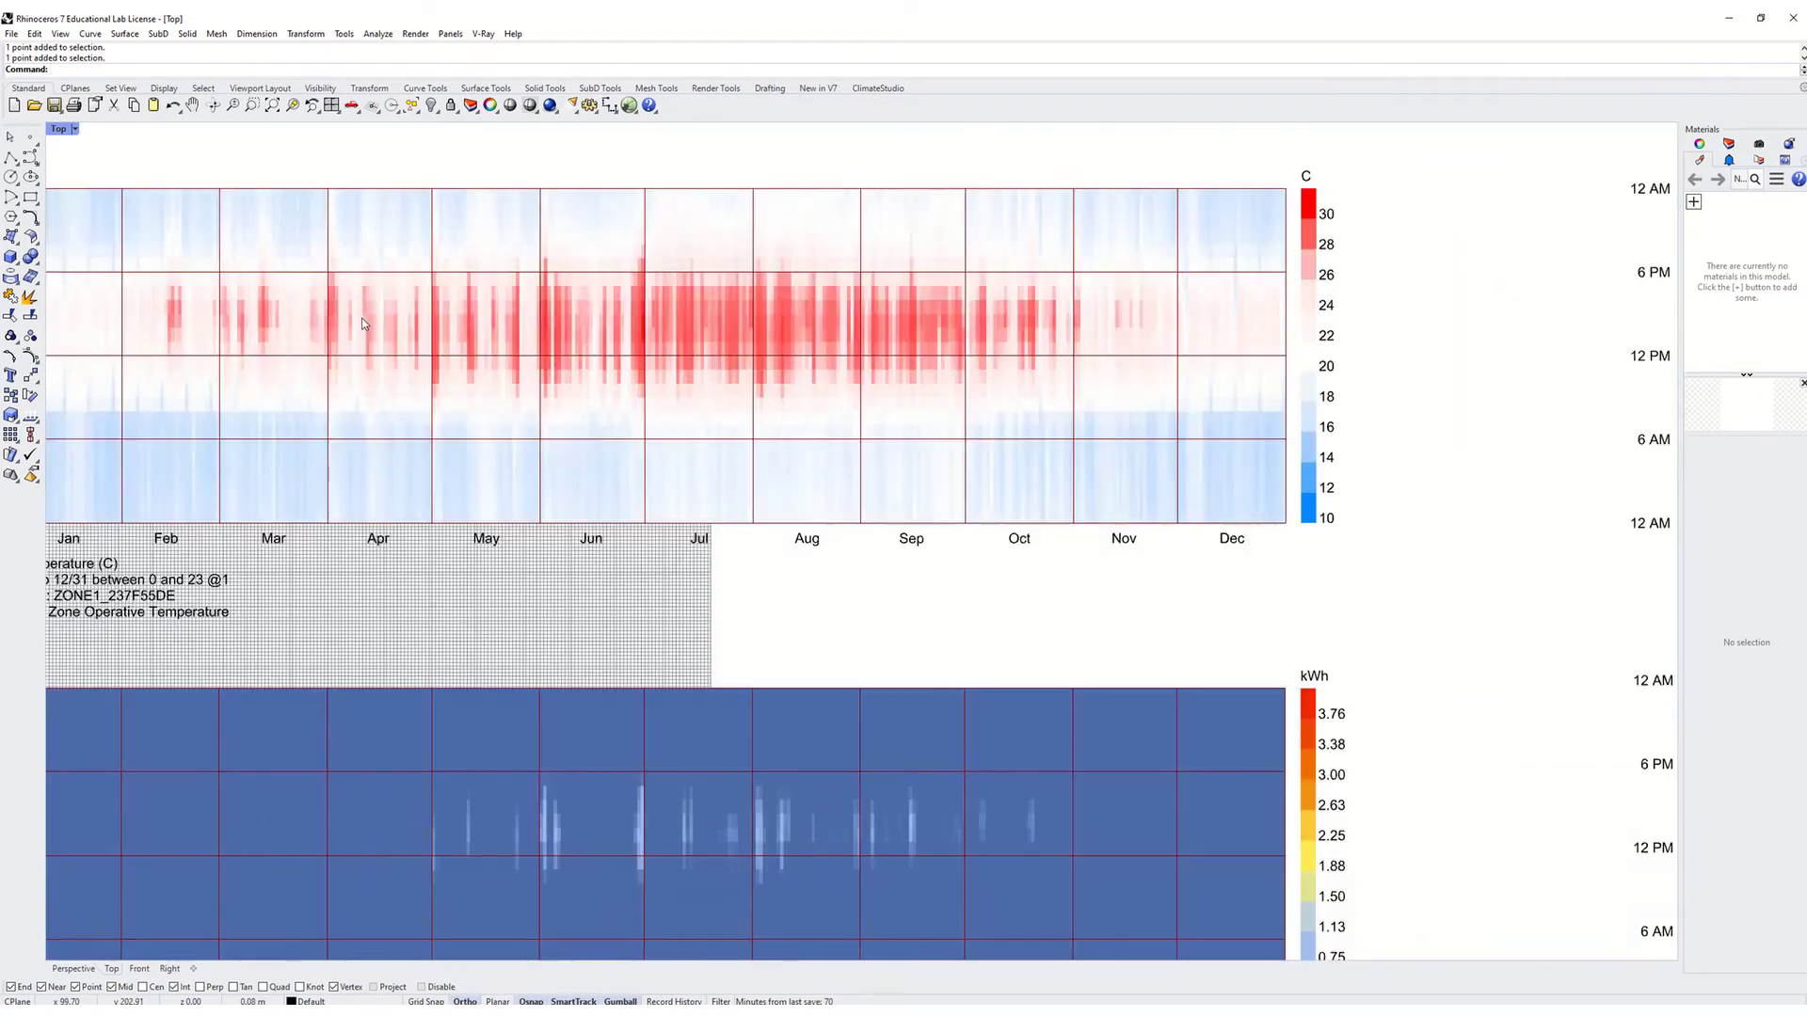
scroll(444, 415, down, 1)
scroll(444, 415, down, 3)
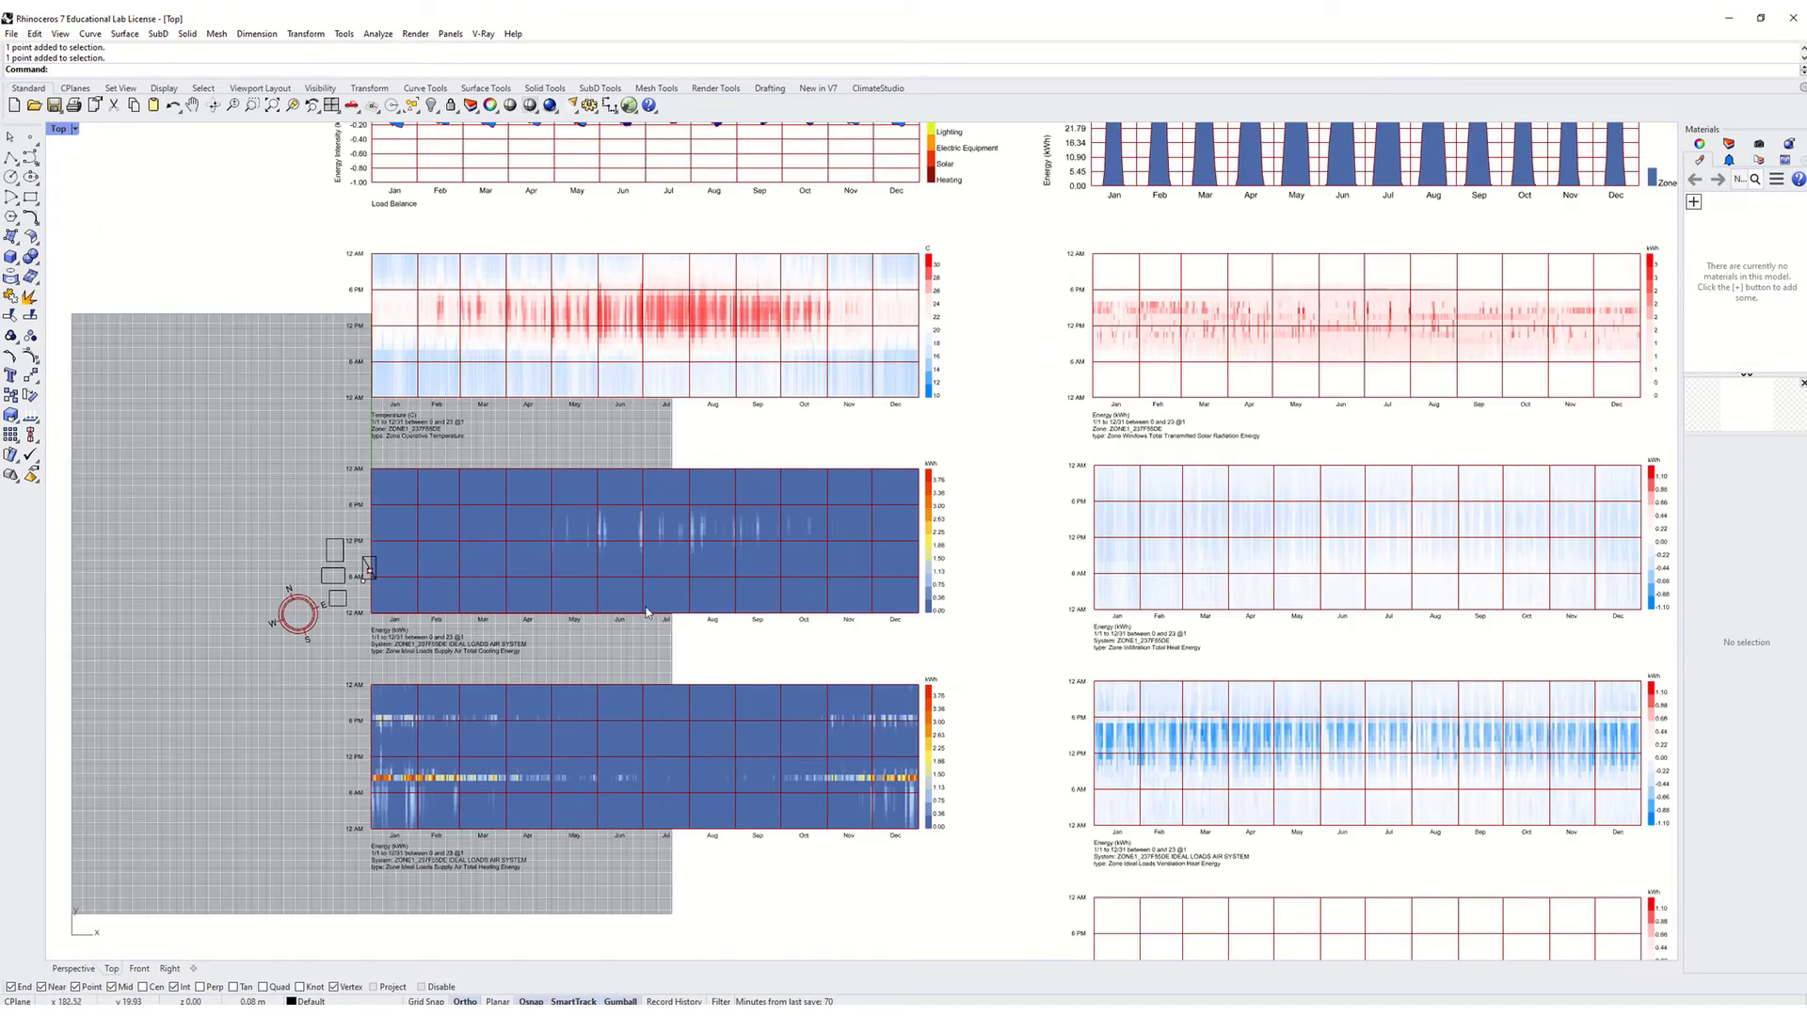
scroll(722, 614, up, 2)
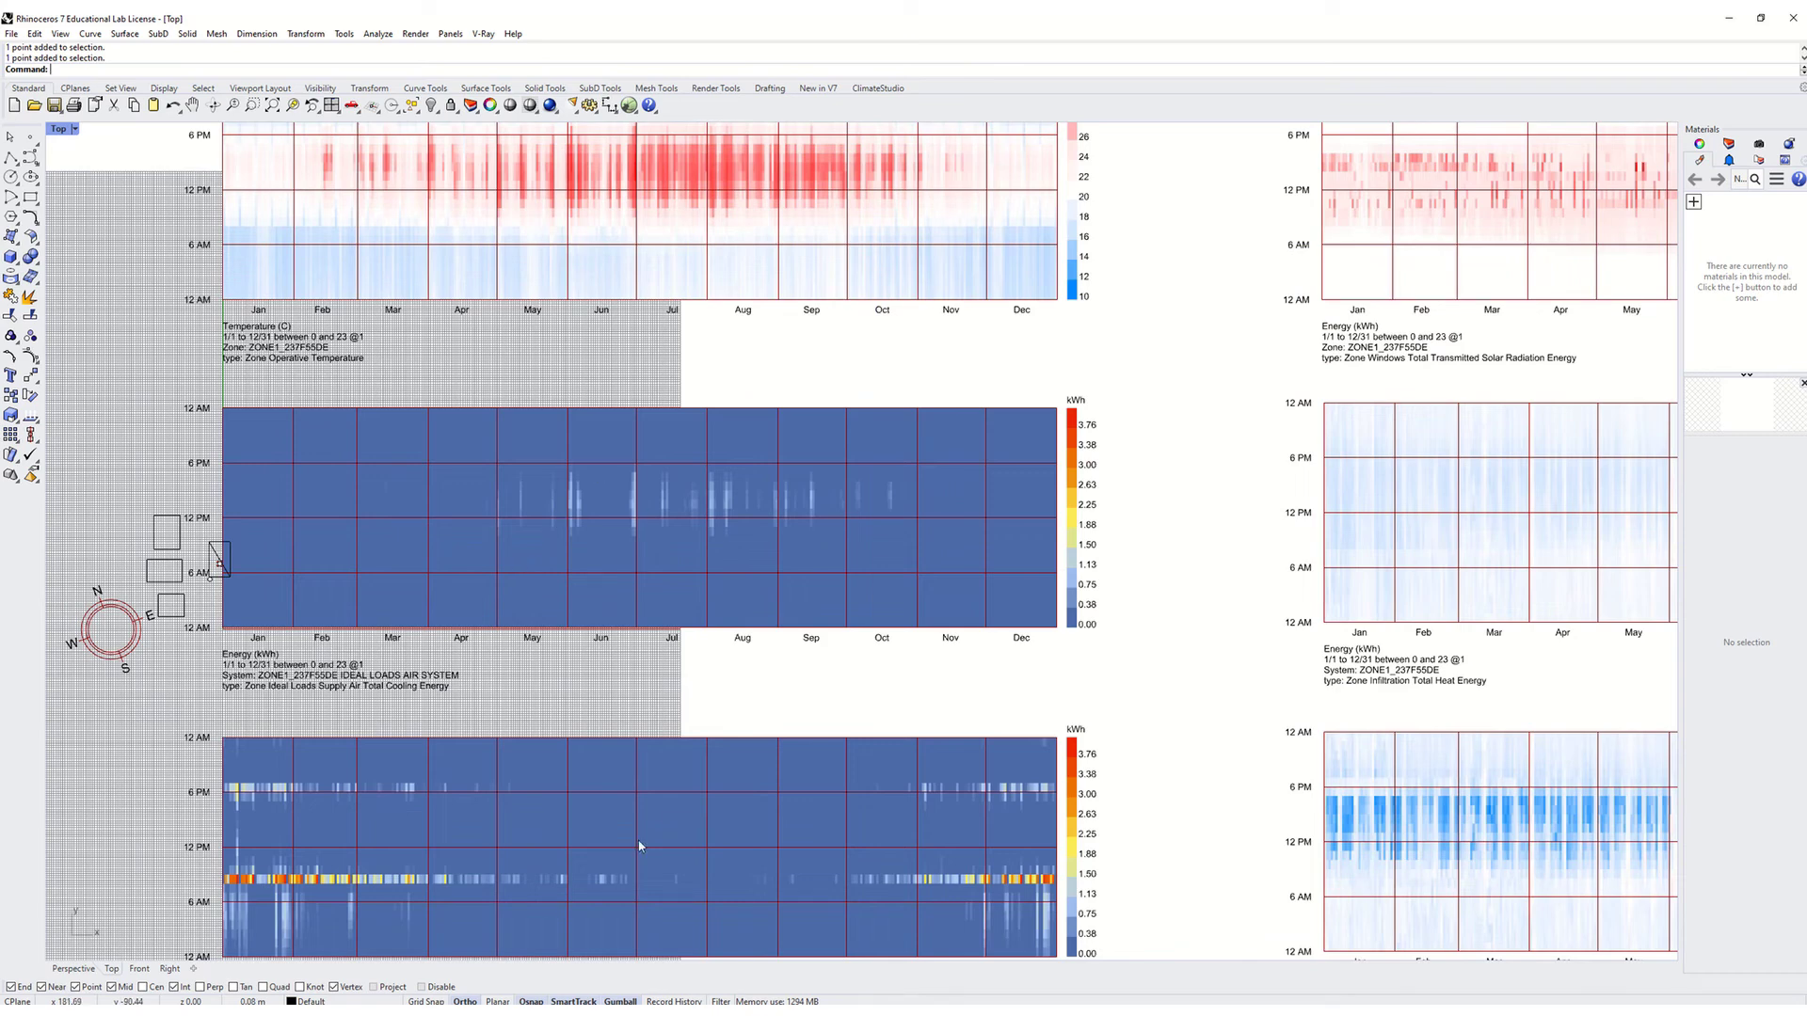
right_drag(343, 825, 233, 554)
scroll(488, 569, down, 4)
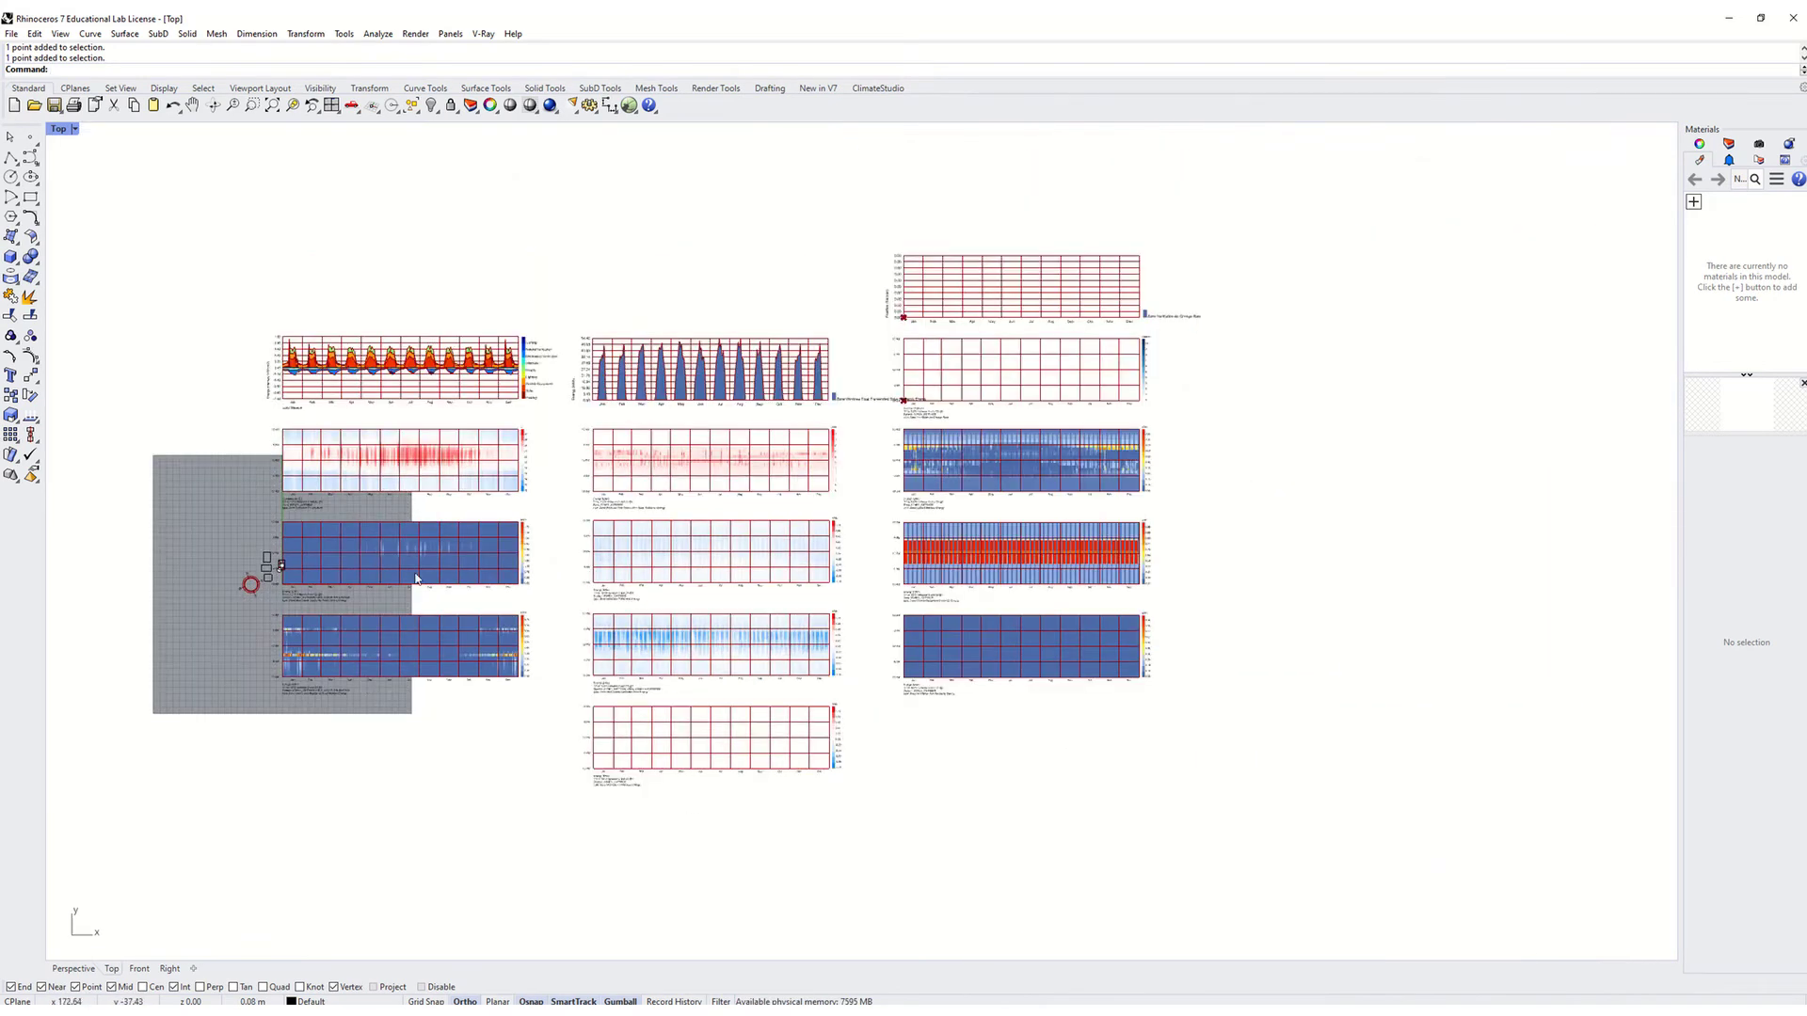
Examine the monthly chart and hourly plot of solar radiation energy transmitted through the zone's windows.
scroll(845, 502, up, 4)
right_drag(794, 404, 811, 325)
right_drag(786, 435, 763, 395)
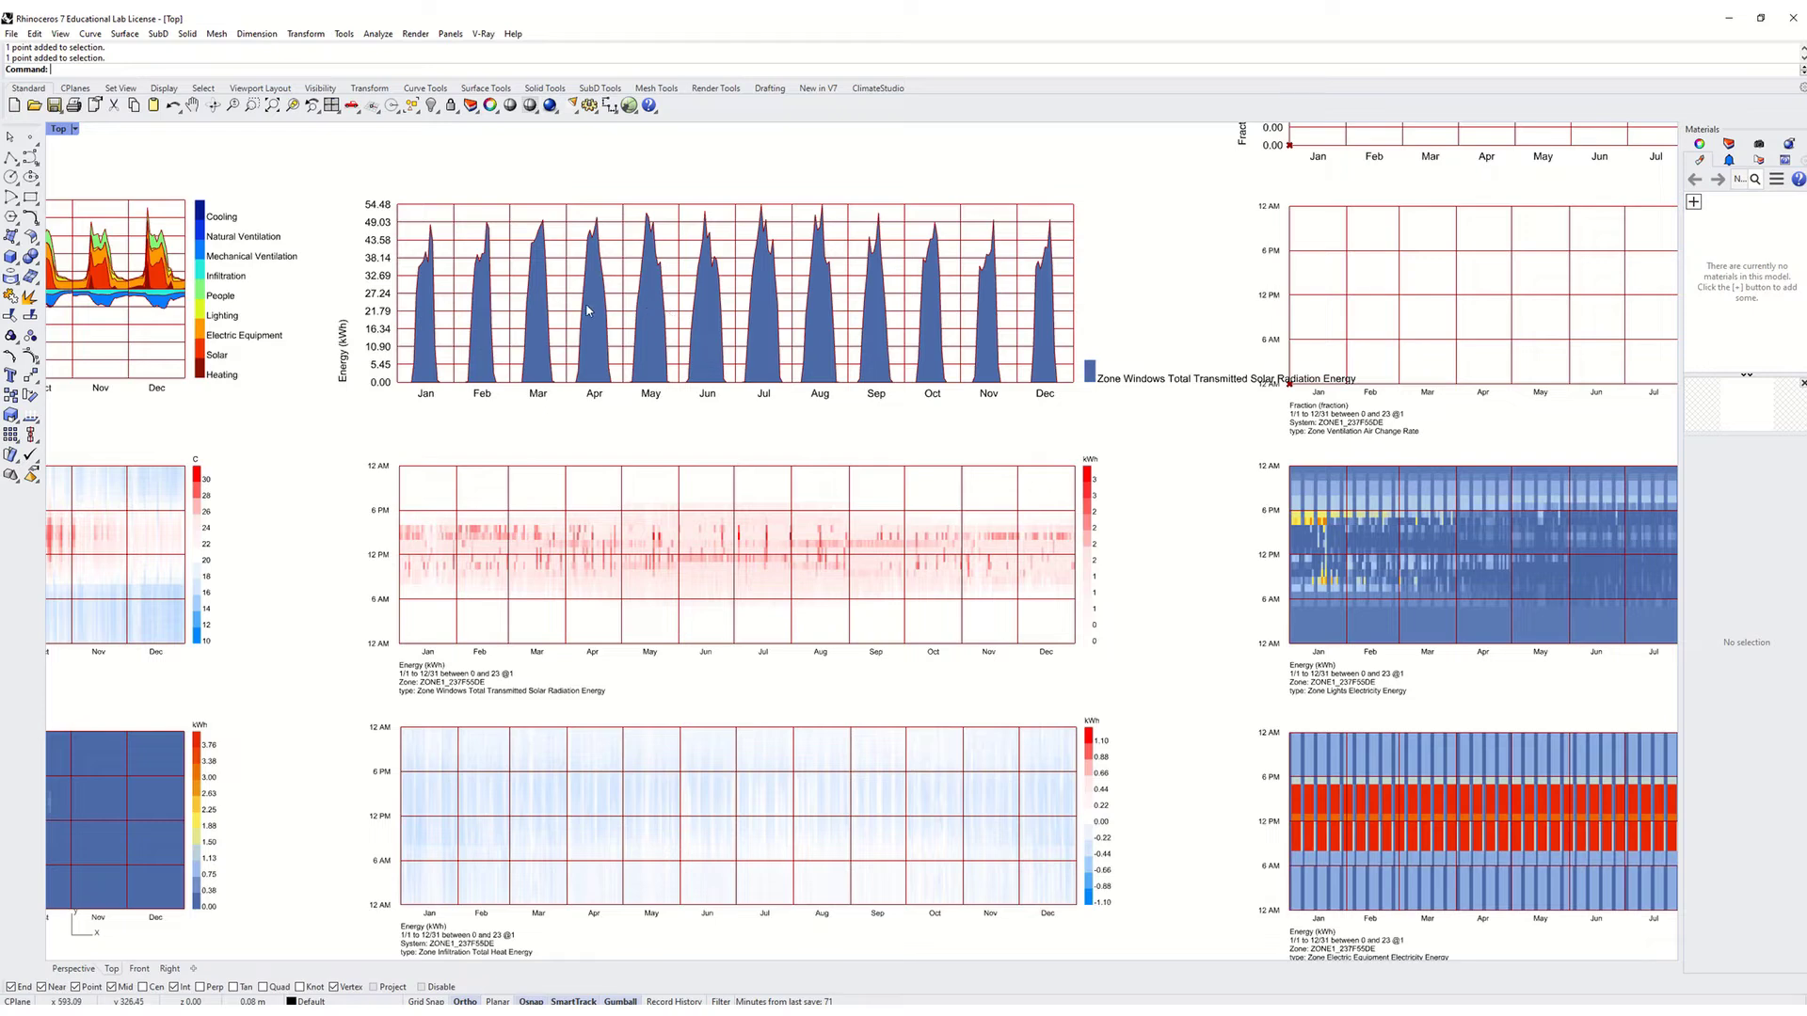
right_drag(649, 568, 647, 451)
scroll(660, 452, up, 2)
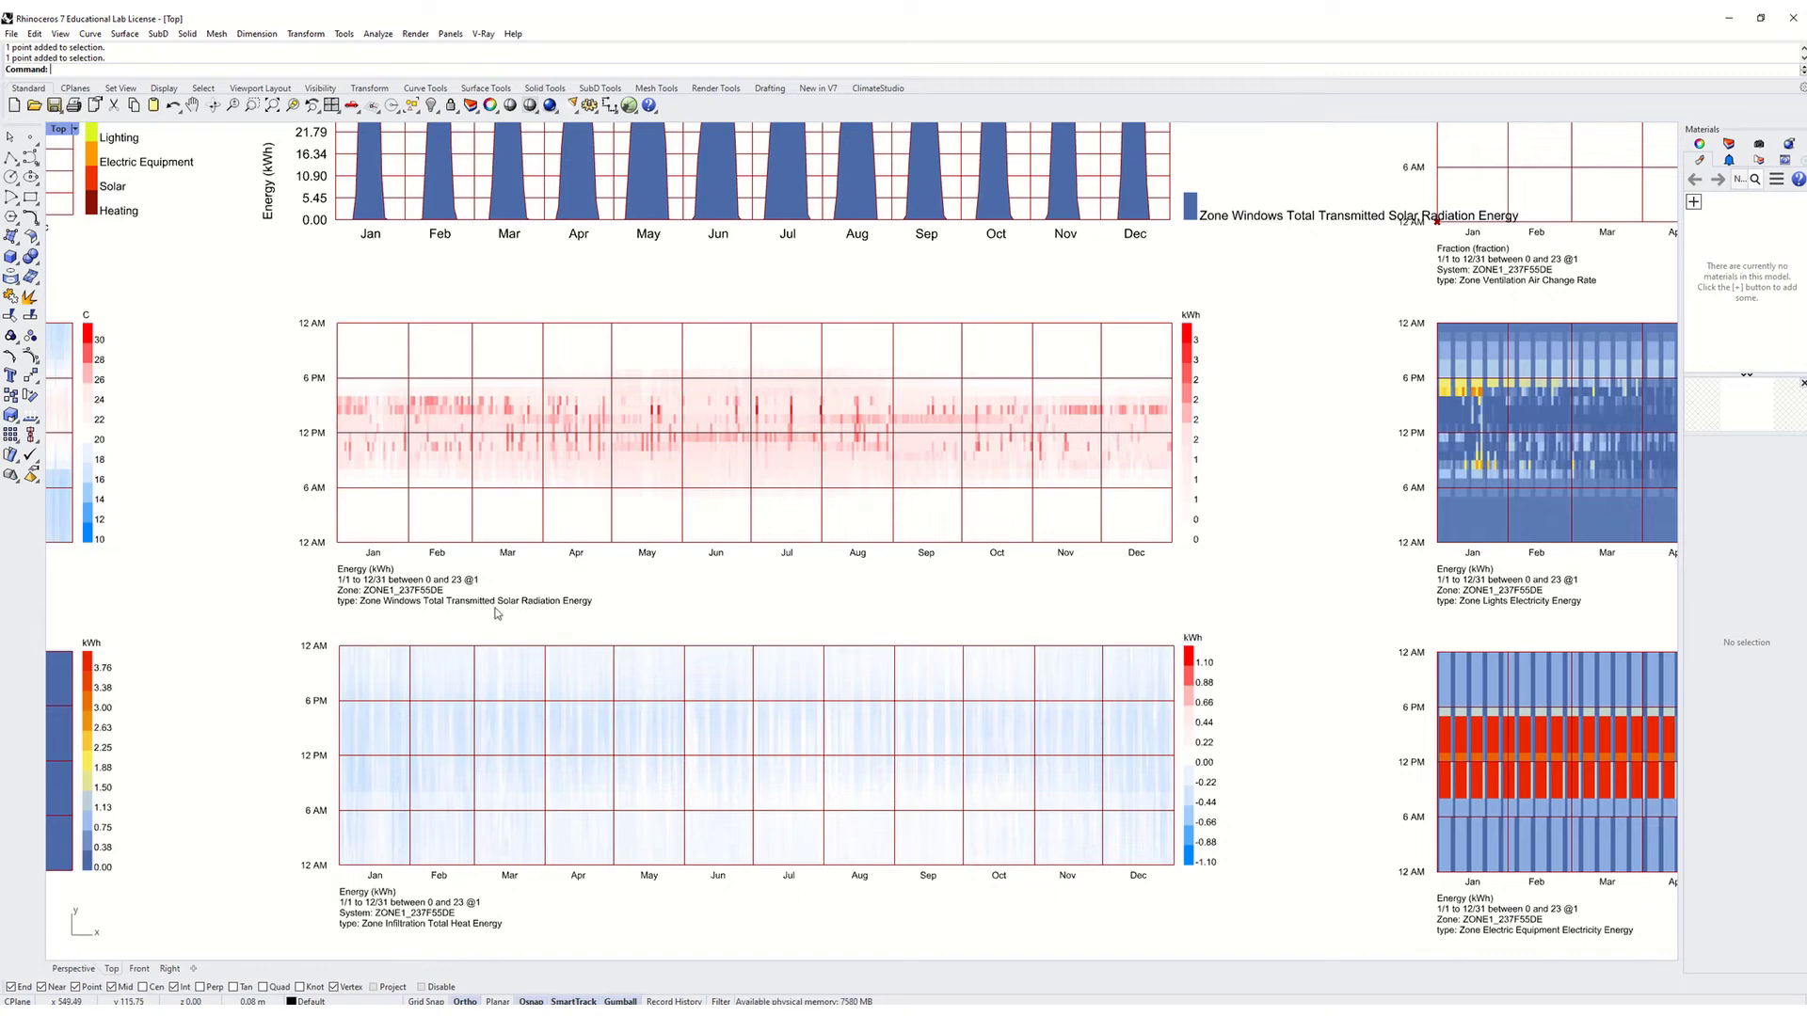
right_drag(800, 377, 854, 590)
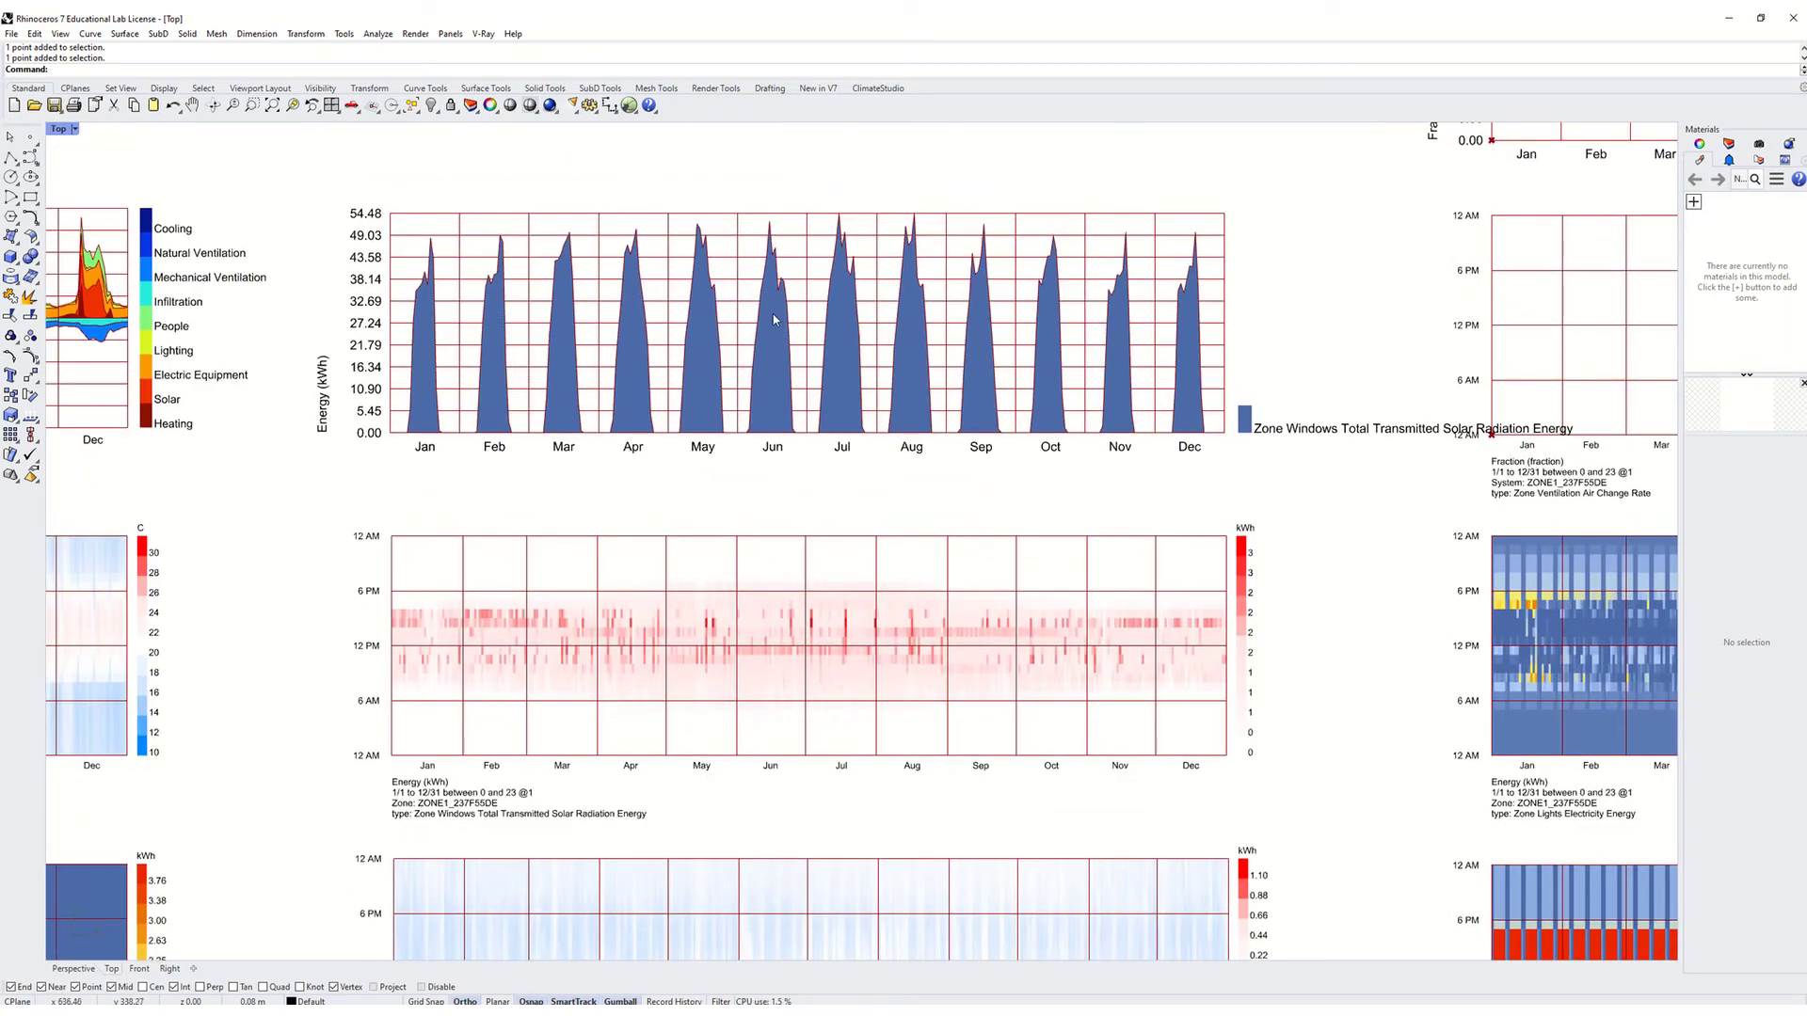
right_drag(714, 668, 677, 575)
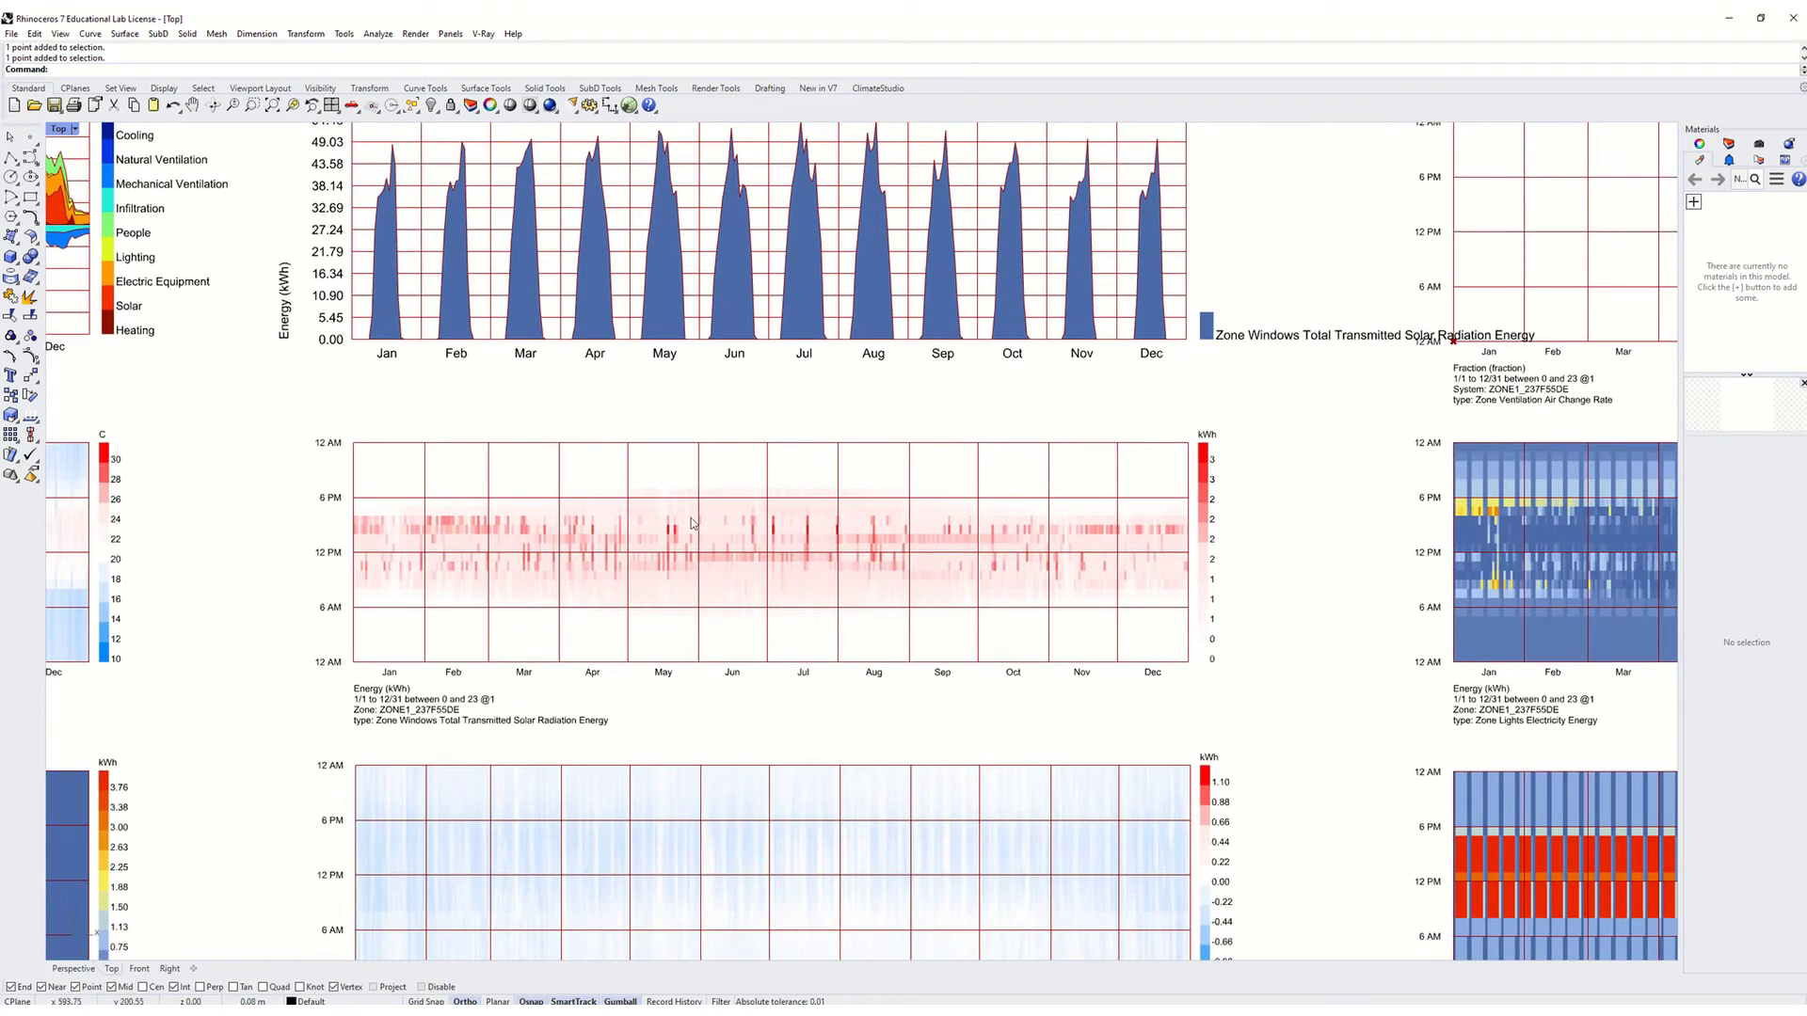
right_drag(819, 597, 831, 534)
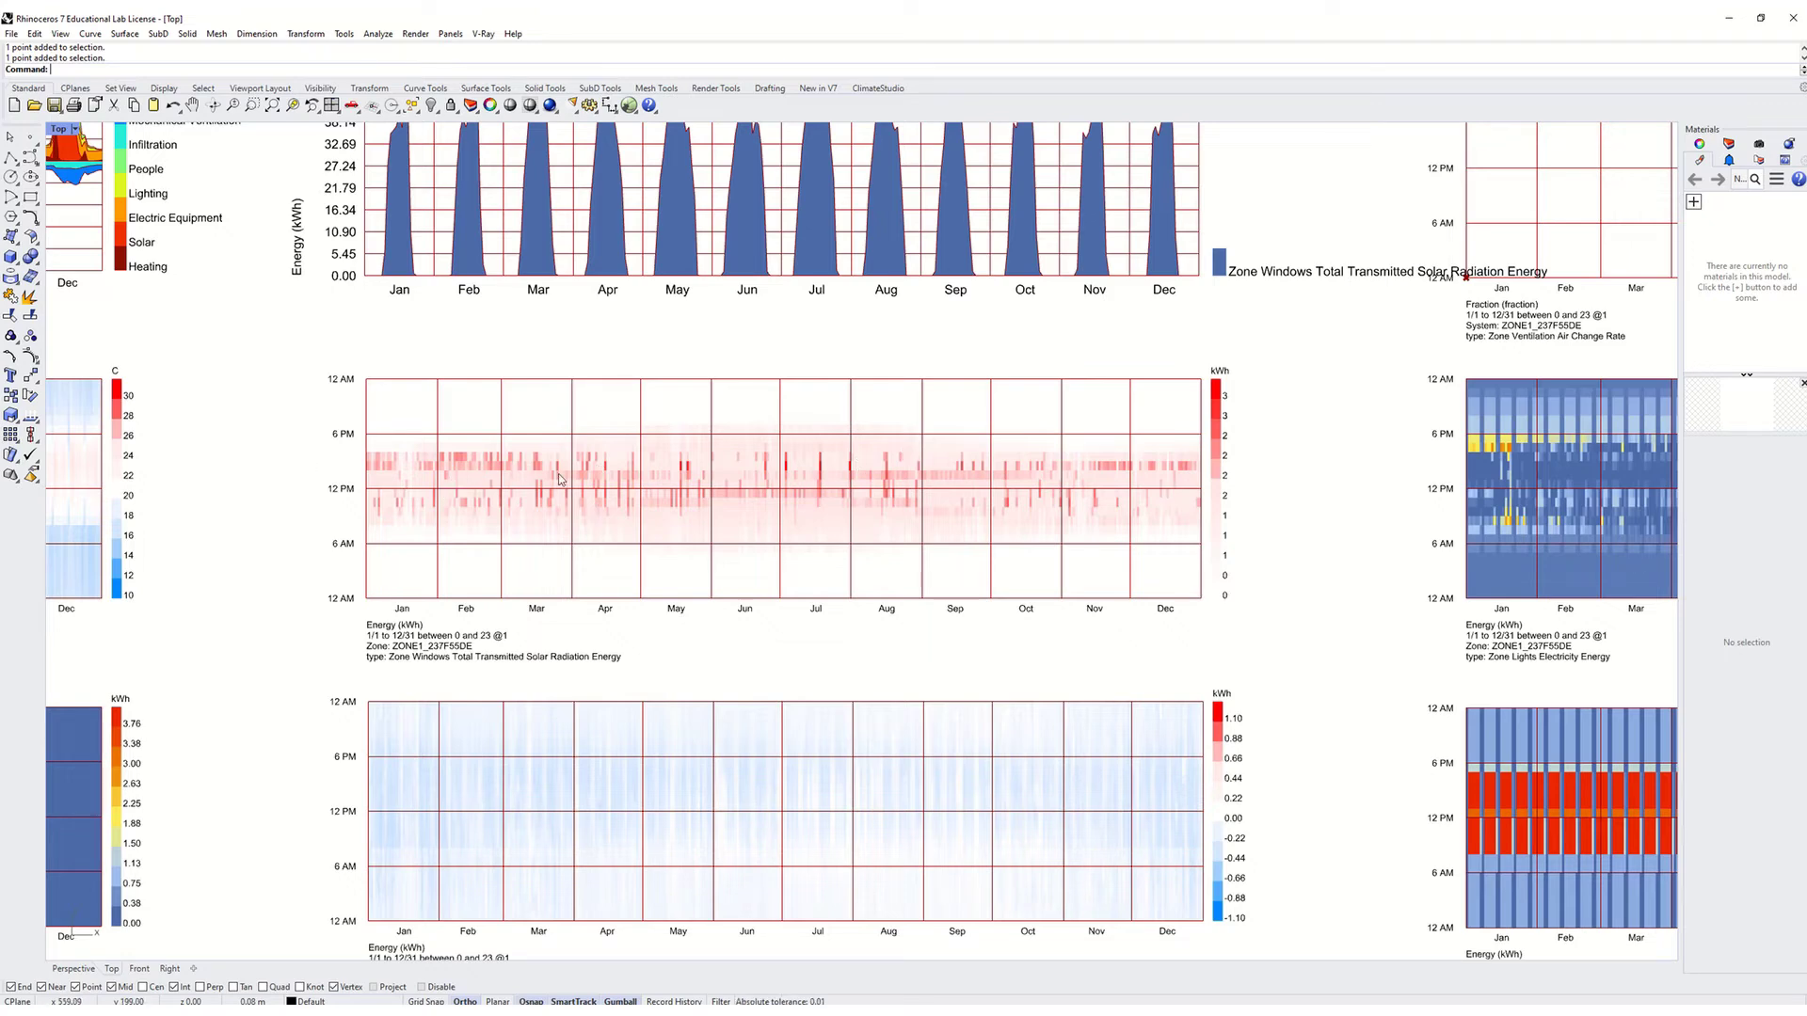
Examine the infiltration, ideal loads ventilation and zone ventilation heat energy plots in the second column.
right_drag(702, 612, 692, 281)
right_drag(567, 625, 627, 342)
right_drag(432, 666, 436, 632)
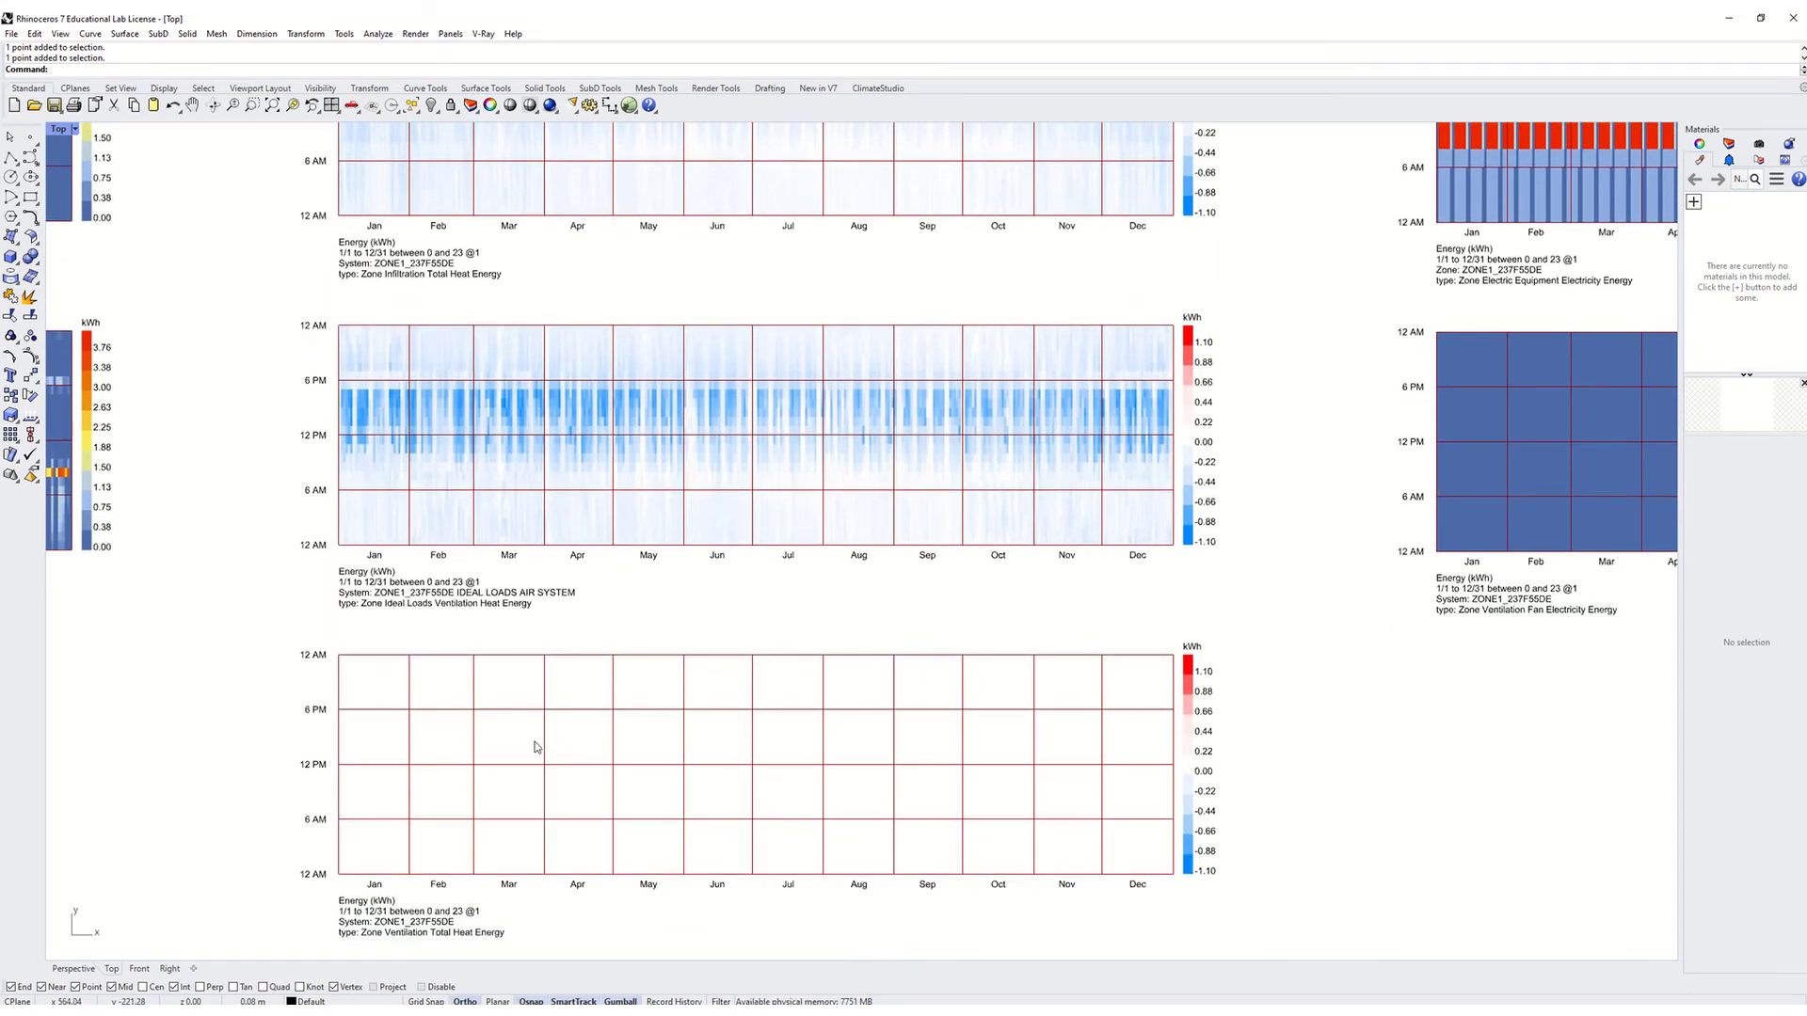
right_drag(561, 750, 596, 581)
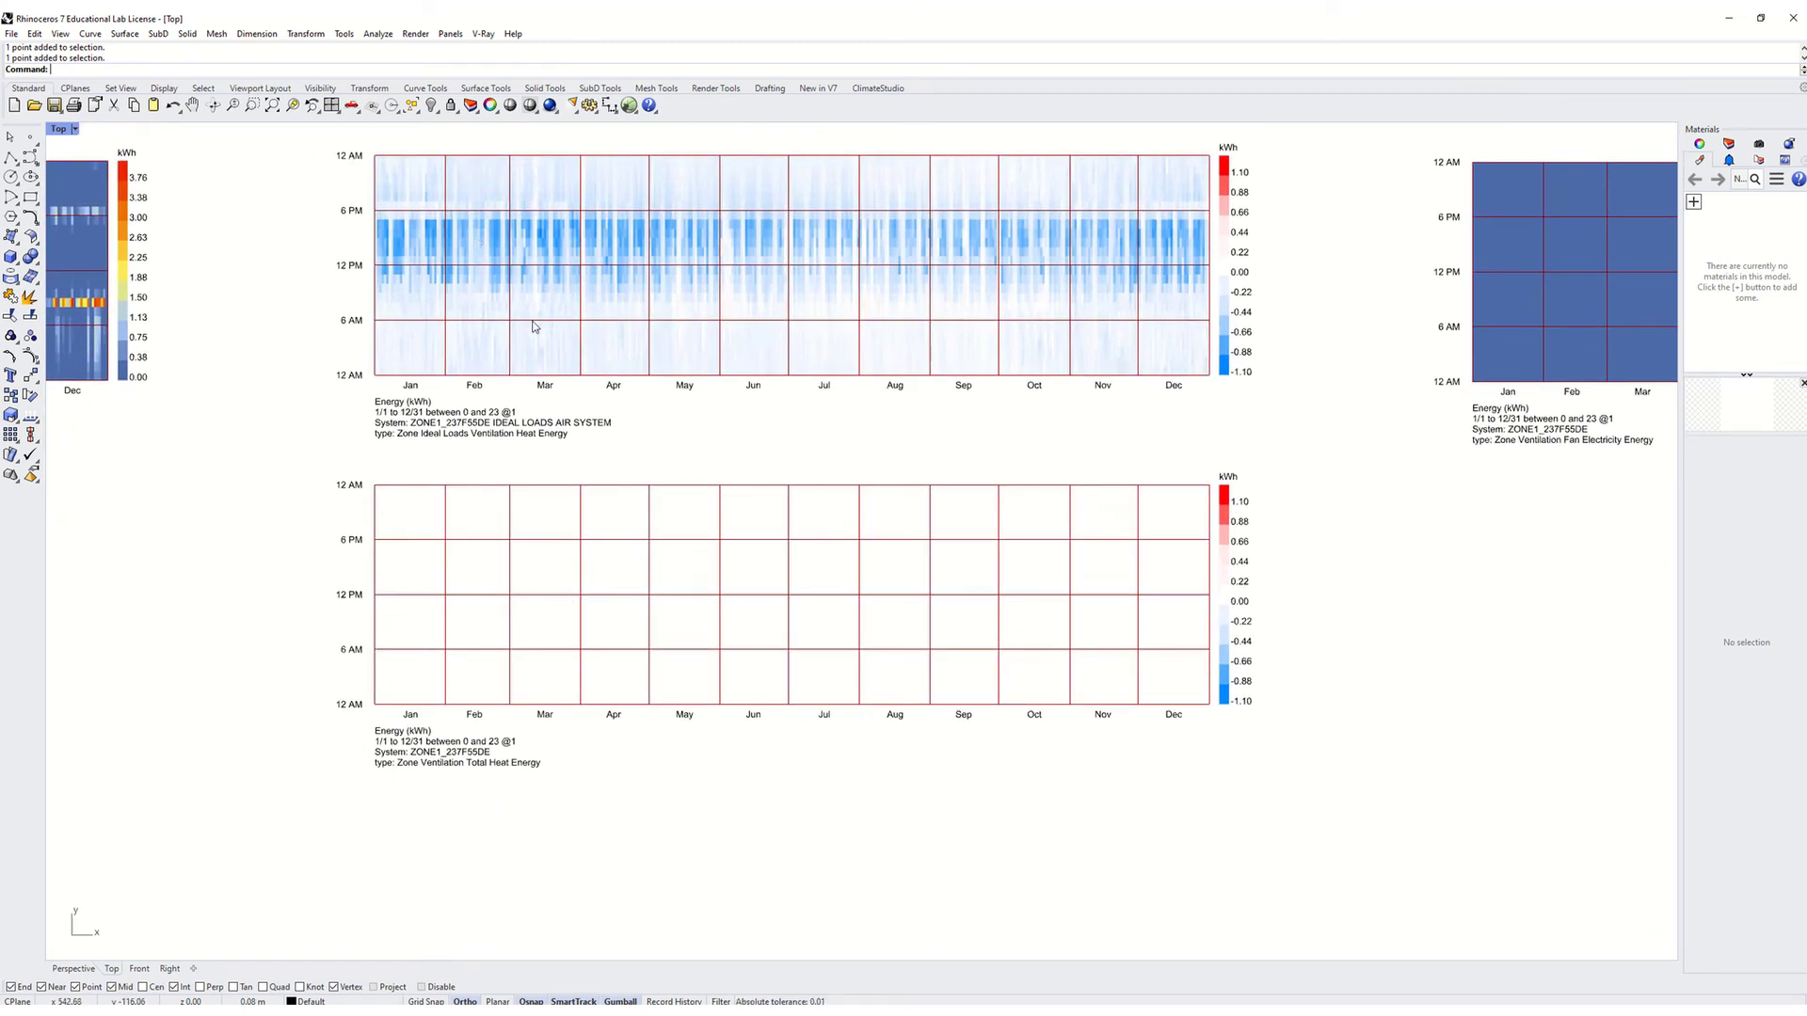
scroll(662, 608, down, 10)
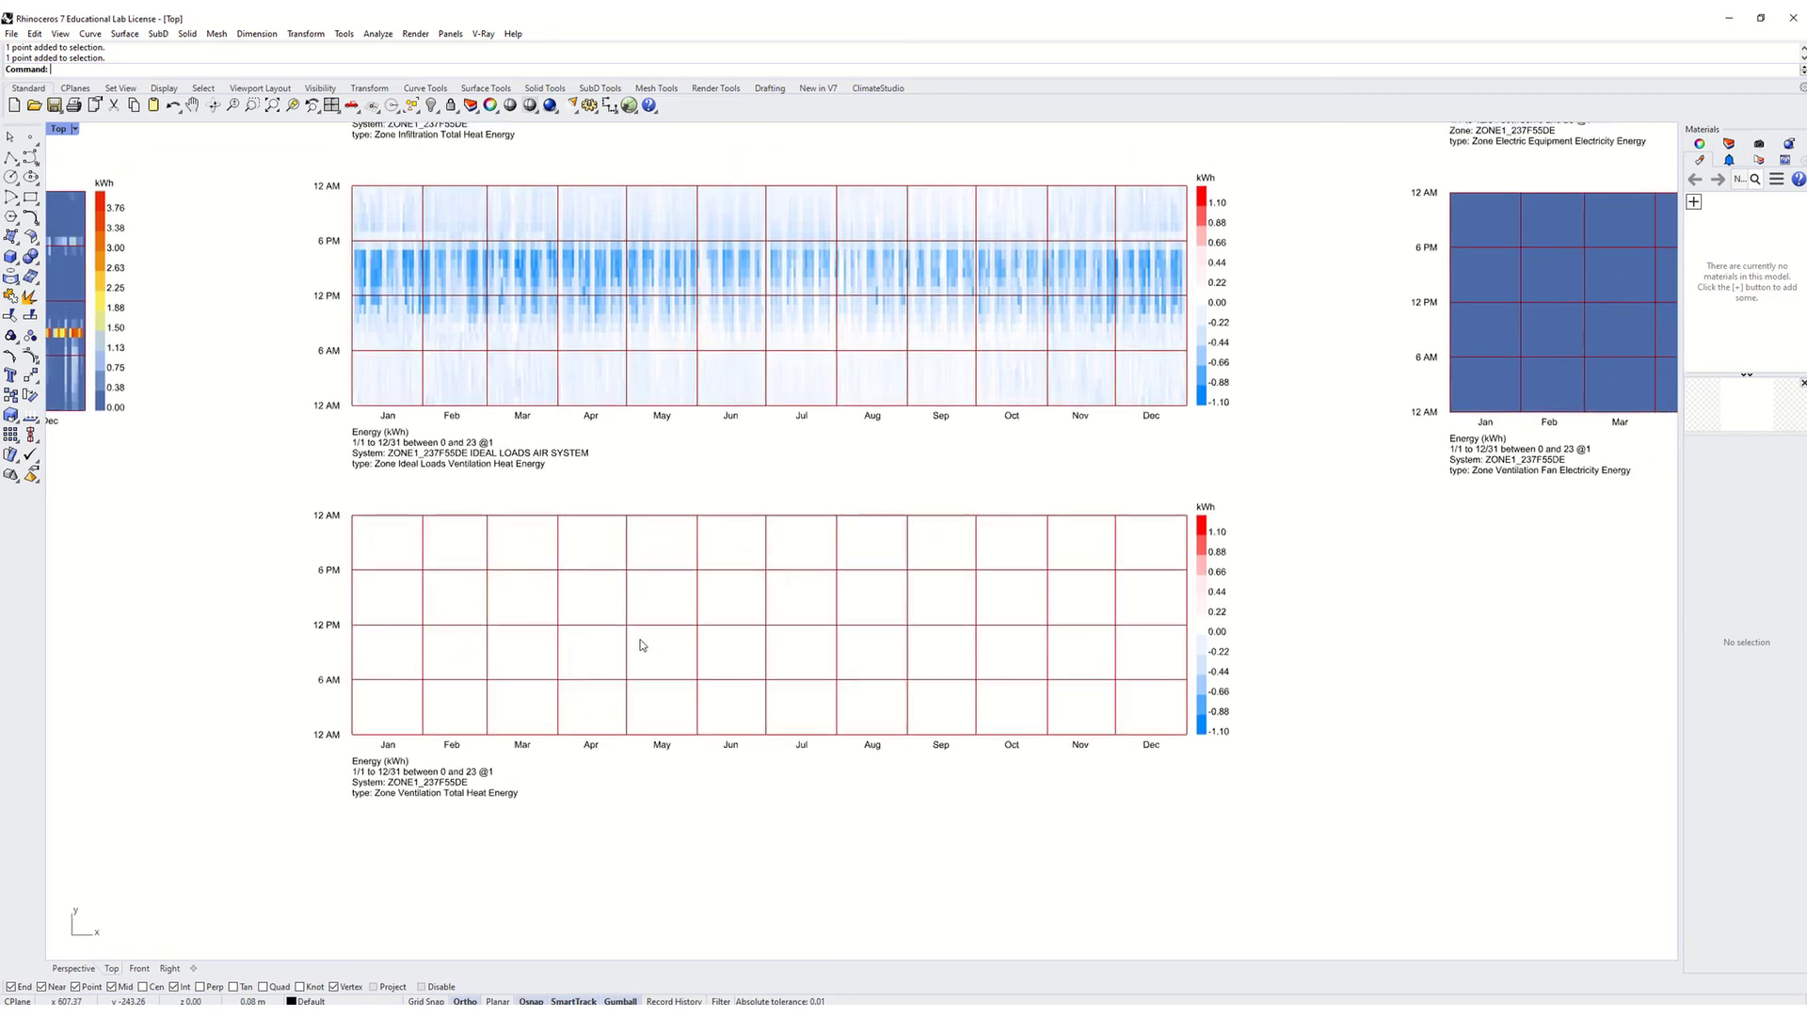
Examine the ventilation air change rate charts and the zone lights electricity plot in the third column.
scroll(500, 750, up, 4)
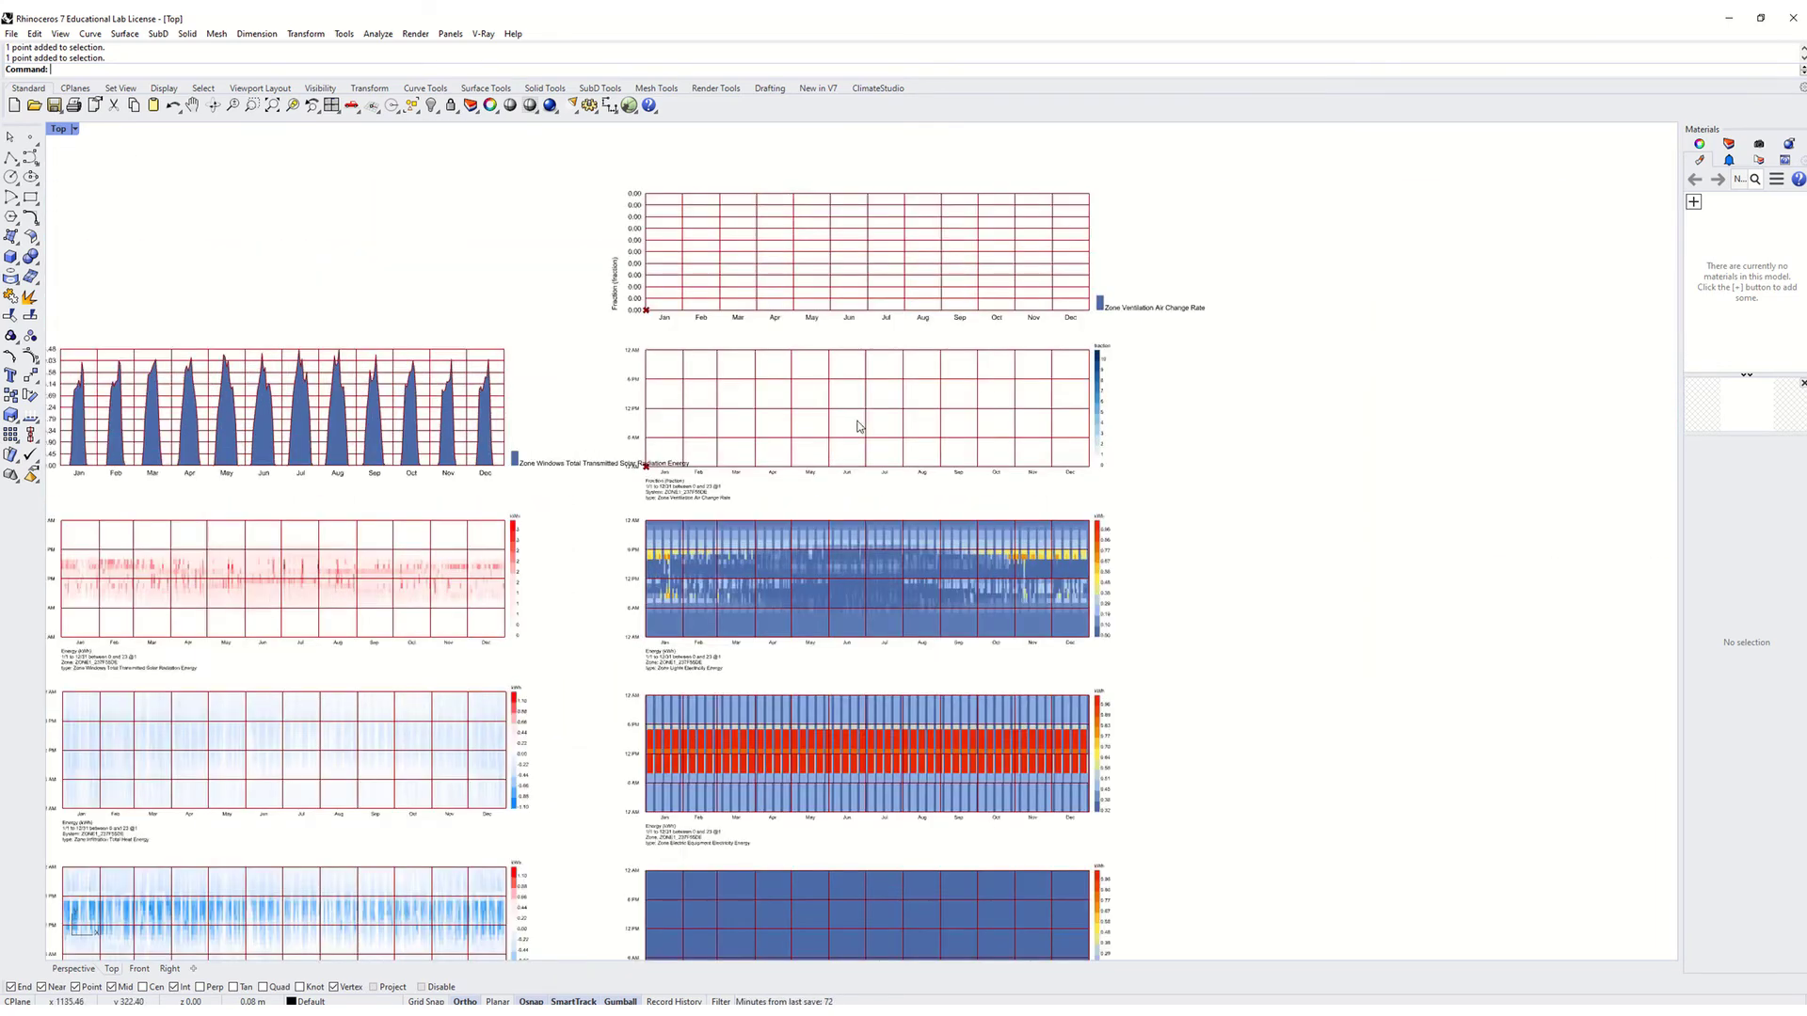
scroll(914, 330, up, 2)
scroll(885, 380, up, 2)
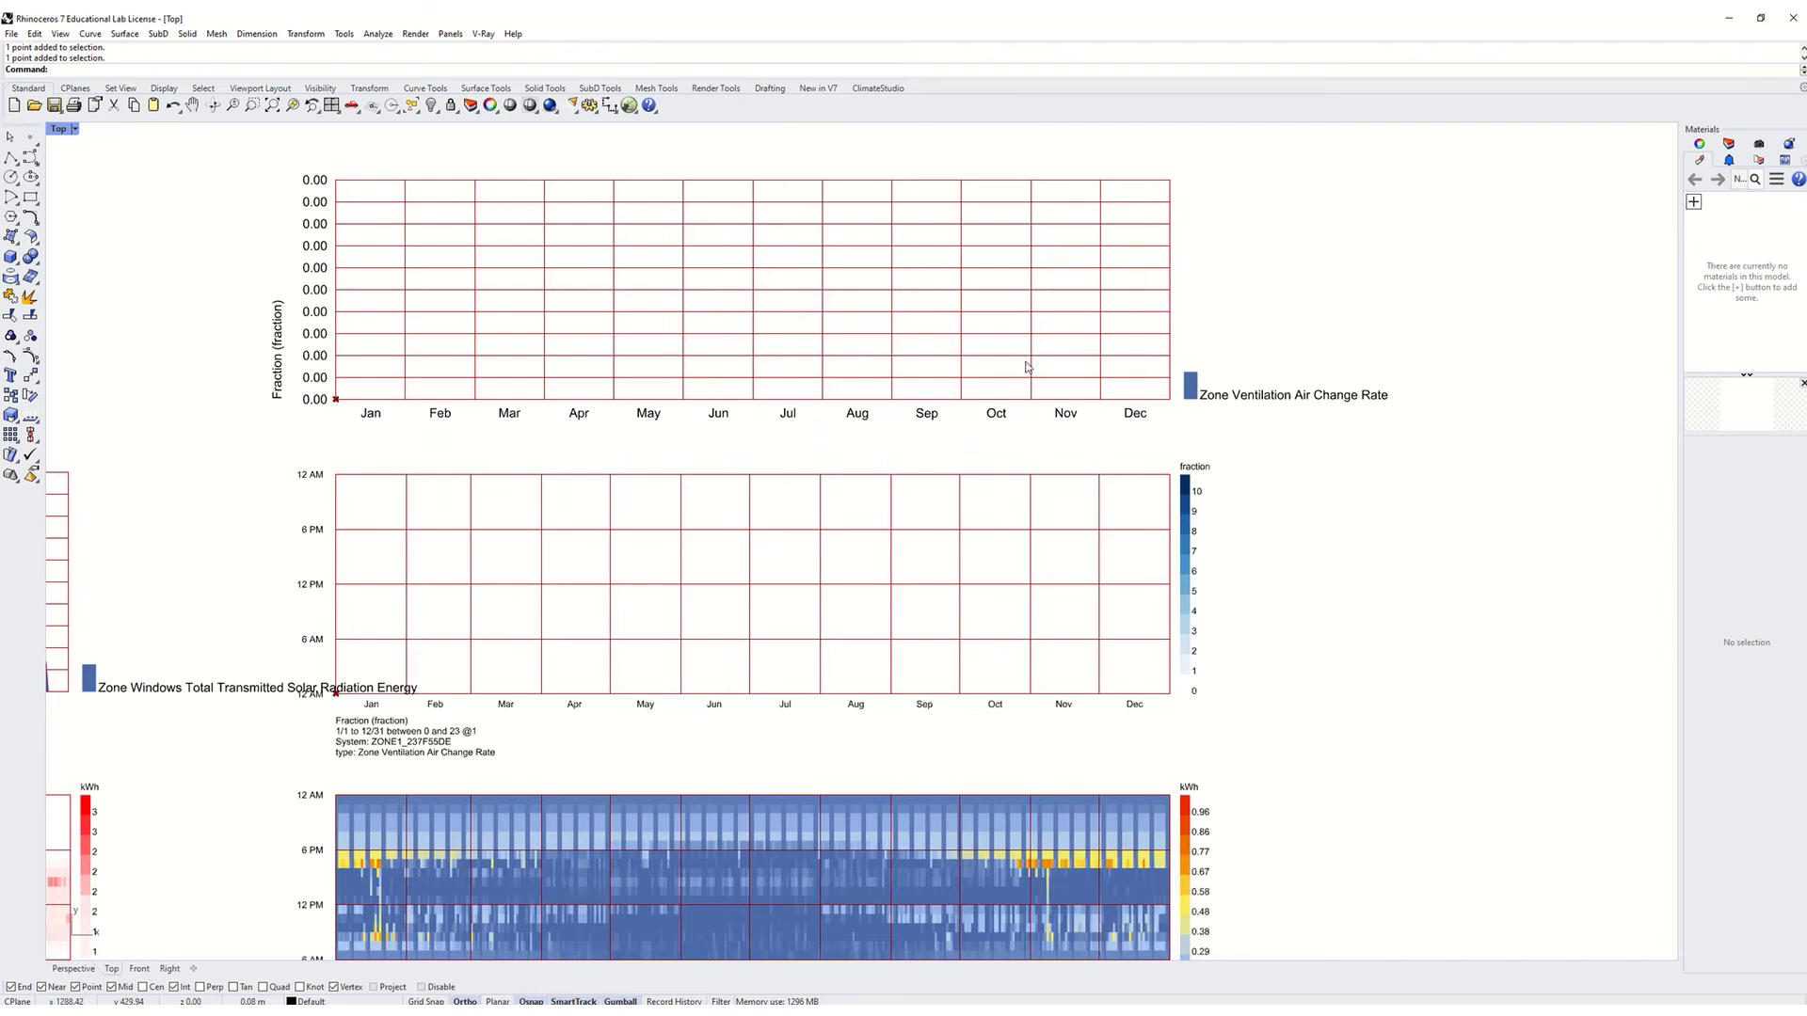
right_drag(710, 685, 950, 448)
scroll(951, 448, down, 6)
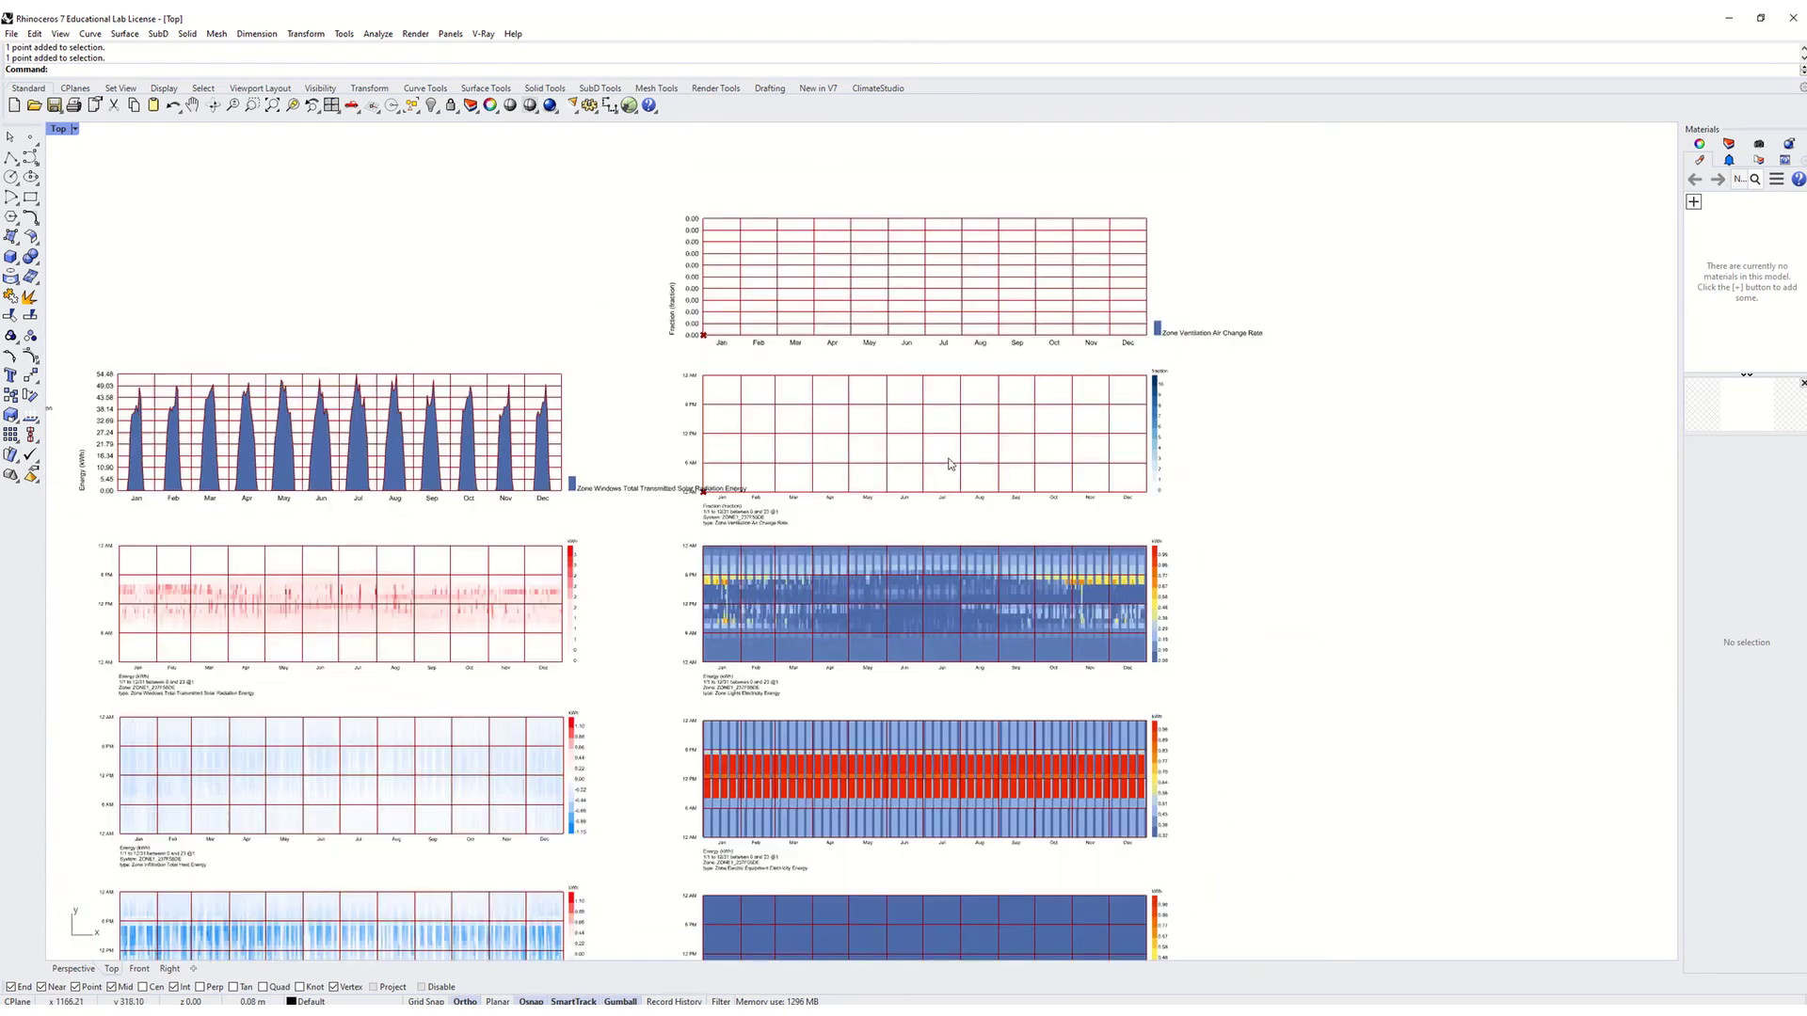
right_drag(864, 674, 766, 492)
scroll(857, 434, up, 4)
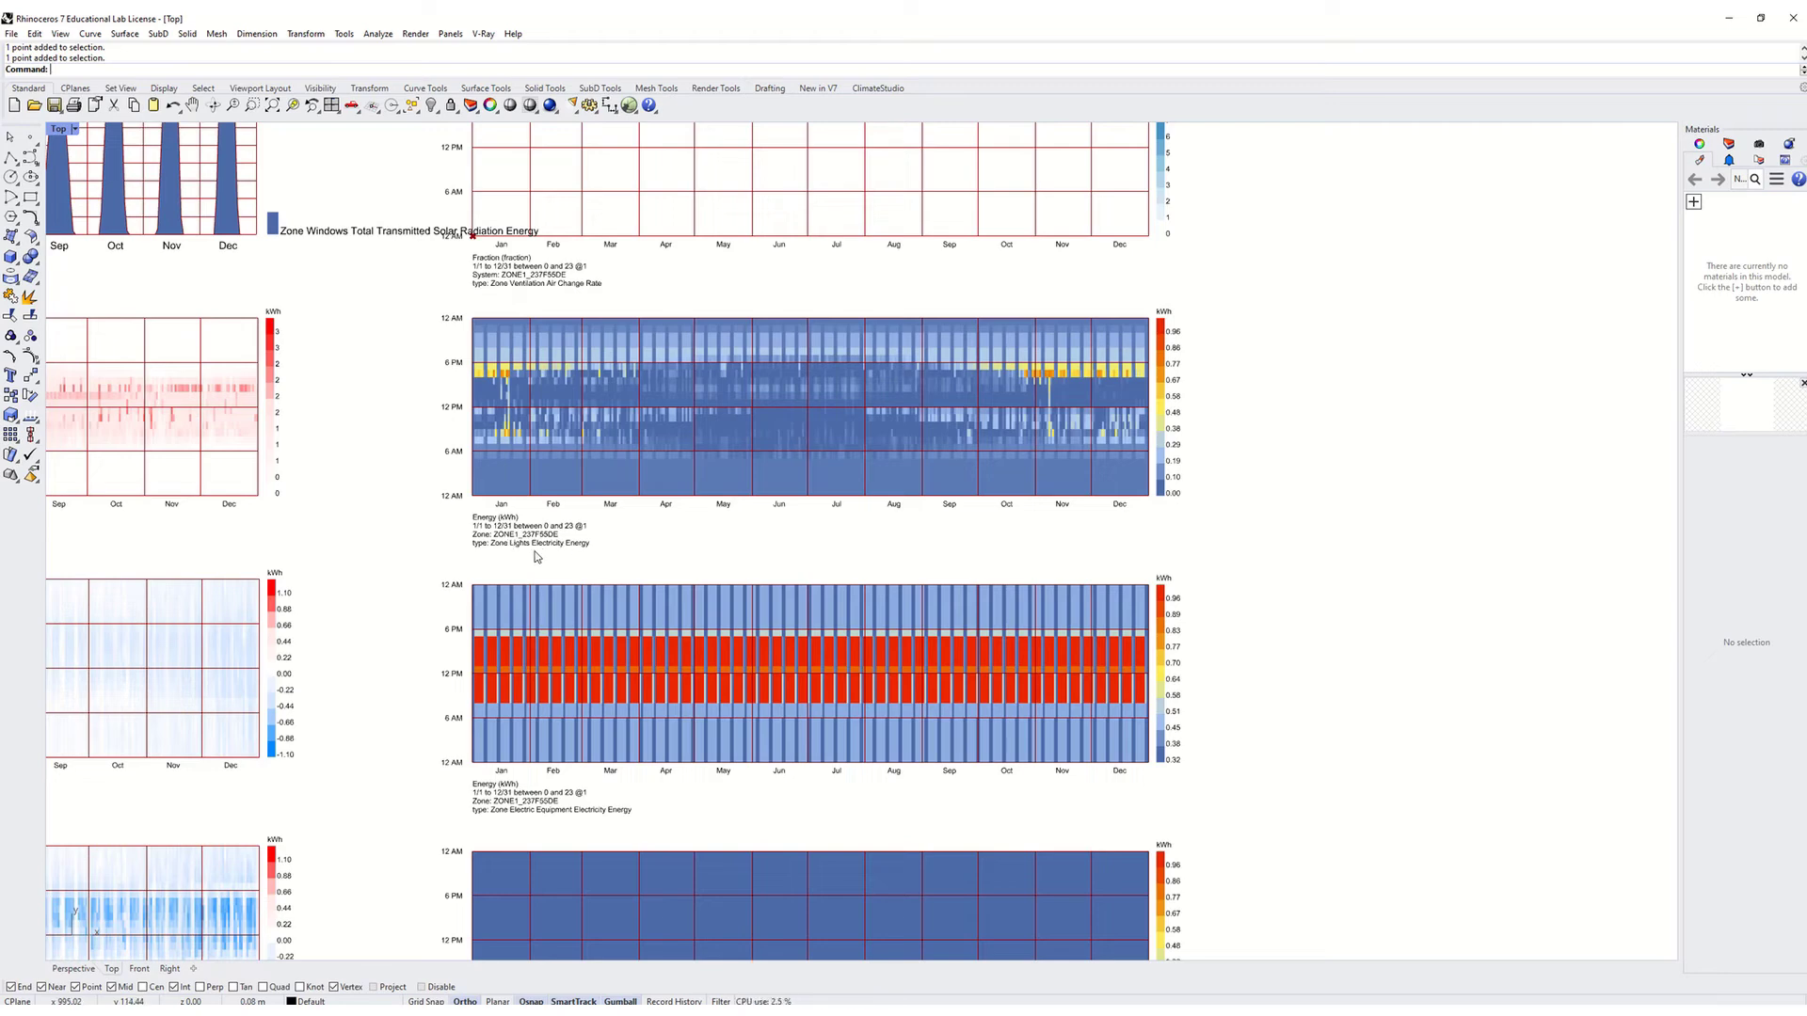
scroll(766, 398, up, 1)
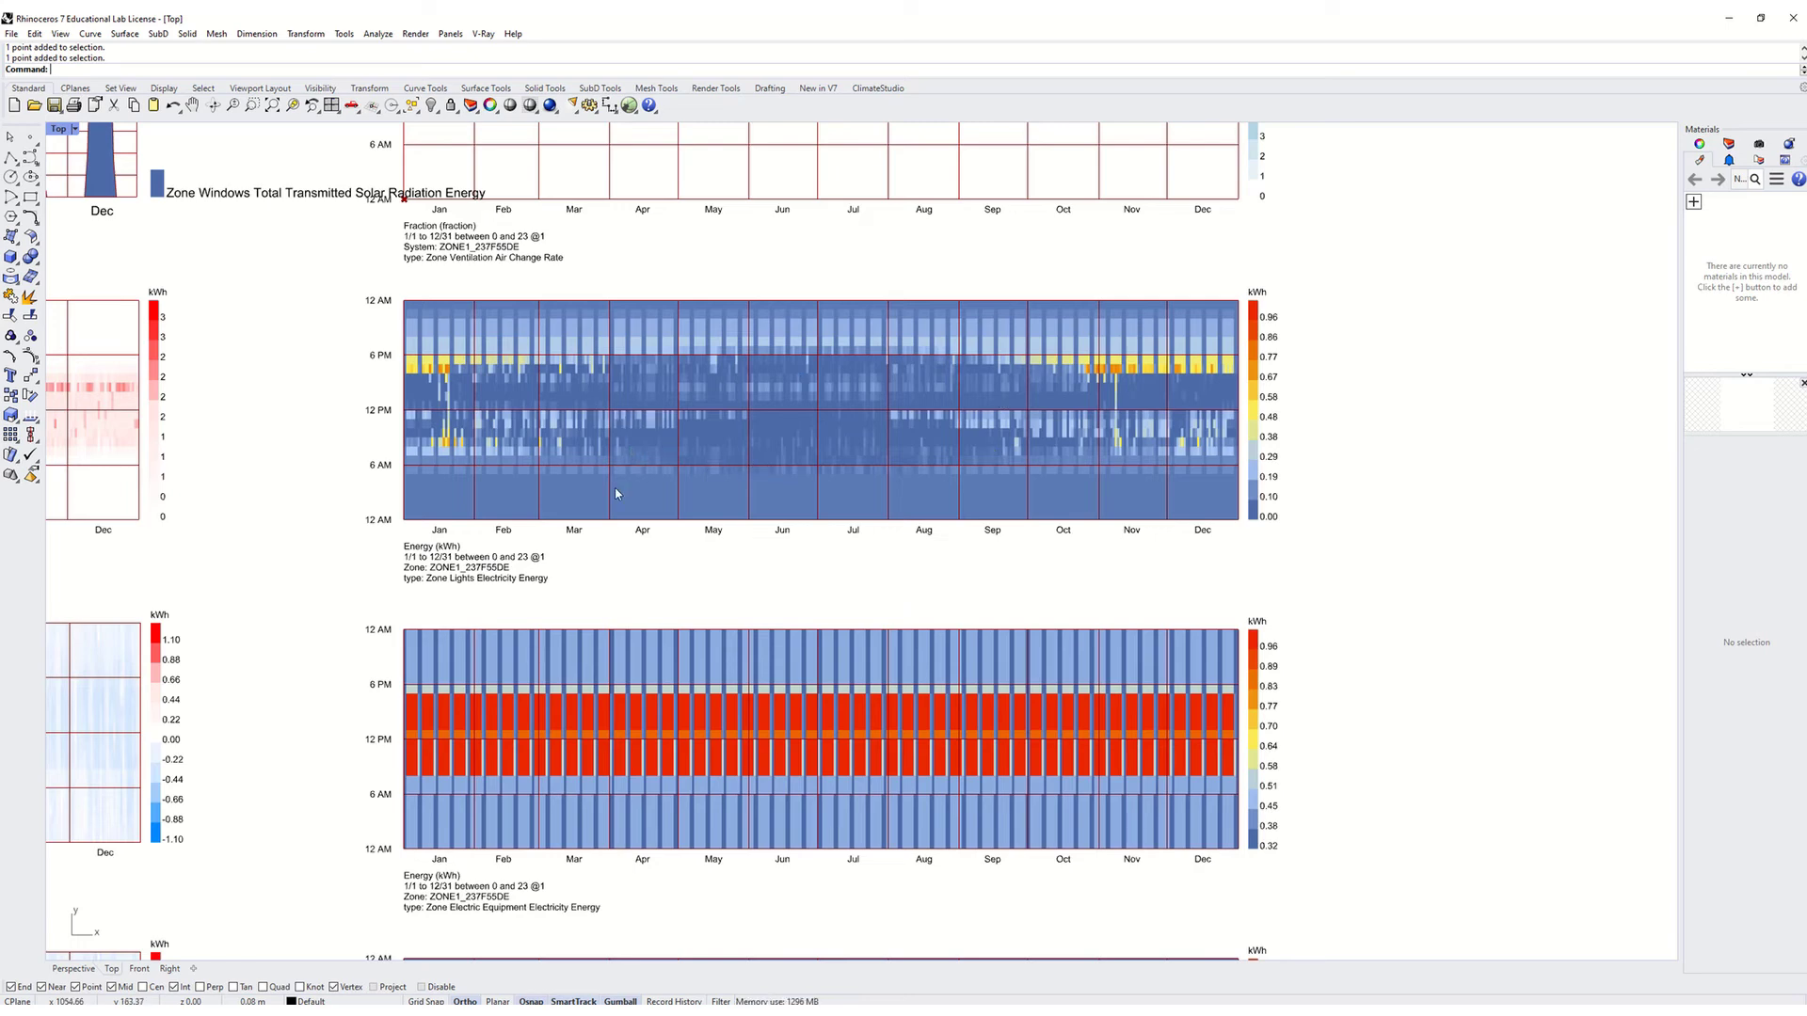
Examine the electric equipment and ventilation fan electricity plots, ending with an overview of all result plots.
right_drag(625, 653, 734, 319)
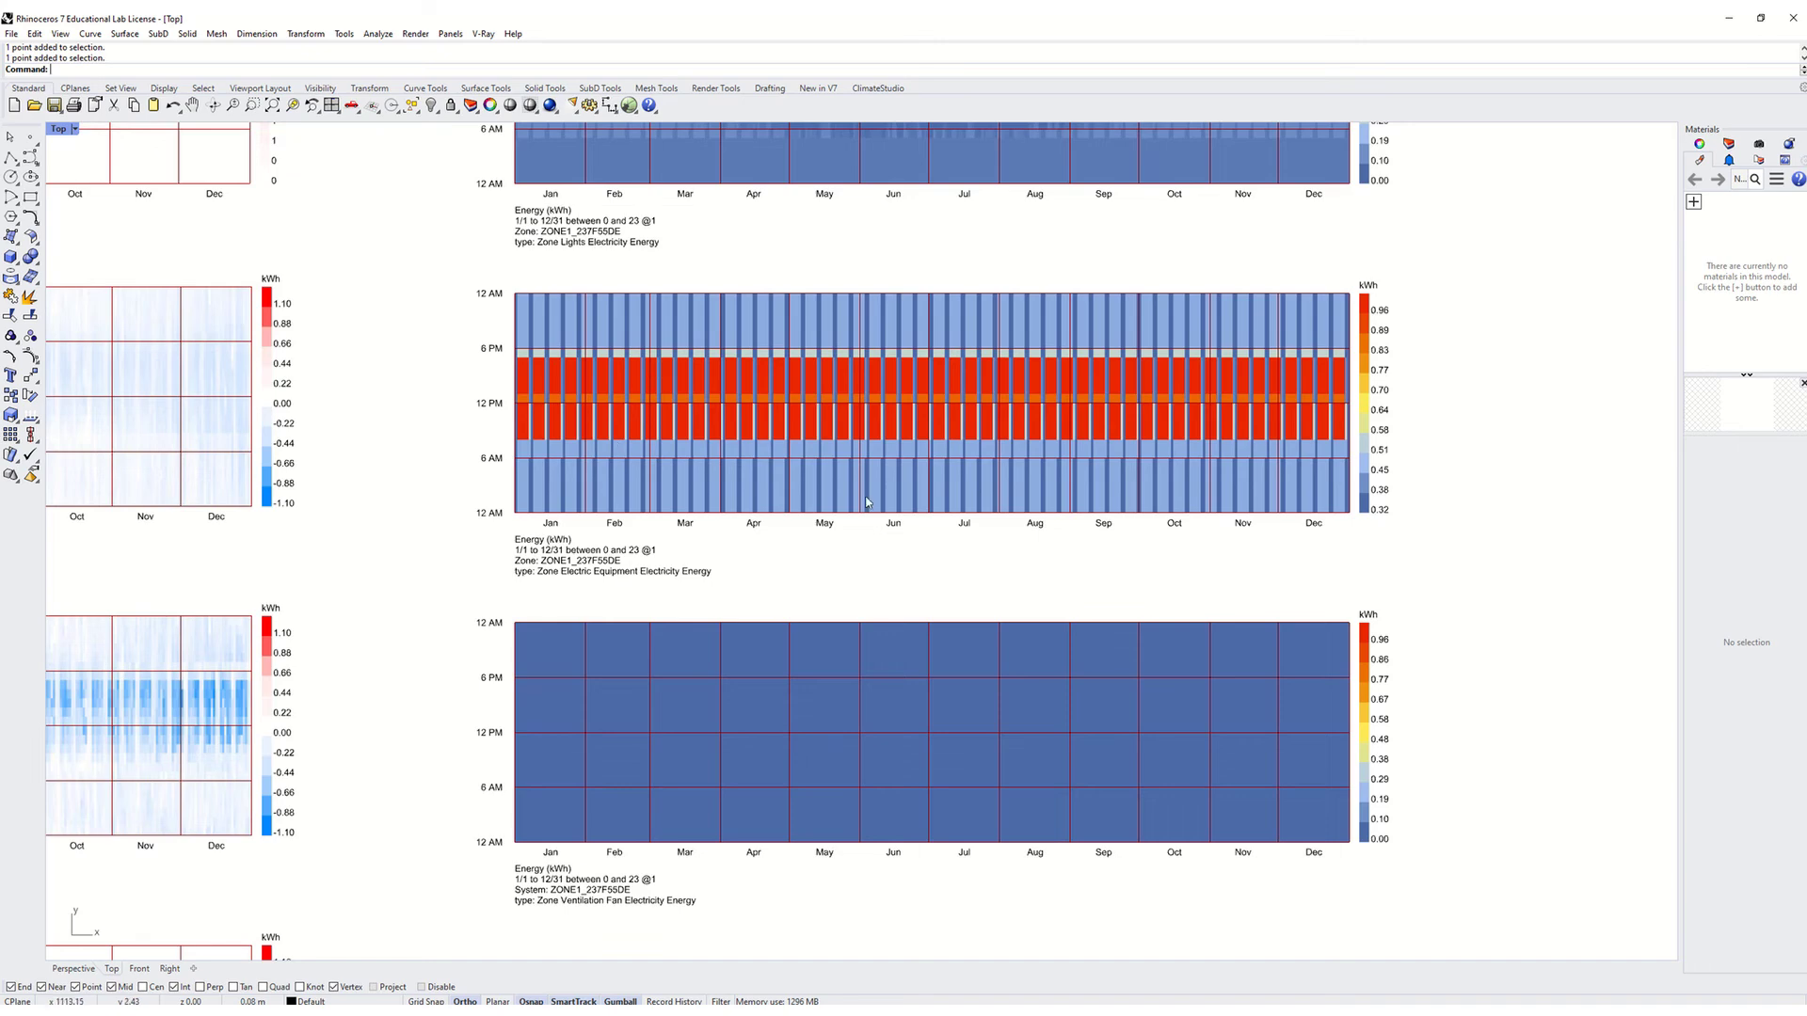
right_drag(738, 740, 843, 500)
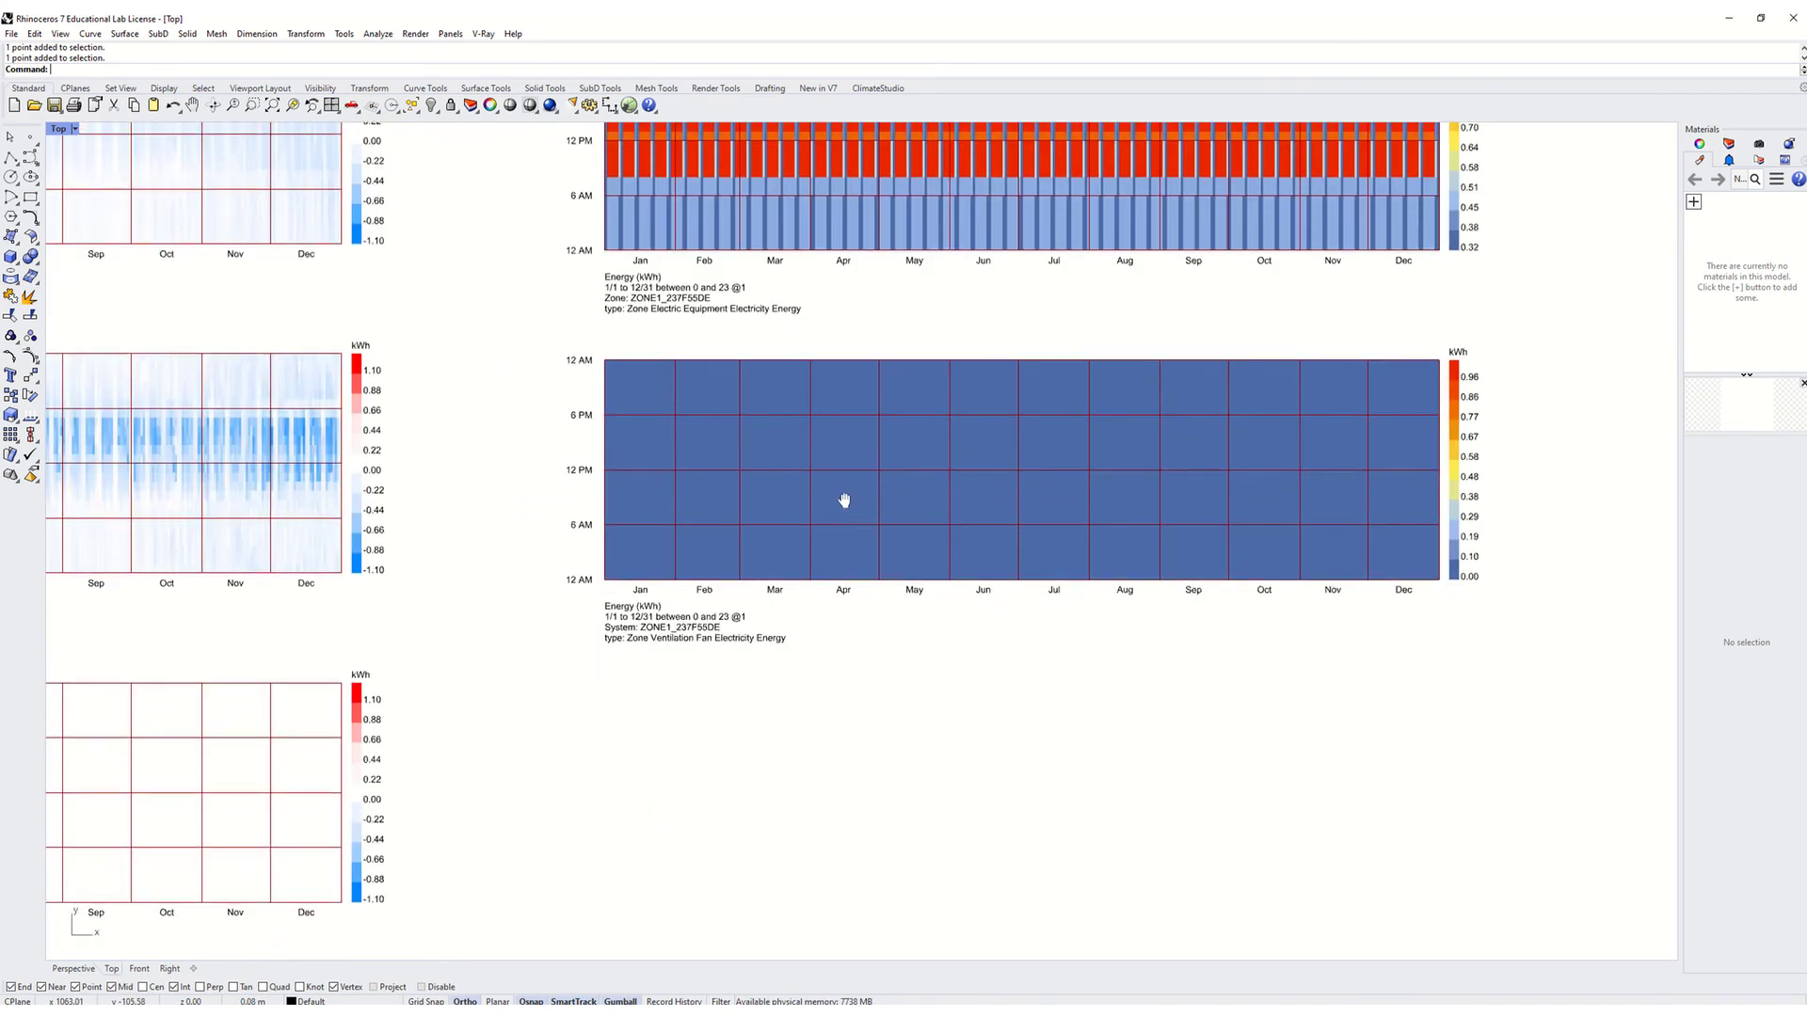
scroll(982, 815, down, 3)
scroll(982, 815, down, 8)
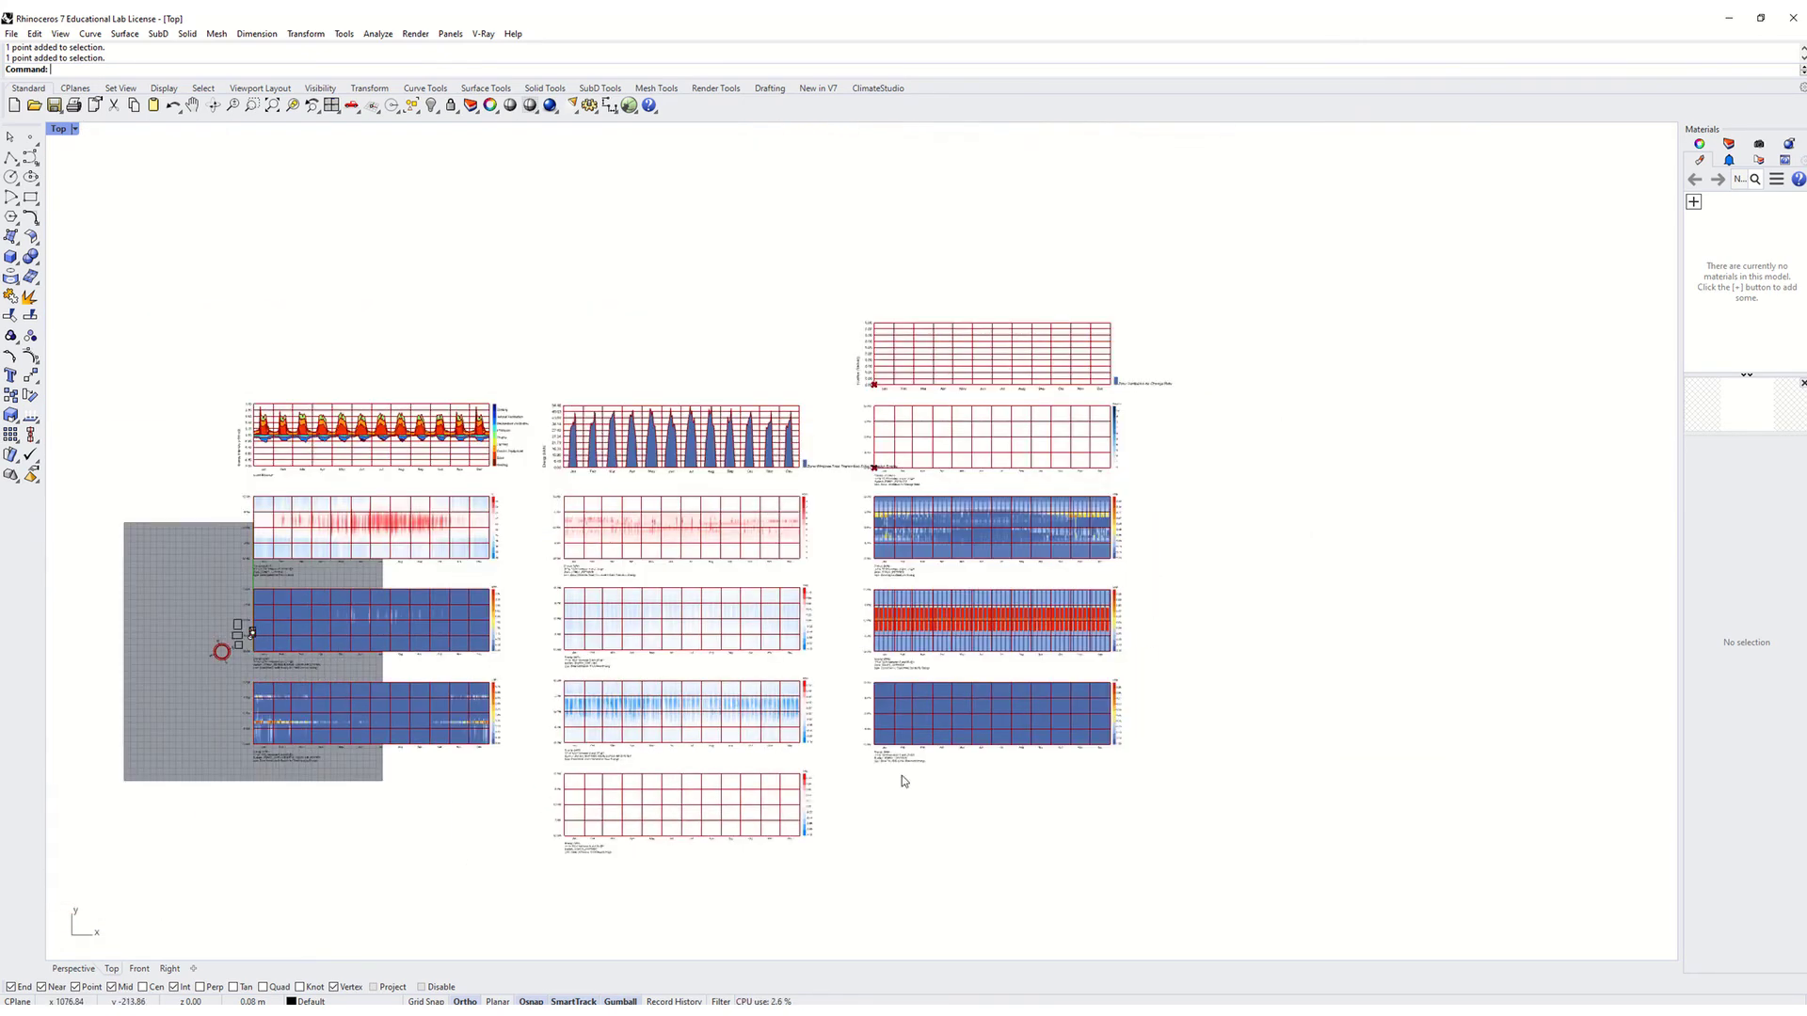
scroll(553, 601, up, 4)
right_drag(588, 654, 683, 625)
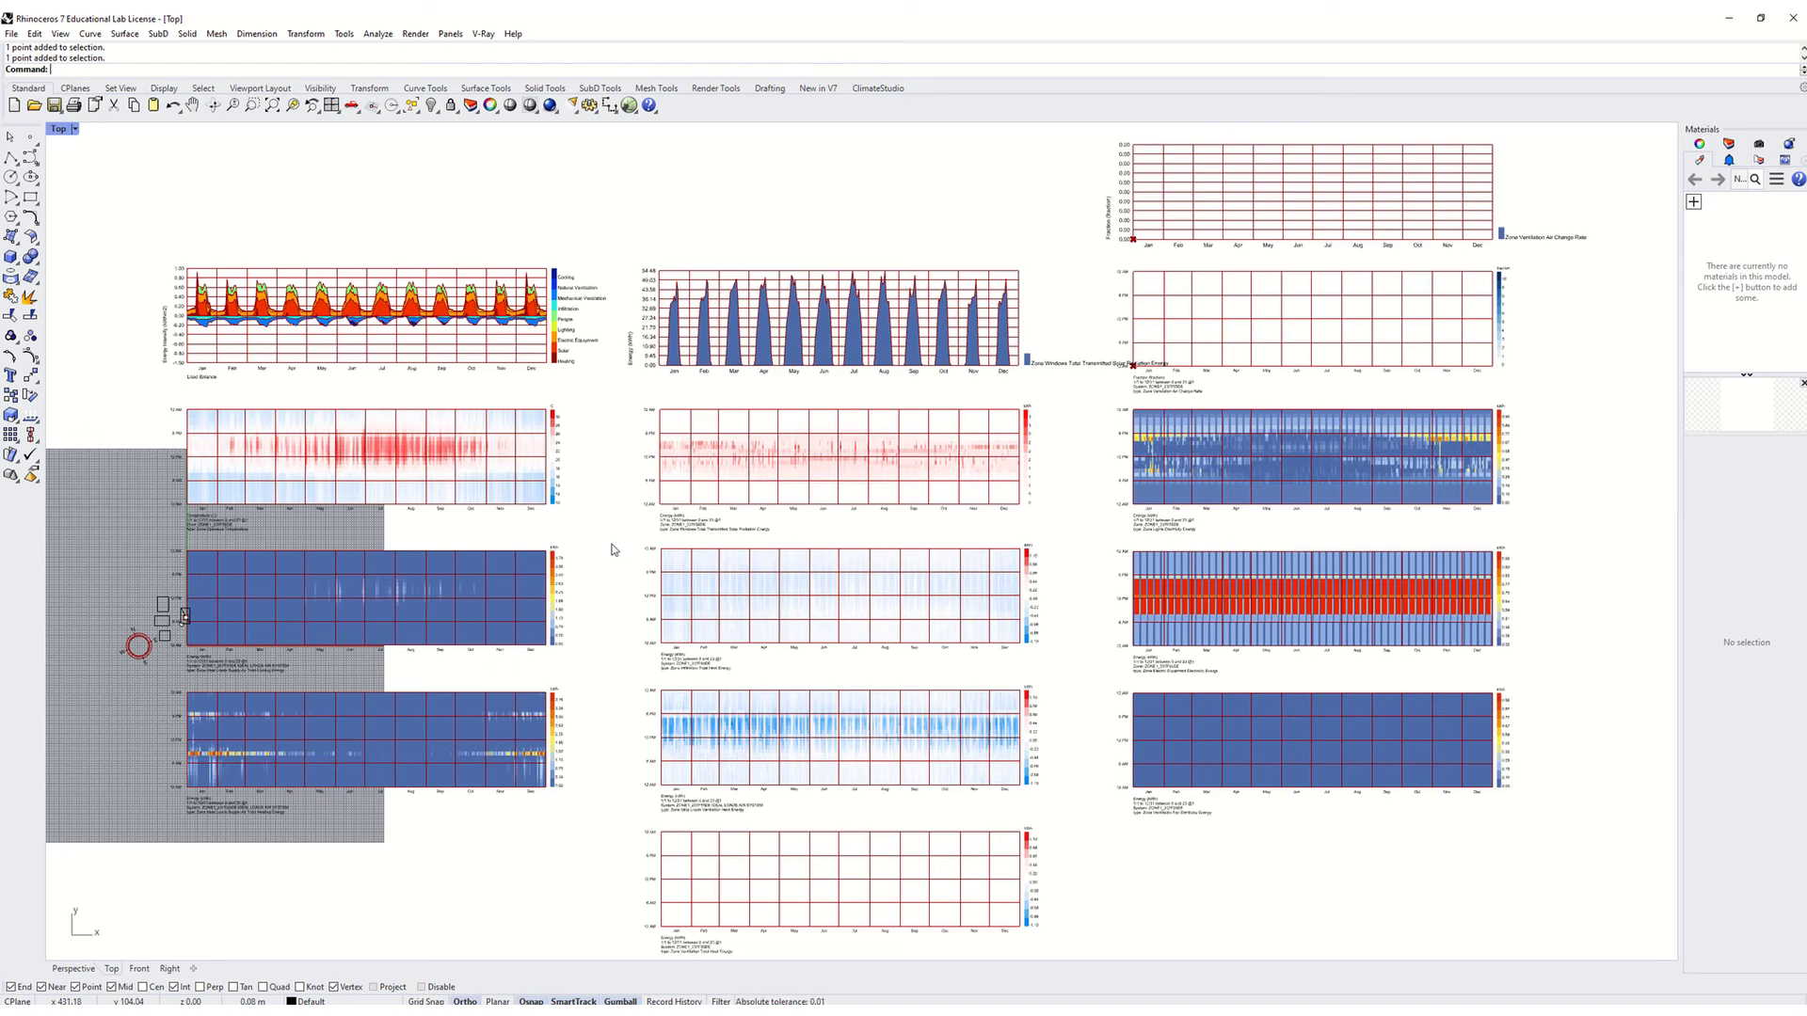
Restore the four-viewport layout and maximize the Perspective viewport around the zone model.
double_click(56, 130)
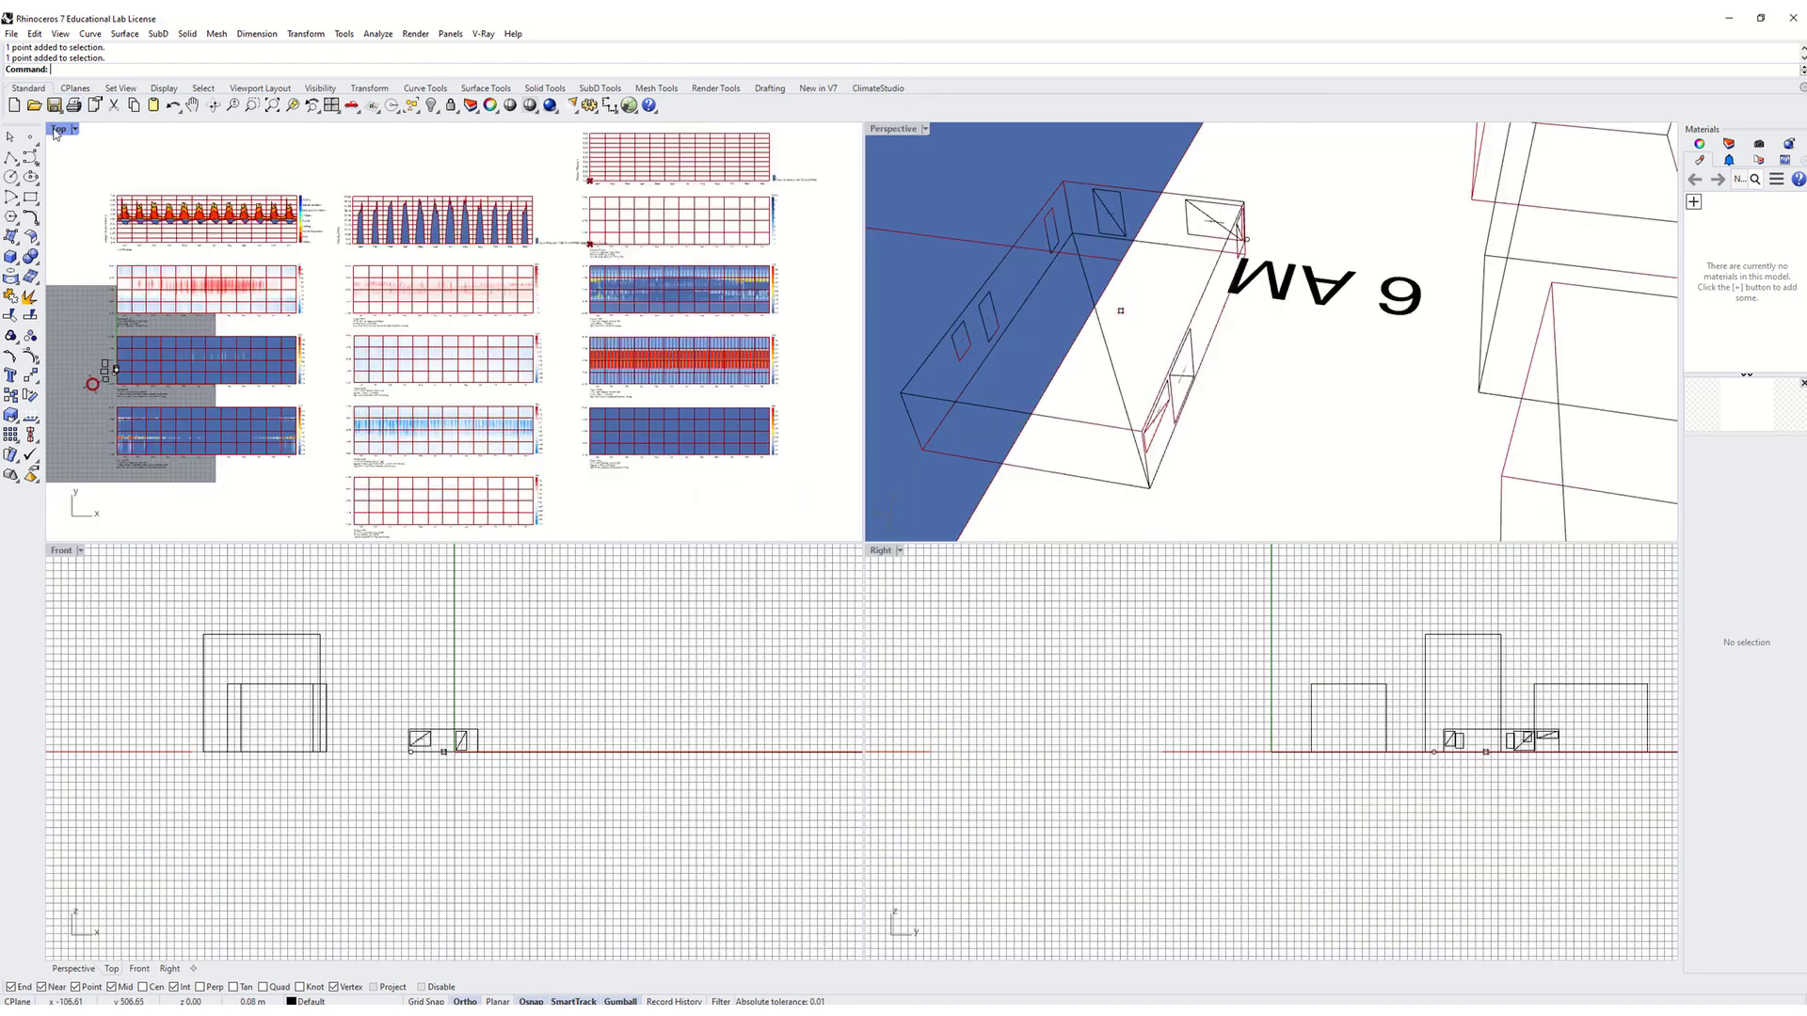
double_click(893, 130)
scroll(832, 500, down, 5)
right_drag(718, 551, 802, 542)
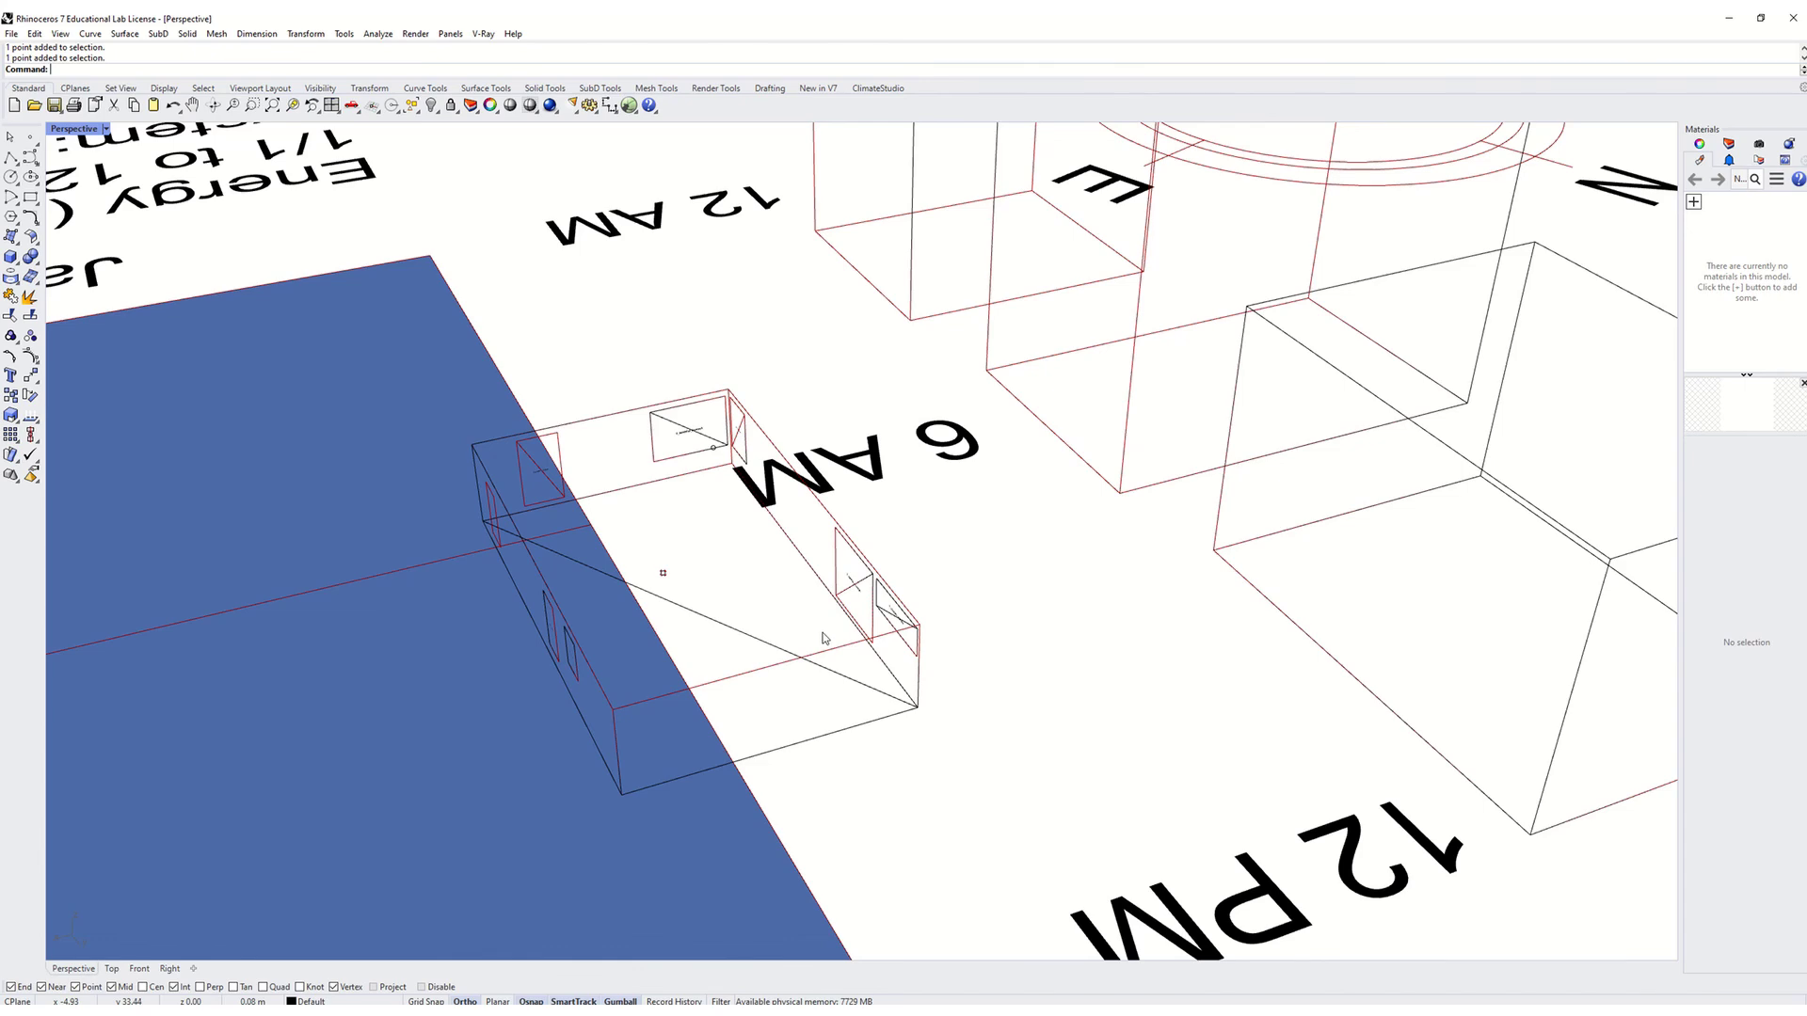
Inspect the zone's window openings, the sensor point and the surrounding context buildings from several sides.
right_drag(823, 639, 715, 644)
scroll(541, 558, up, 2)
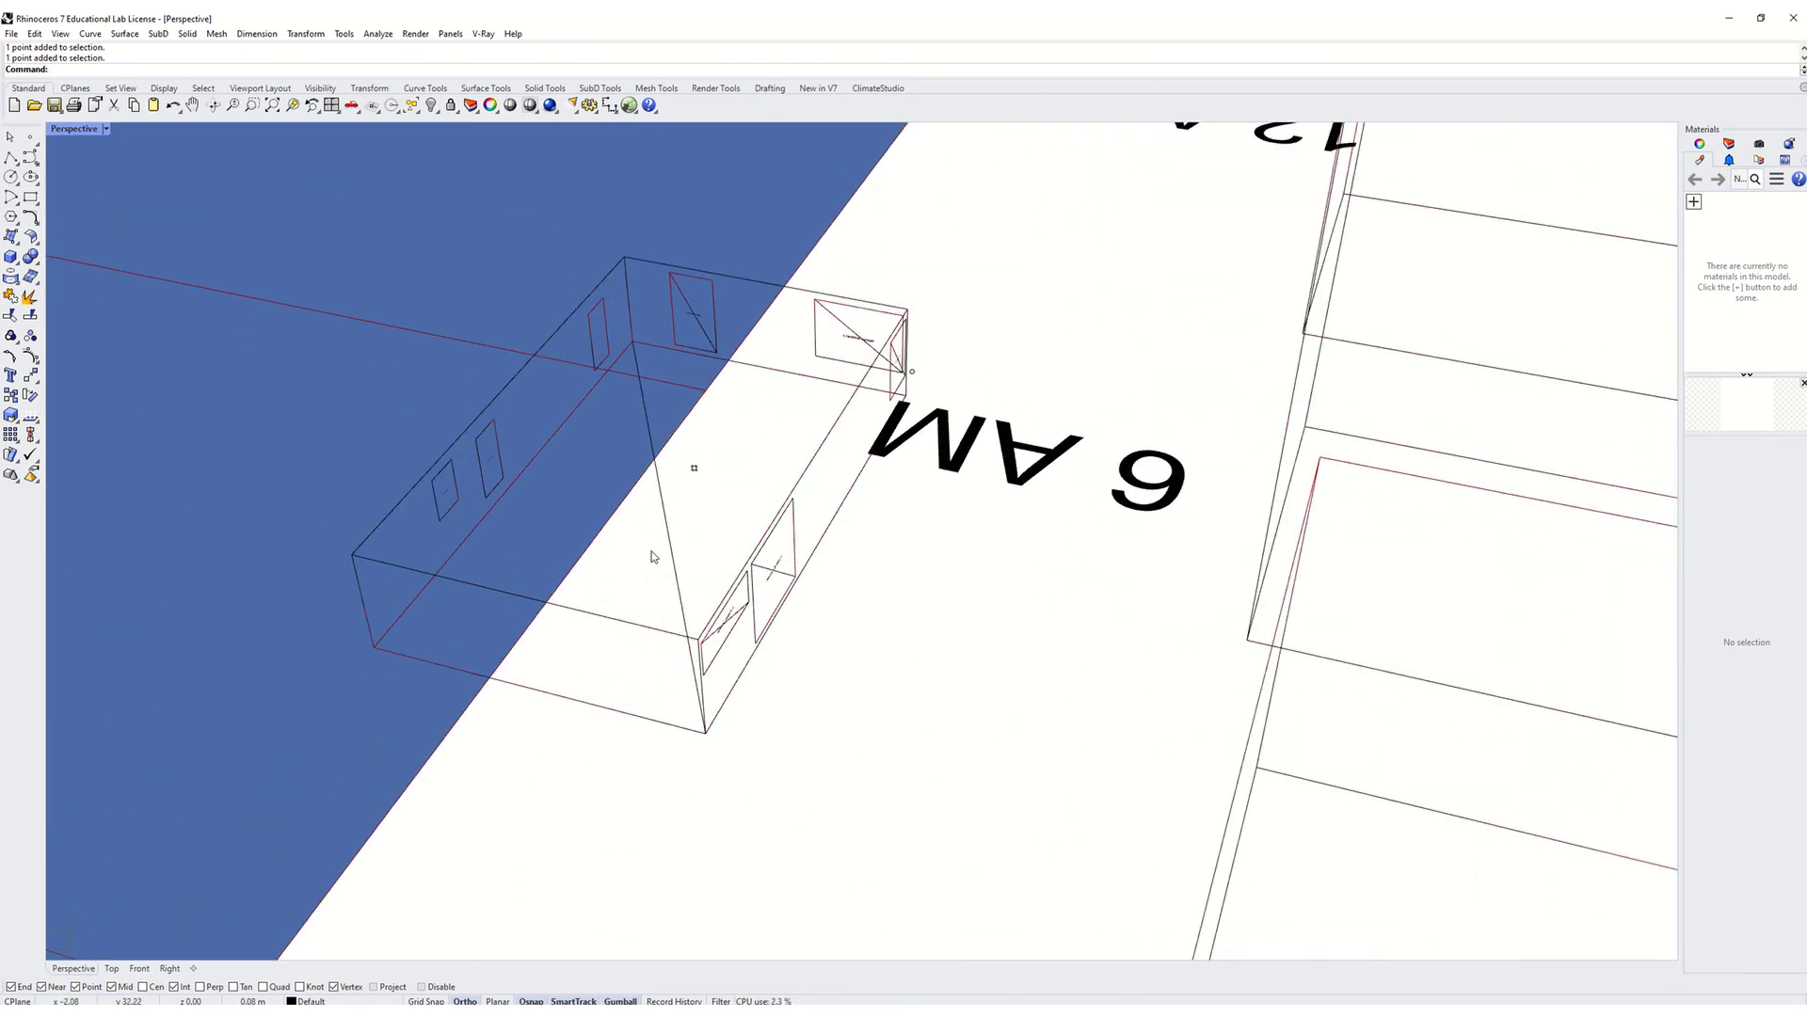
right_drag(646, 554, 697, 576)
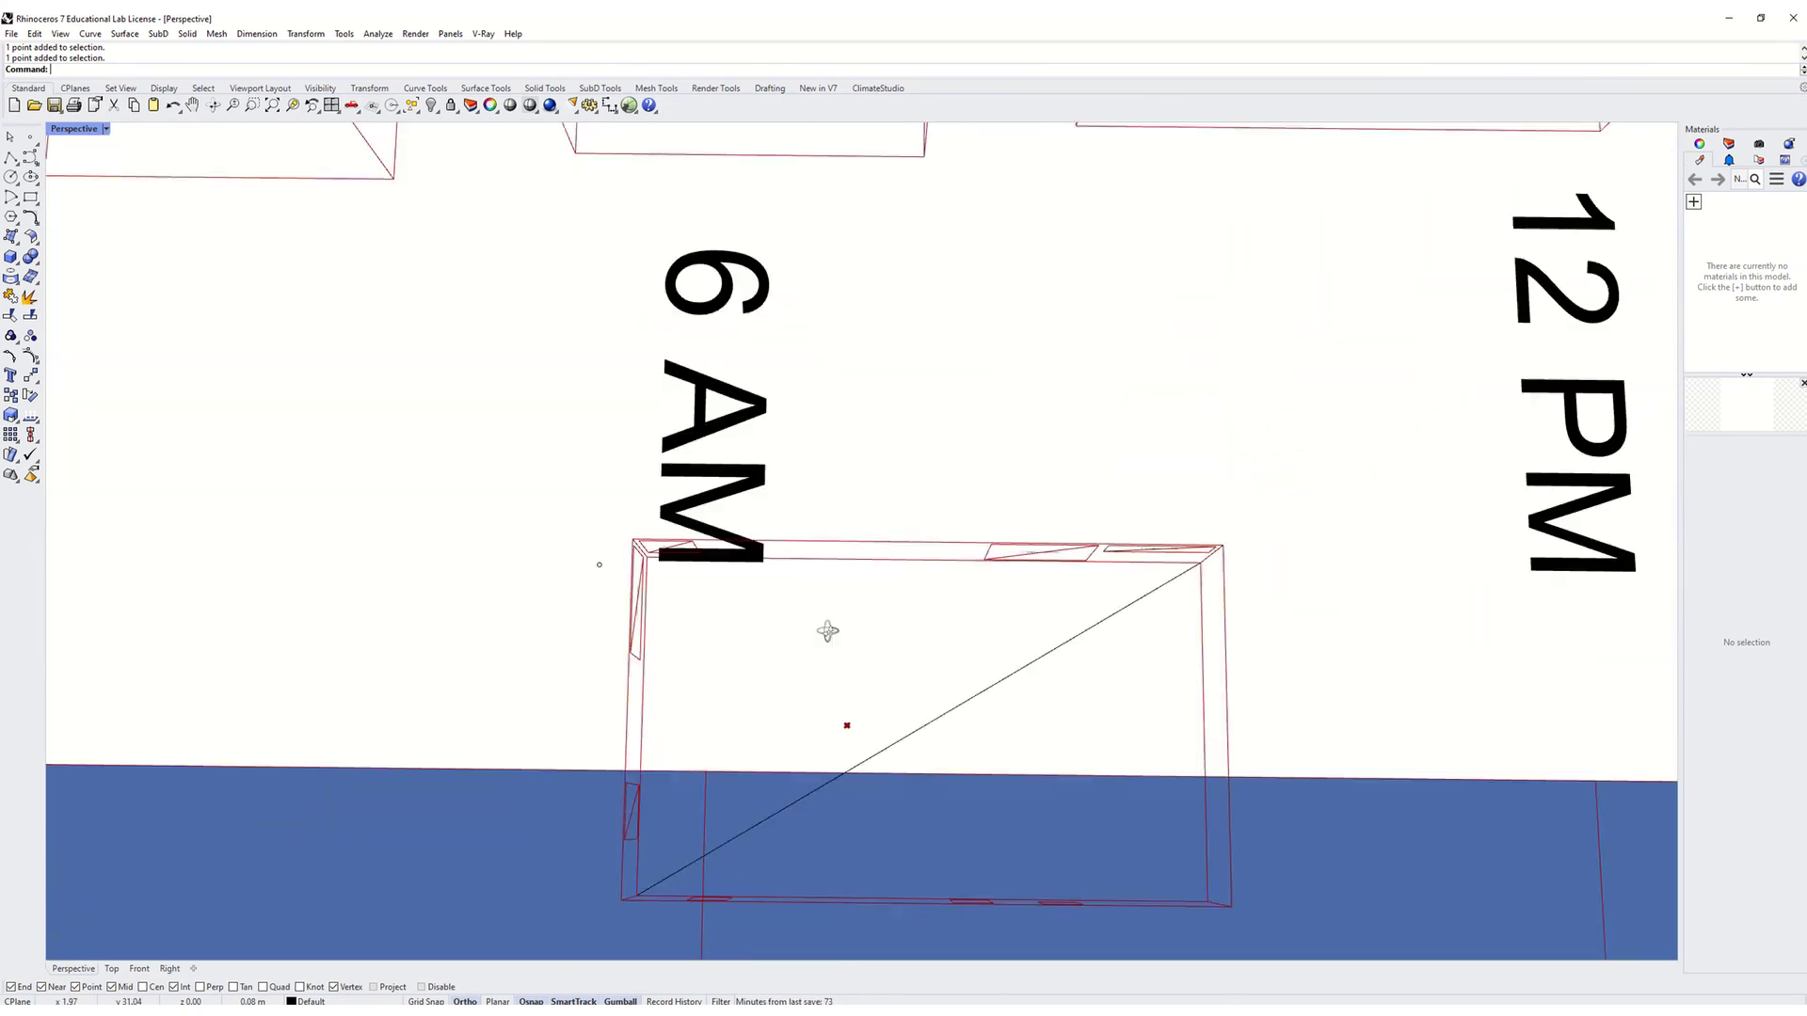
right_drag(827, 631, 1084, 522)
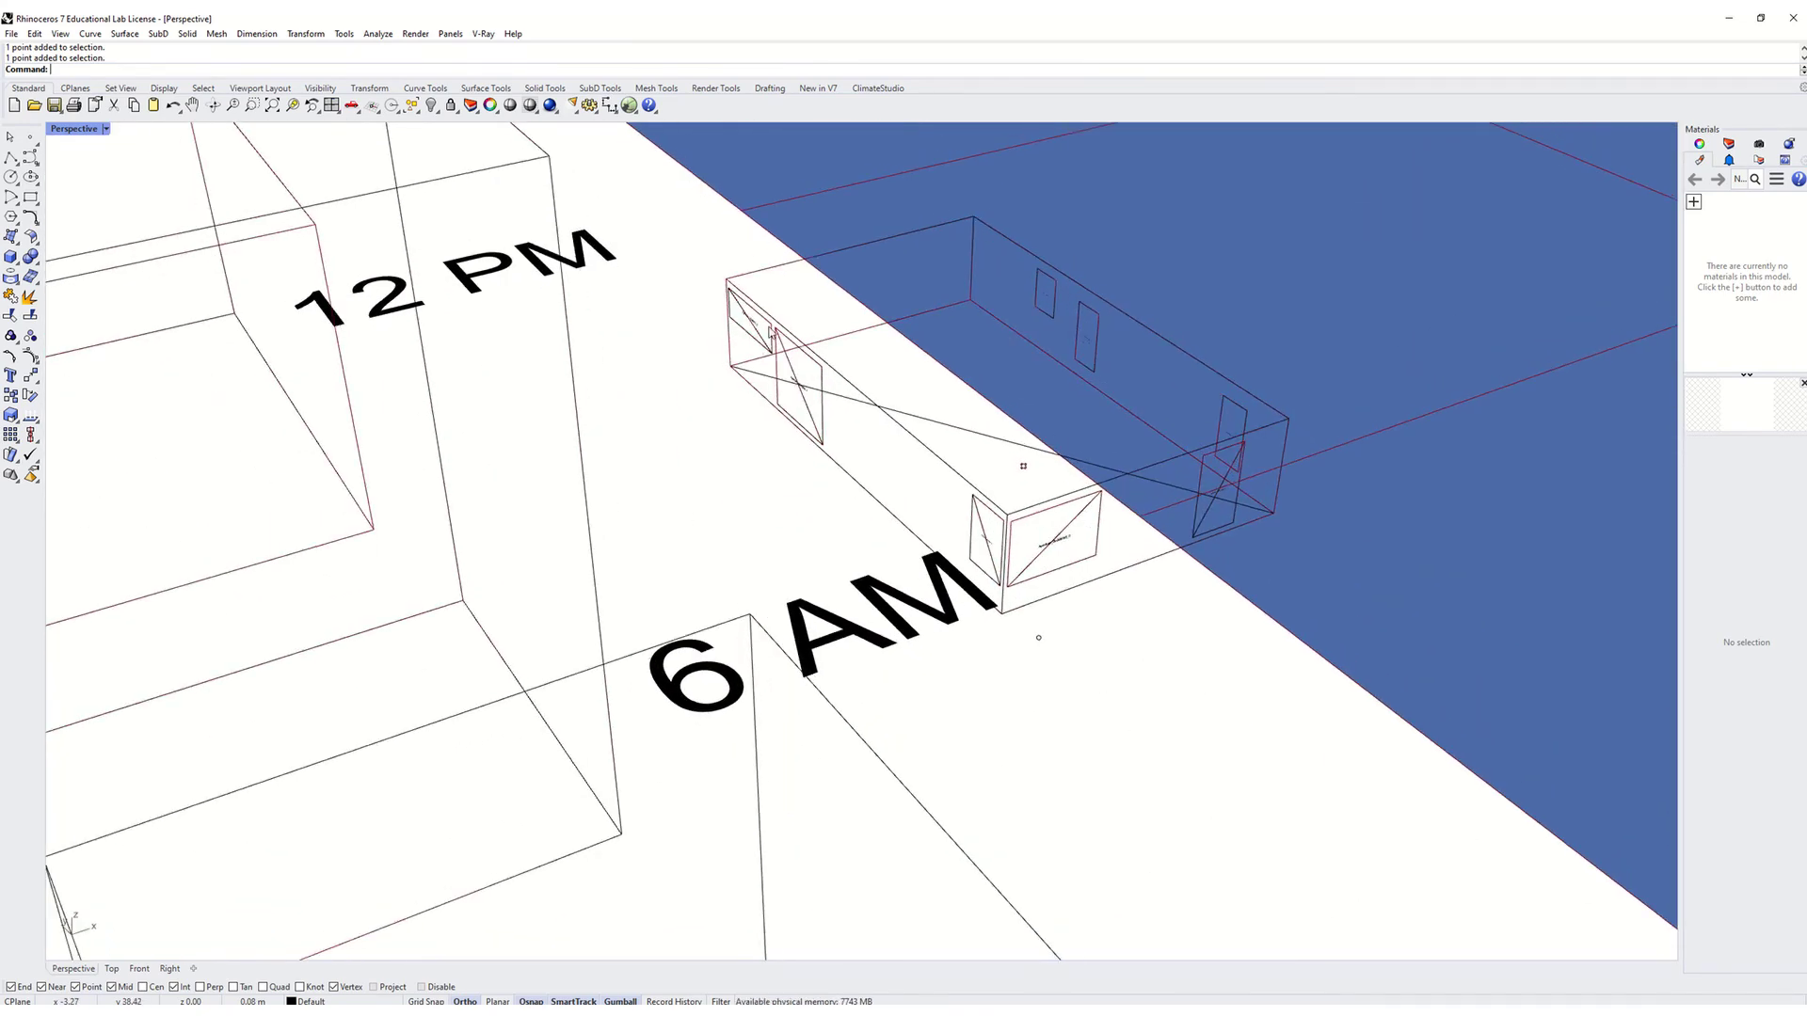
right_drag(855, 429, 771, 400)
right_drag(1108, 461, 547, 462)
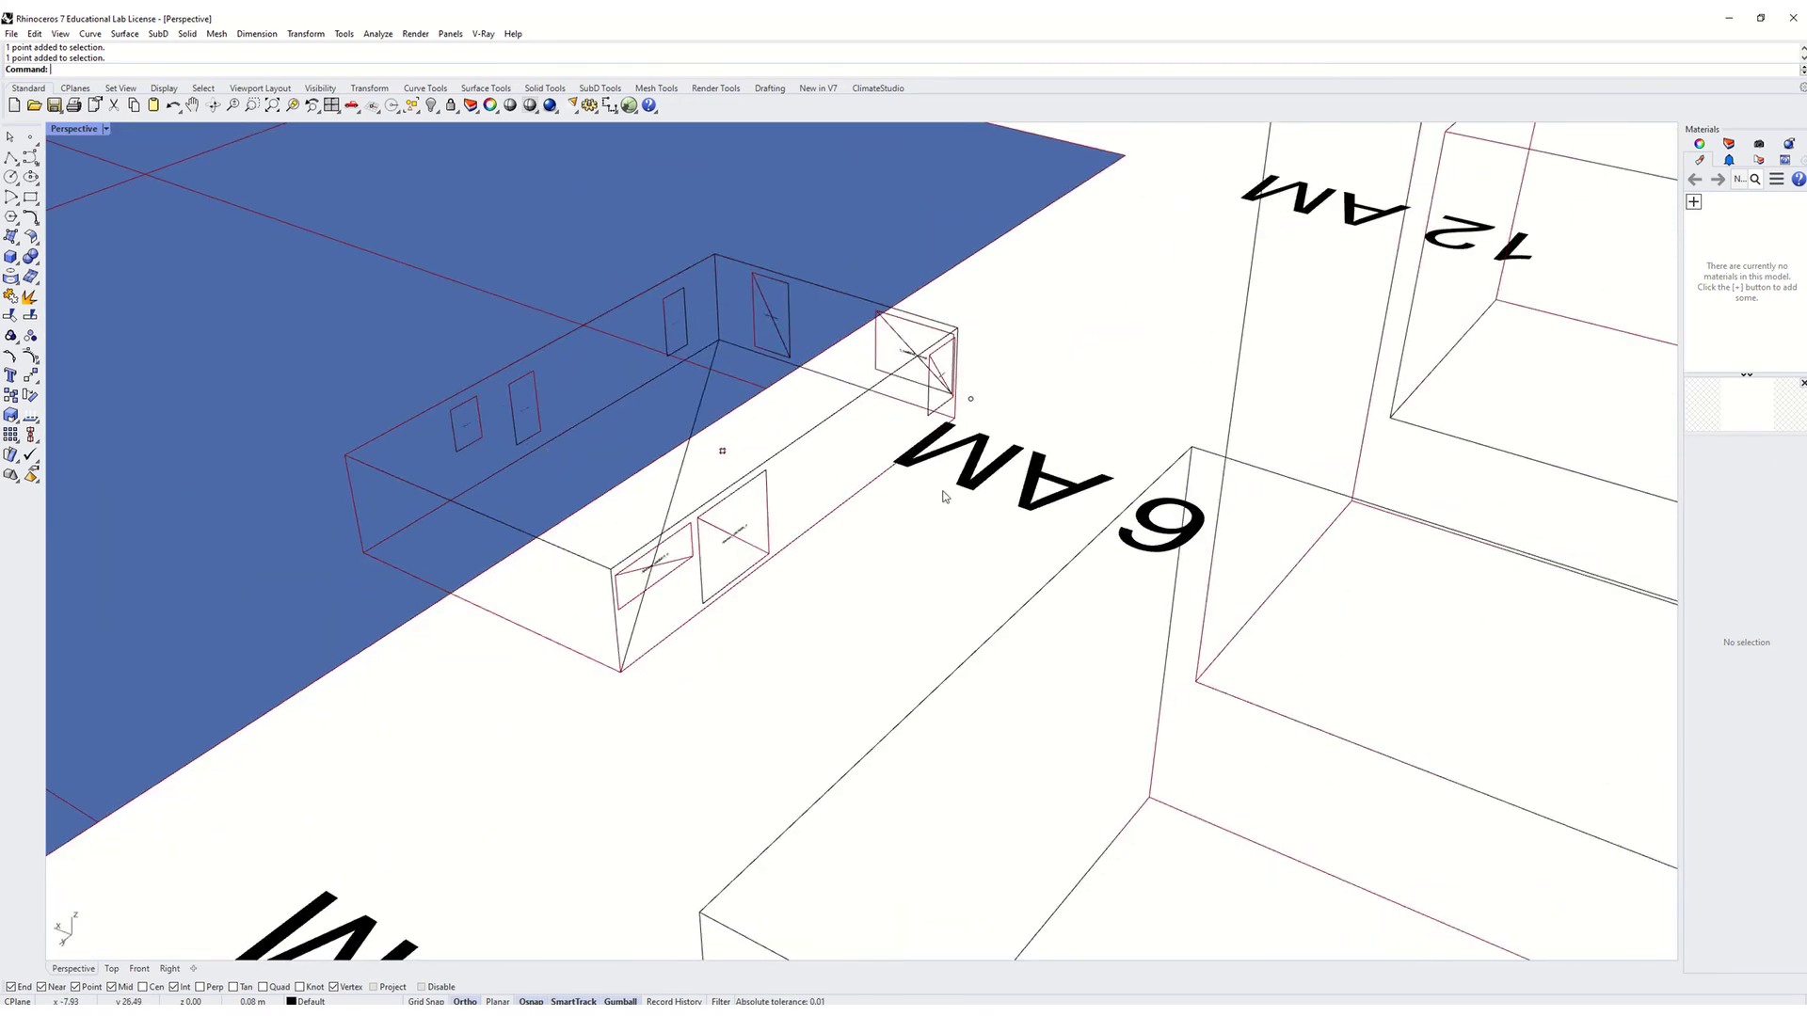
scroll(946, 497, down, 8)
mouse_move(859, 509)
right_down()
mouse_move(973, 540)
mouse_move(945, 529)
mouse_move(795, 589)
mouse_move(710, 561)
mouse_move(695, 518)
mouse_move(765, 530)
right_up()
scroll(947, 531, down, 2)
scroll(695, 491, up, 4)
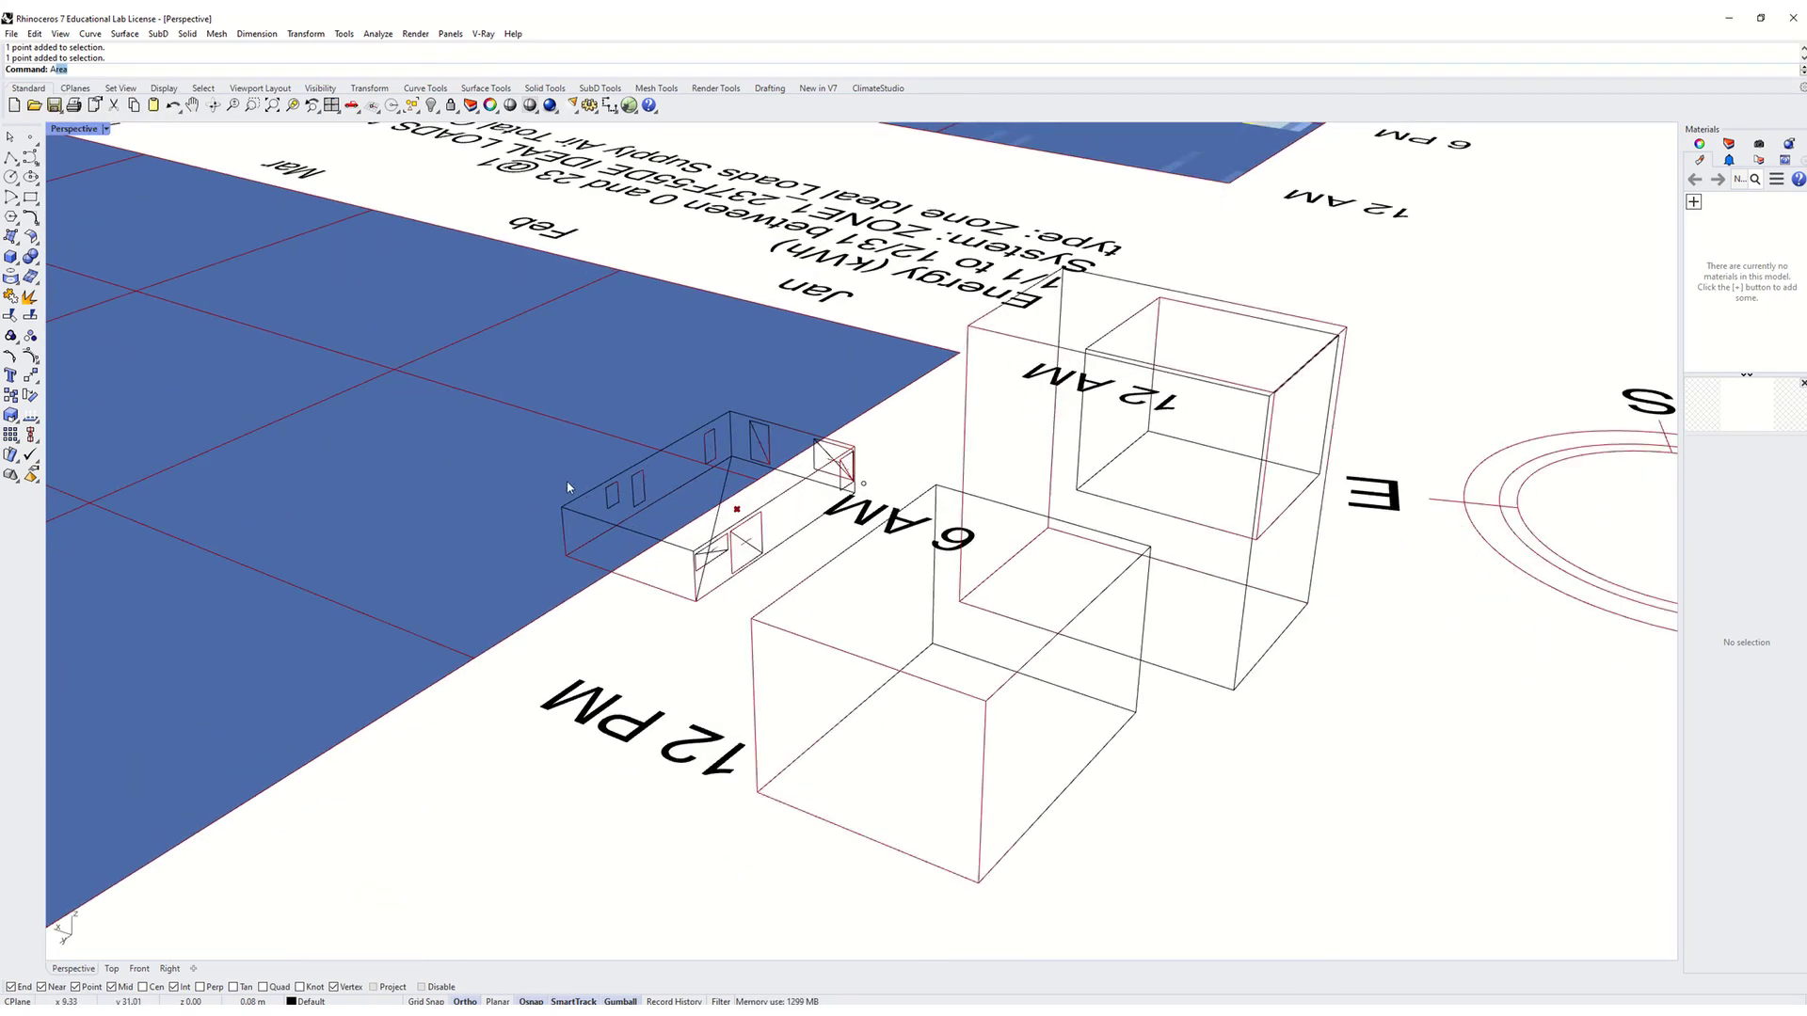